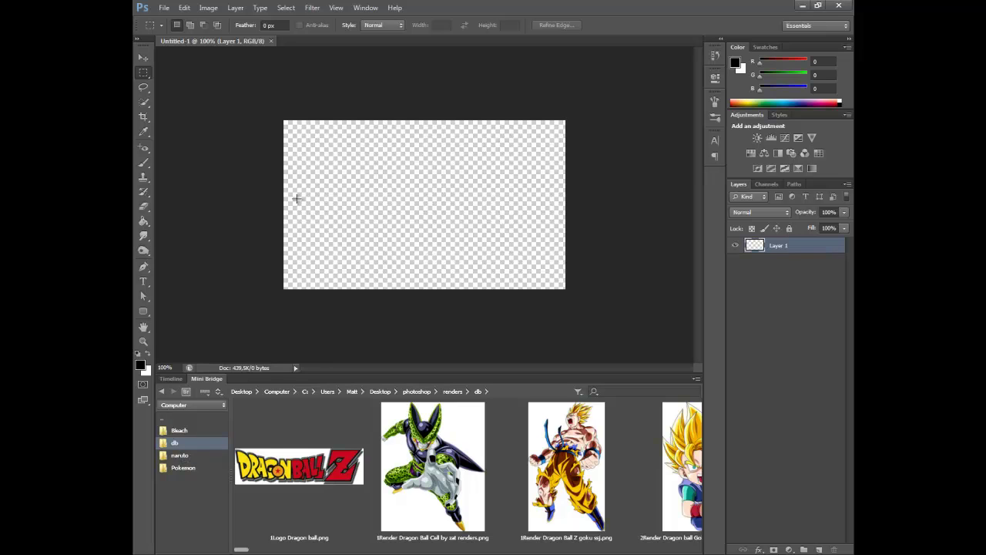
Step: Browse the naruto, Pokemon, Akatsuki, Deidara and Itachi render folders for a character image
click(183, 455)
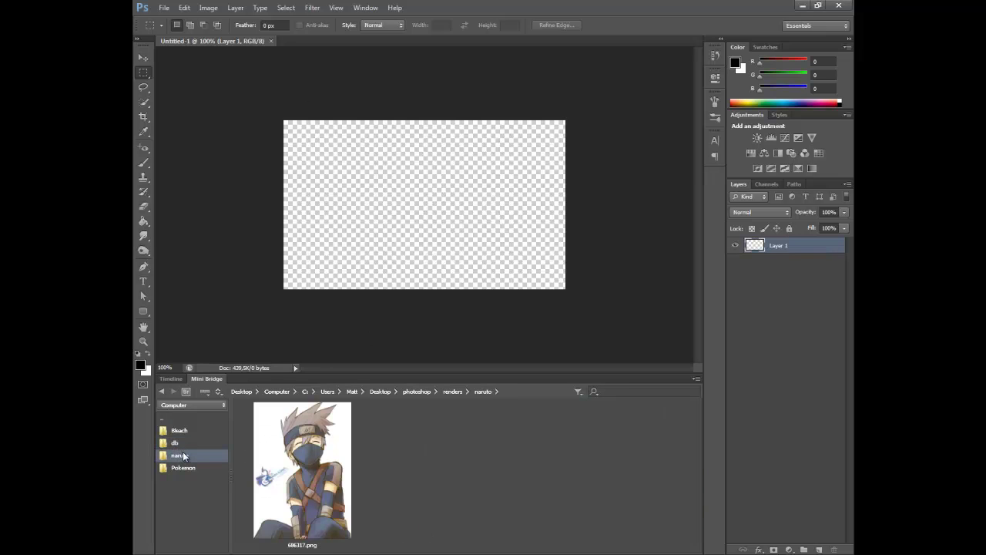
click(192, 470)
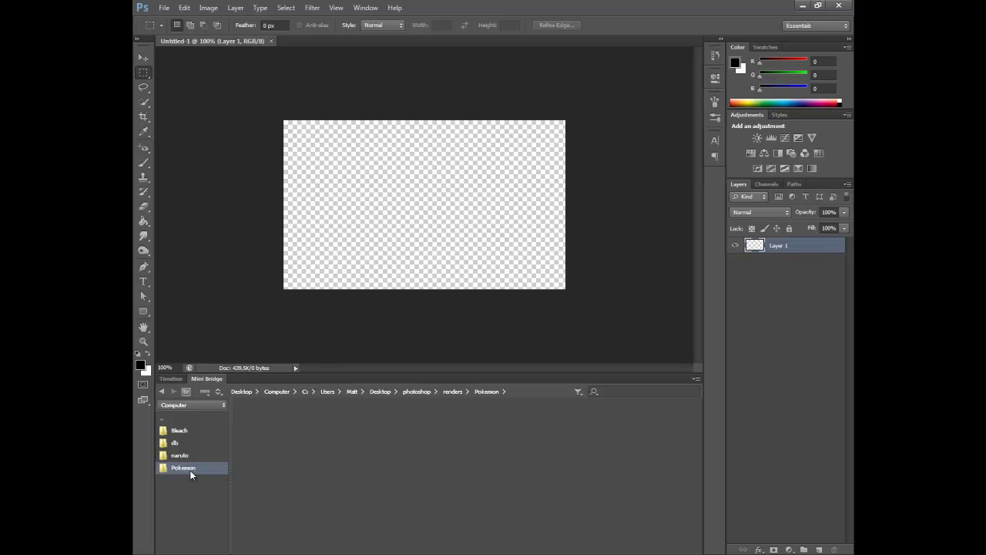
double_click(176, 458)
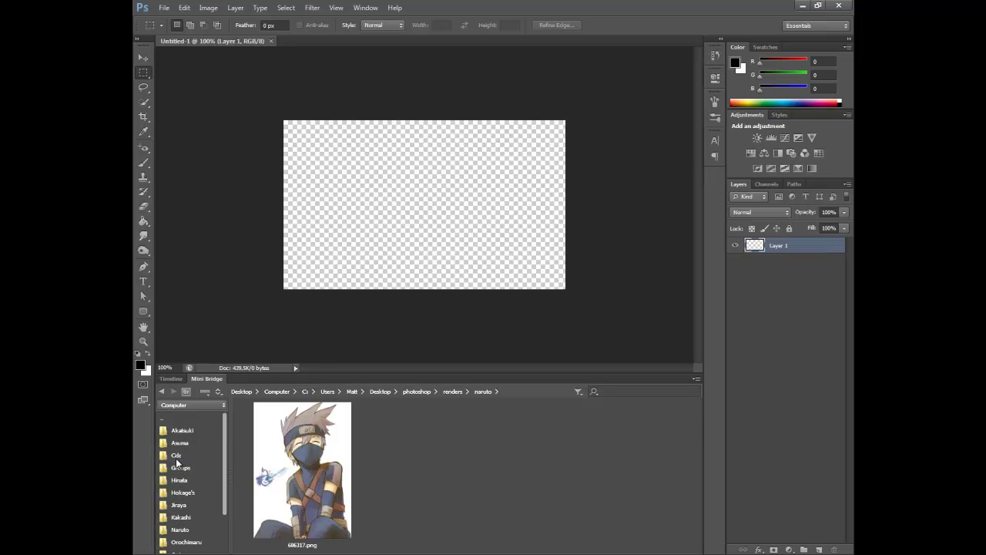
double_click(184, 432)
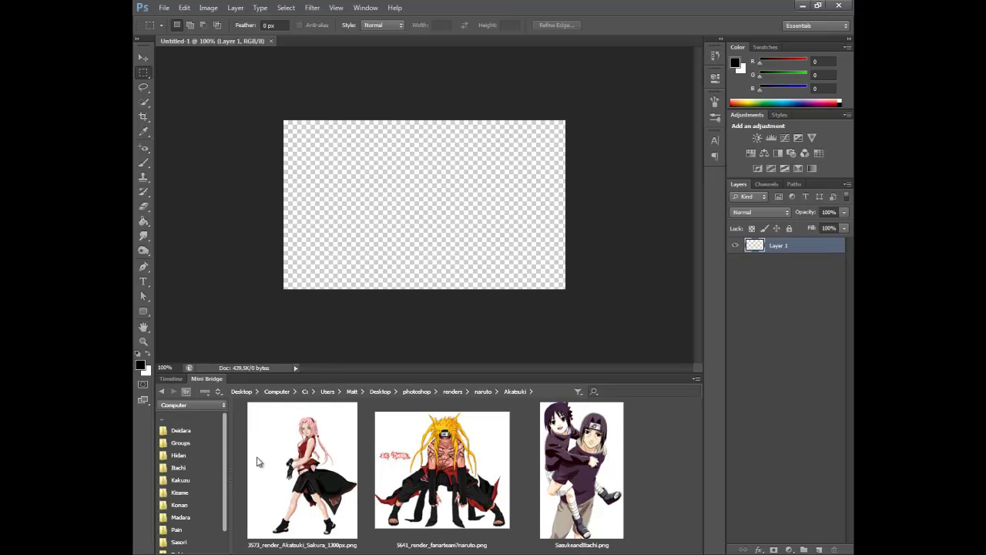
double_click(182, 435)
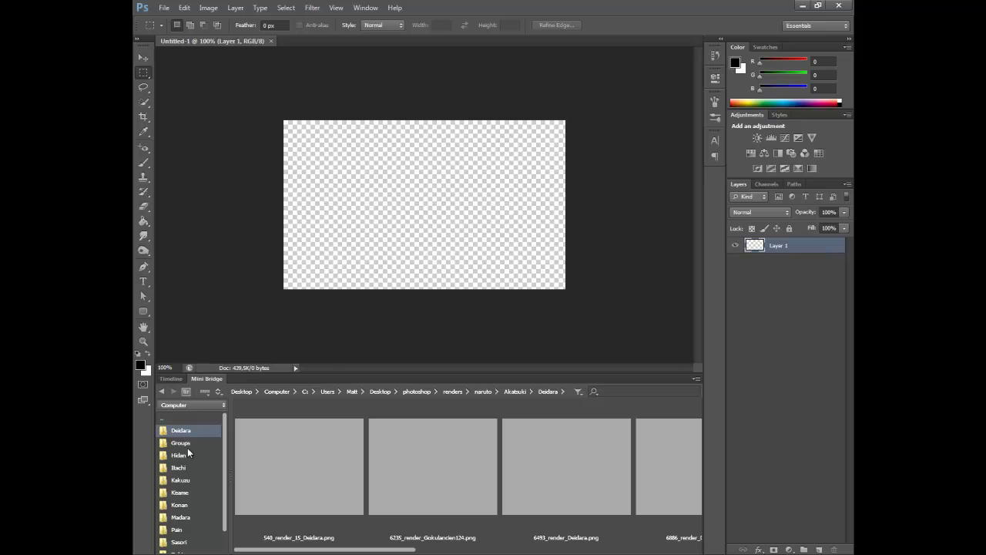
scroll(186, 464, down, 1)
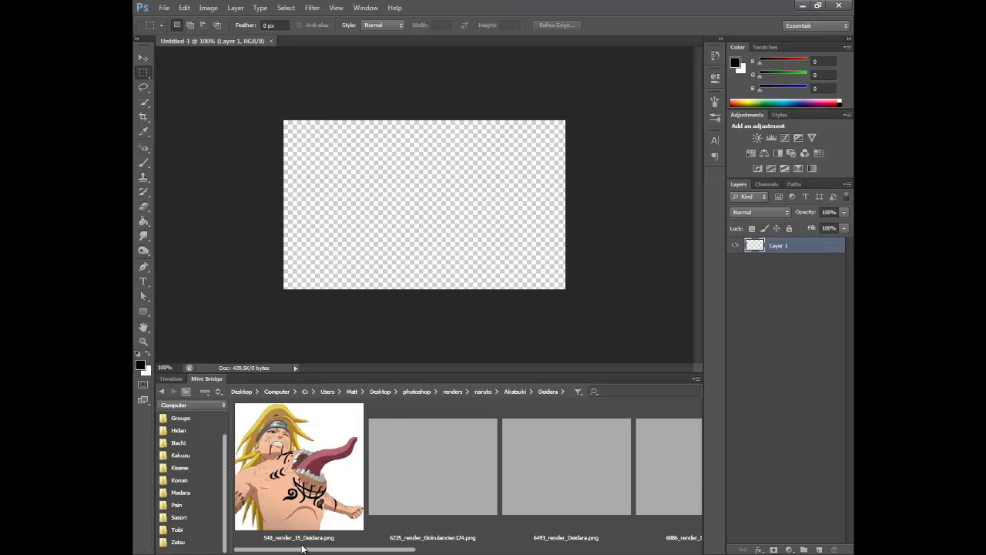
drag(312, 550, 643, 500)
drag(566, 497, 293, 481)
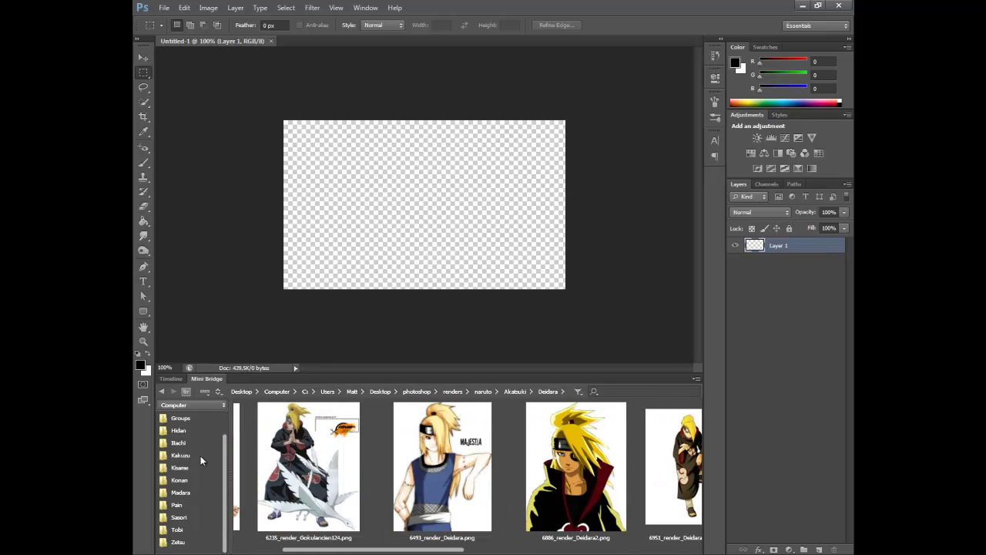
click(174, 443)
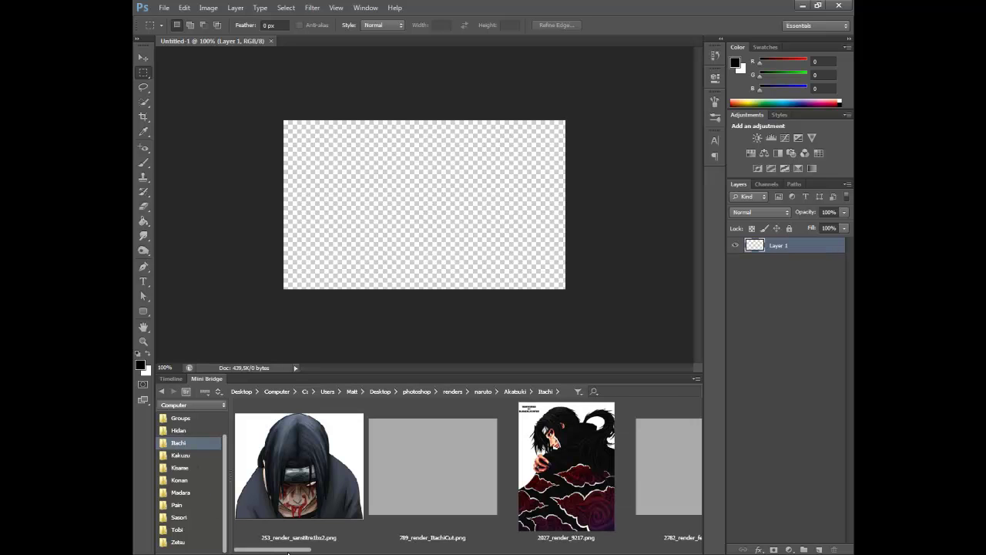
drag(289, 552, 443, 537)
scroll(443, 537, down, 2)
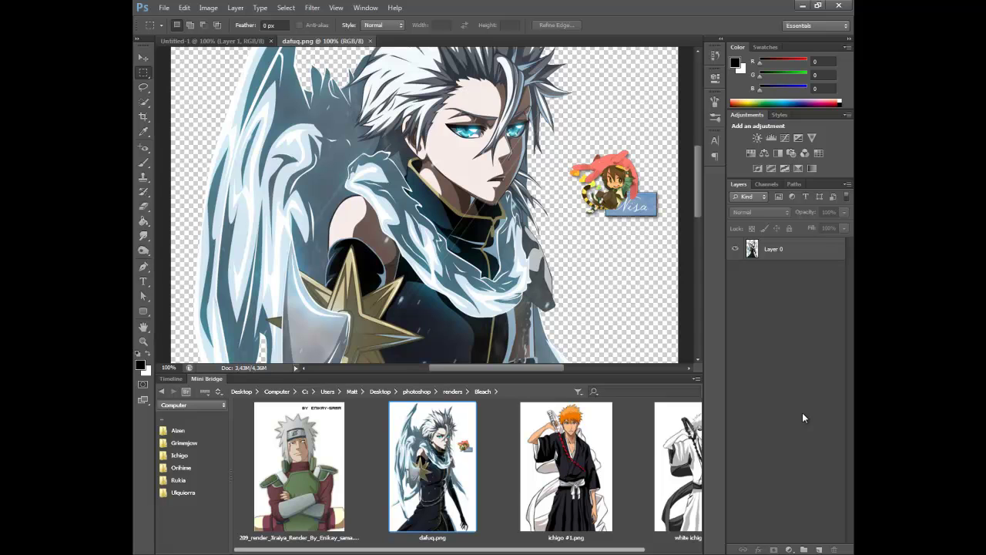
Step: Erase the small artist logo beside the character on Layer 0 of dafuq.png with the Eraser tool
key(ctrl+minus)
key(ctrl+minus)
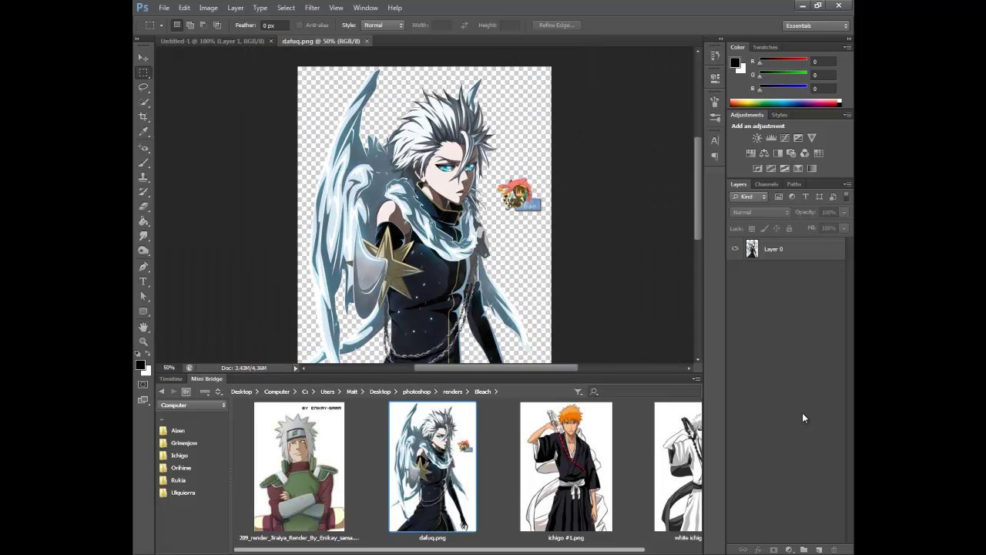
scroll(568, 238, down, 4)
scroll(559, 253, up, 2)
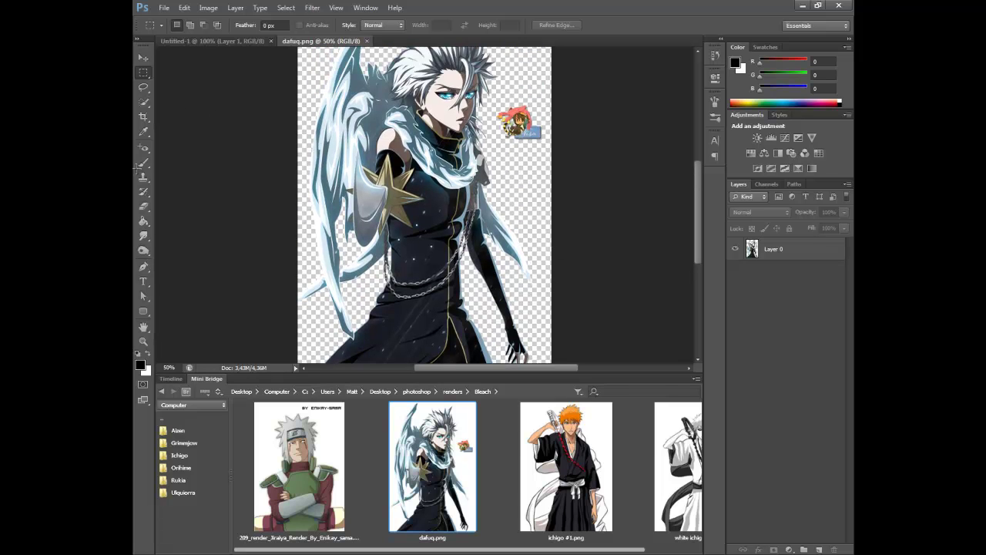
click(144, 206)
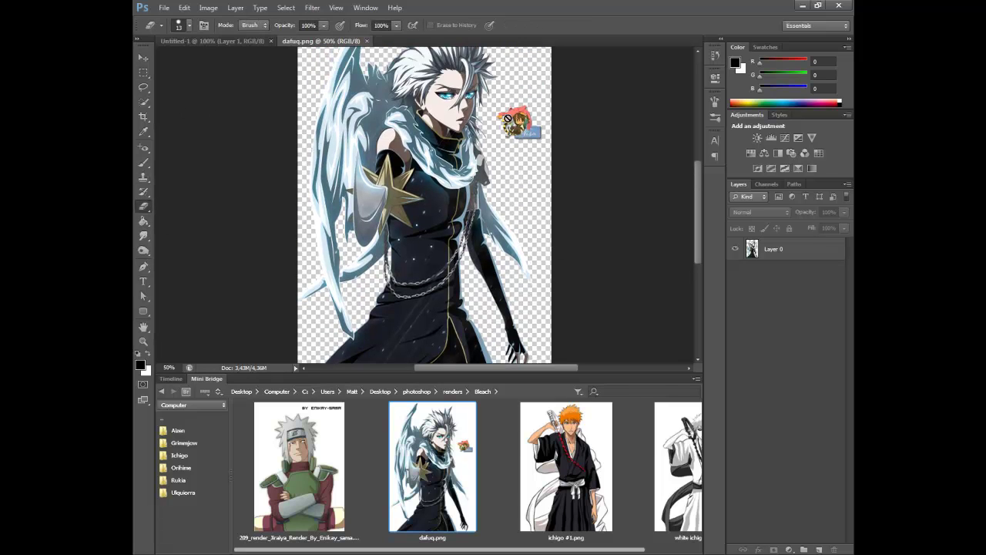
click(771, 249)
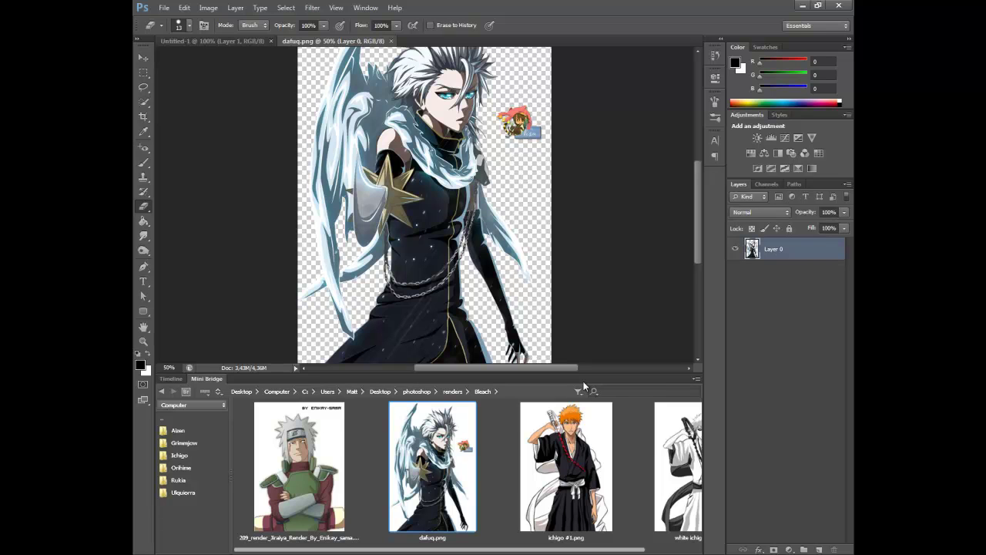
double_click(225, 378)
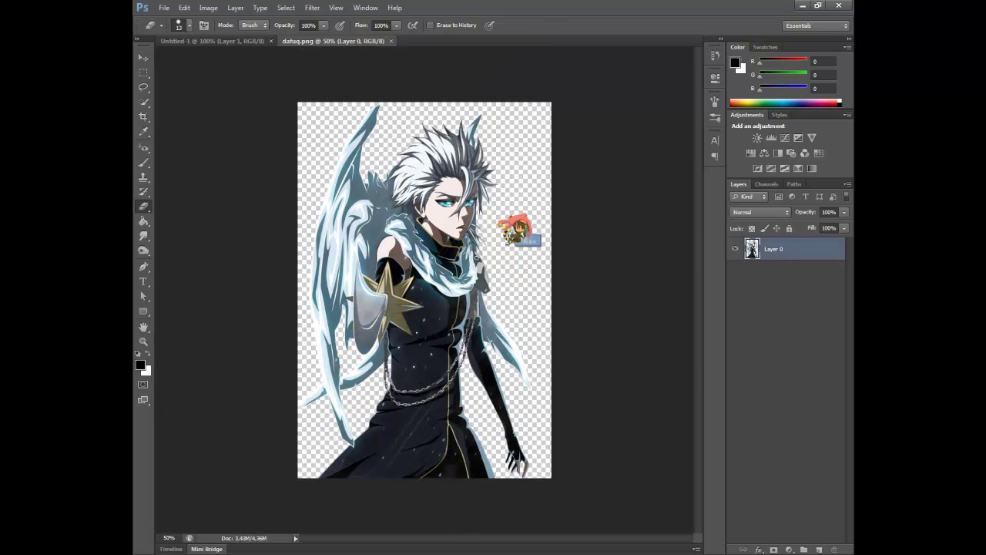
mouse_move(503, 228)
mouse_down()
mouse_move(503, 220)
mouse_move(509, 228)
mouse_up()
mouse_move(513, 245)
mouse_down()
mouse_move(515, 216)
mouse_move(527, 255)
mouse_move(535, 242)
mouse_up()
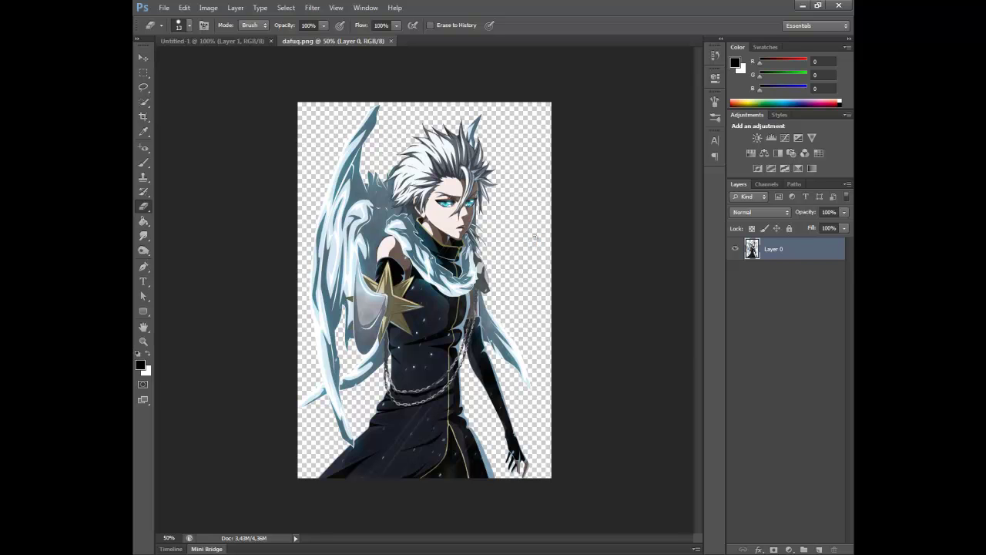
drag(528, 246, 490, 252)
Step: Copy the character render into the Untitled-1 document and fill Layer 1 behind it with black
click(143, 58)
drag(484, 324, 817, 304)
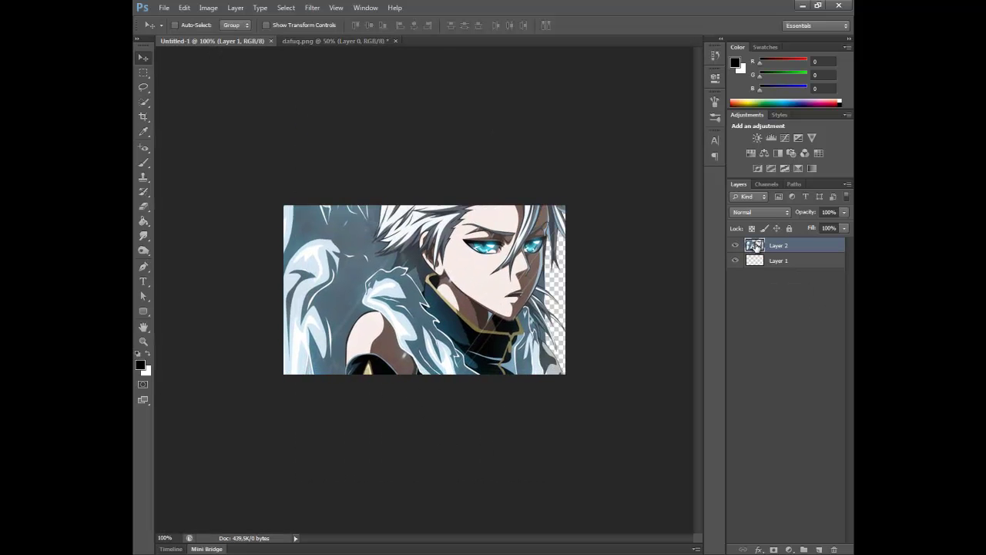
click(775, 263)
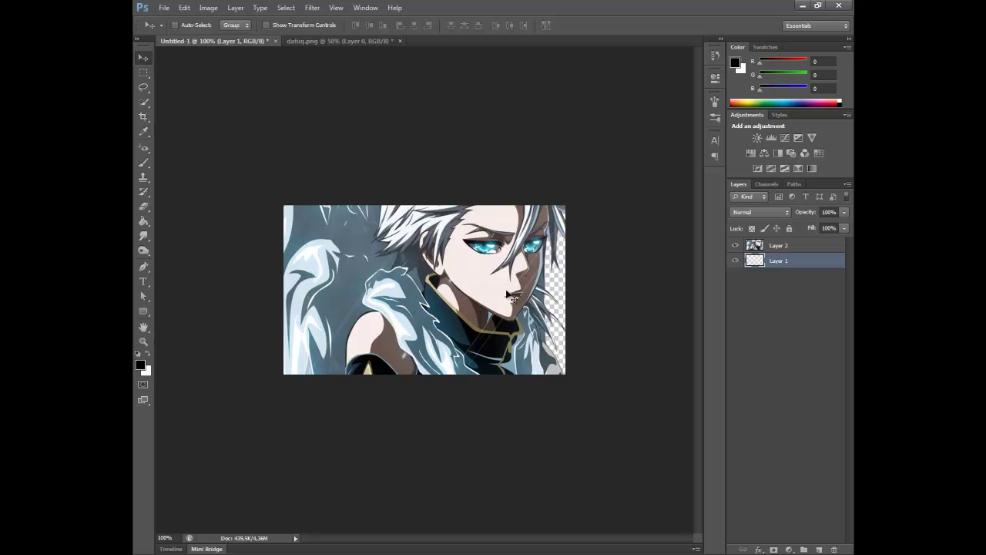
click(144, 221)
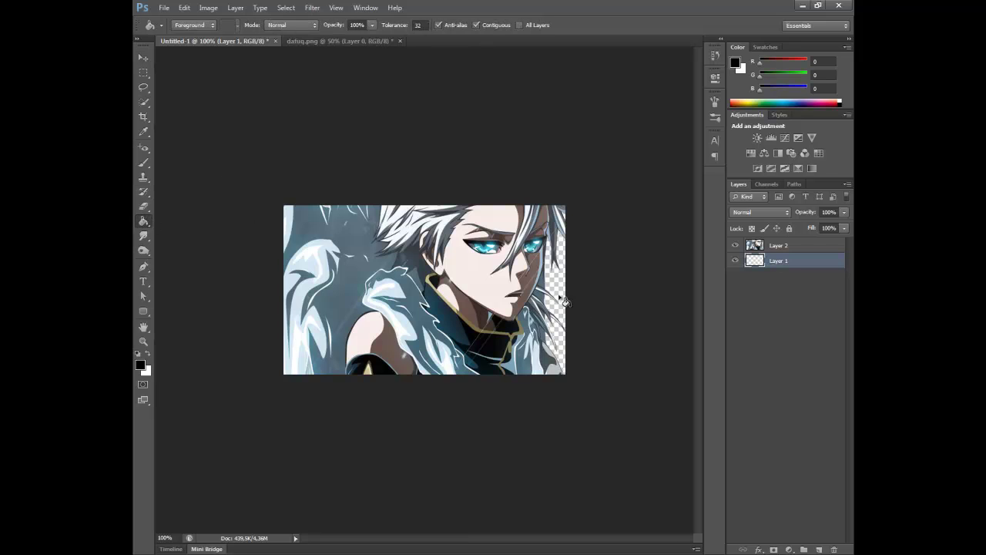
click(561, 299)
Step: Scale the character on Layer 2 to about 27% width and 43% height with Free Transform, placing it near the canvas centre
click(755, 251)
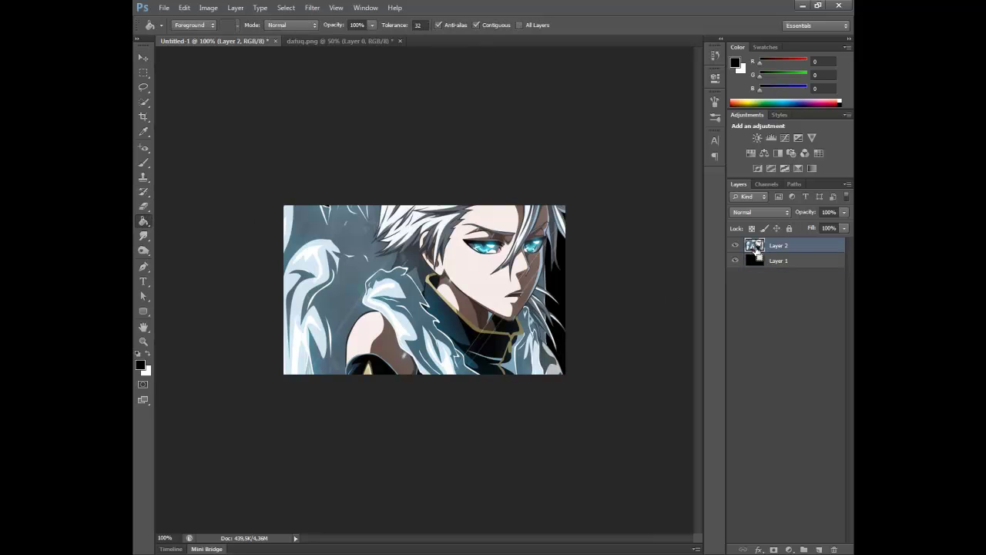
click(144, 58)
key(ctrl+t)
key(Escape)
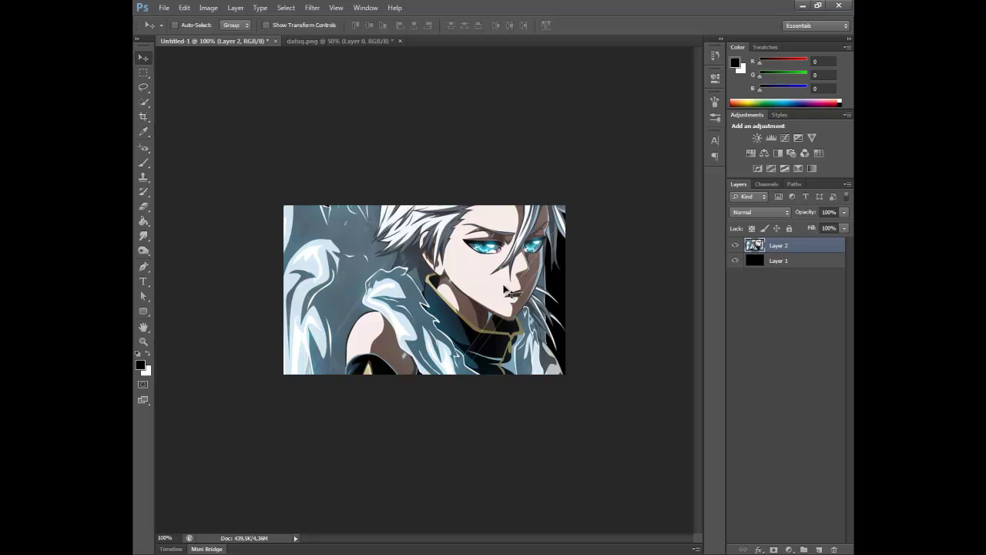
key(ctrl+t)
drag(480, 296, 519, 369)
drag(232, 123, 580, 510)
drag(588, 438, 357, 231)
drag(352, 429, 328, 428)
drag(396, 355, 412, 322)
drag(341, 158, 408, 306)
drag(470, 408, 437, 283)
drag(357, 338, 345, 338)
drag(405, 324, 411, 324)
drag(350, 337, 341, 337)
drag(414, 321, 425, 327)
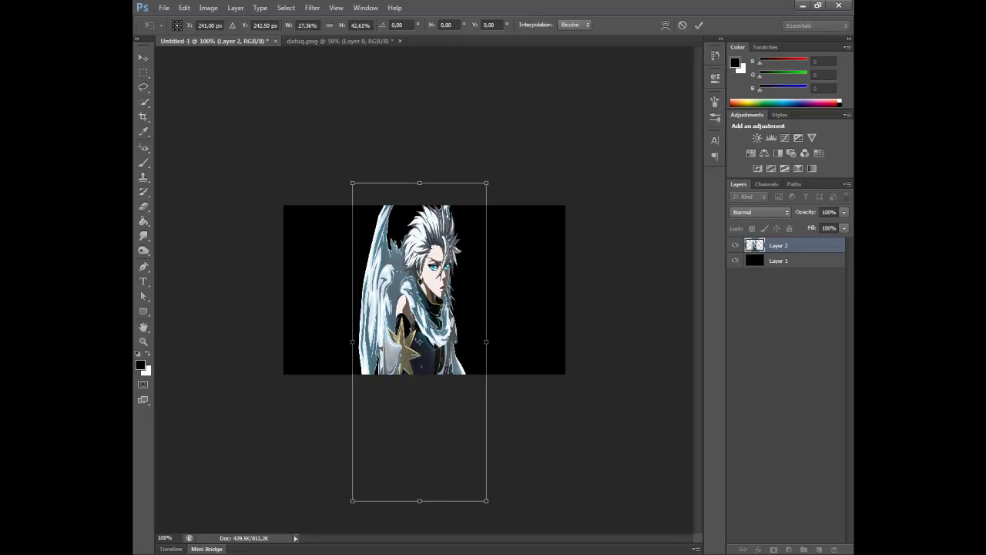
key(Return)
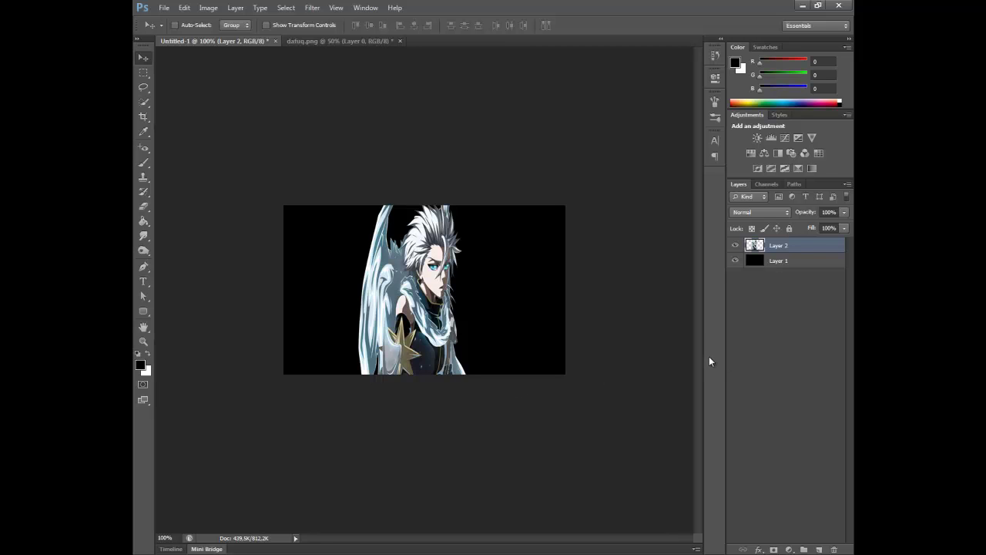
Step: Duplicate the character layer and move the original Layer 2 beneath the black Layer 1
key(ctrl+j)
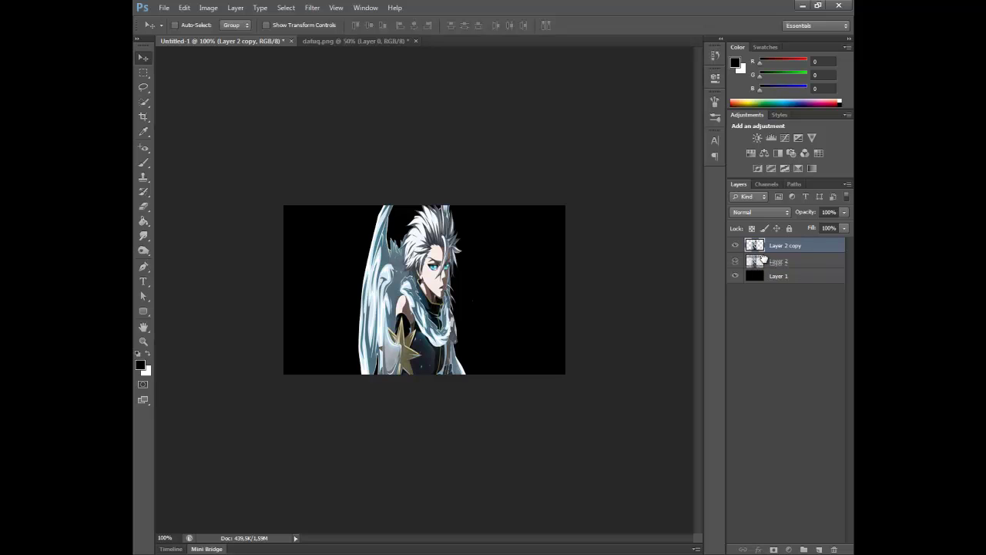
click(763, 262)
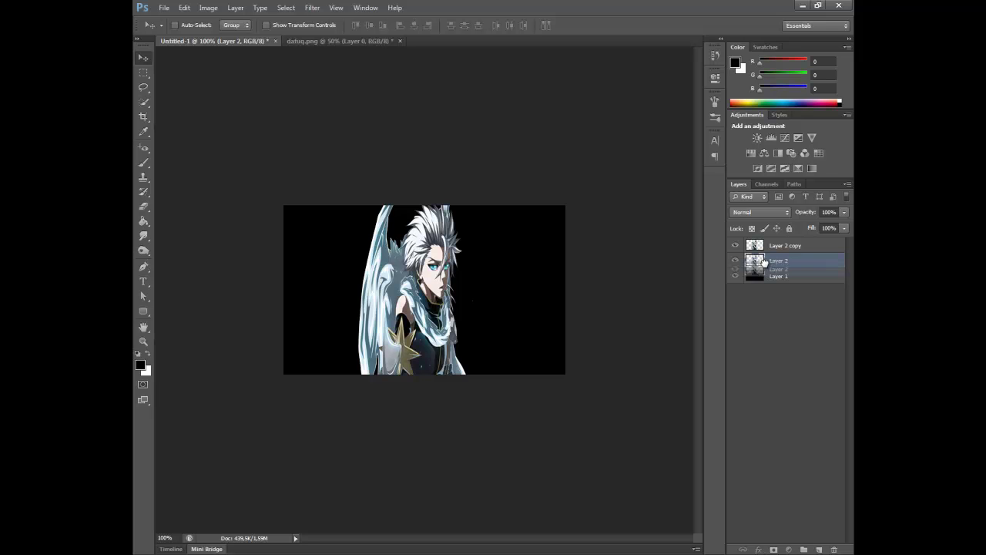
drag(763, 259, 758, 348)
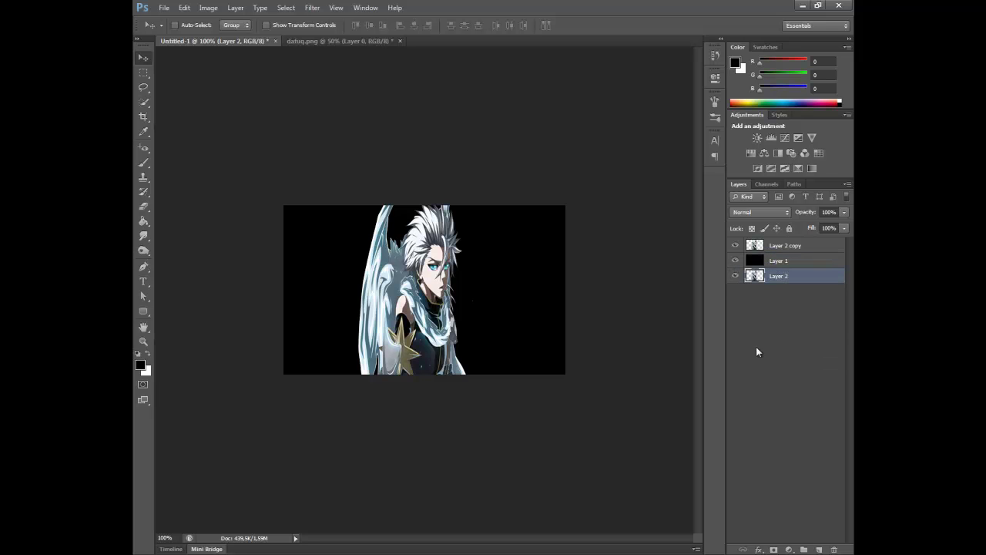
click(781, 267)
ctrl+click(759, 279)
click(144, 73)
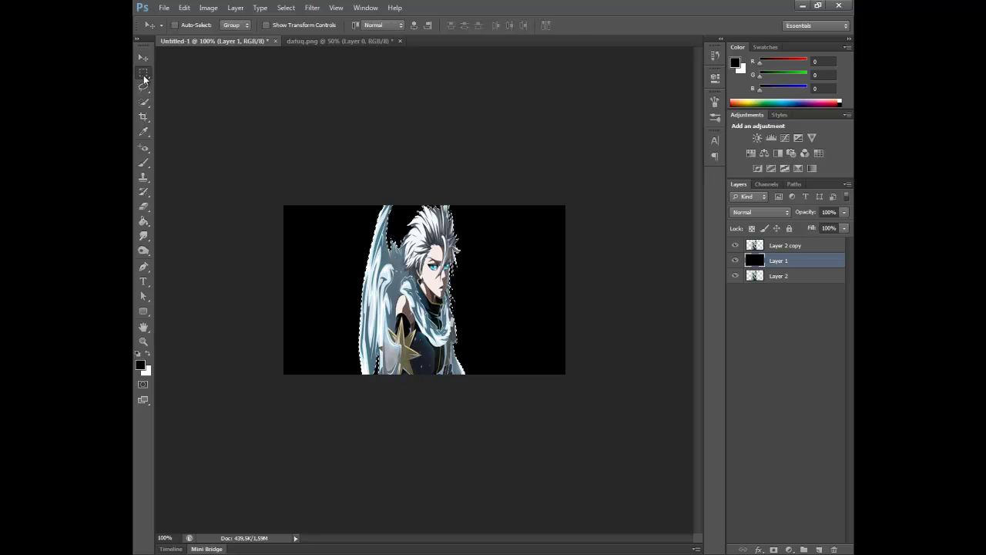
click(573, 234)
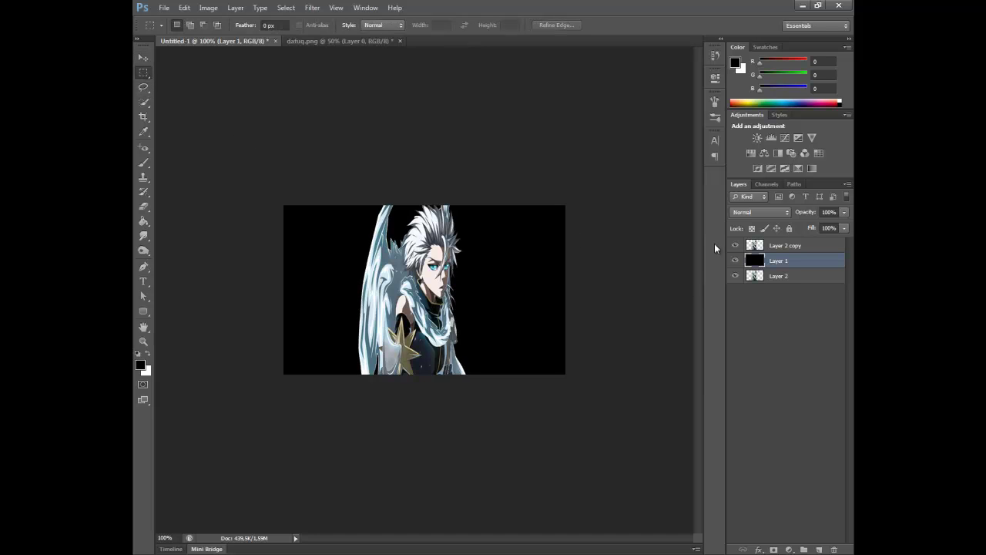
Step: Duplicate Layer 2 copy three times
click(772, 248)
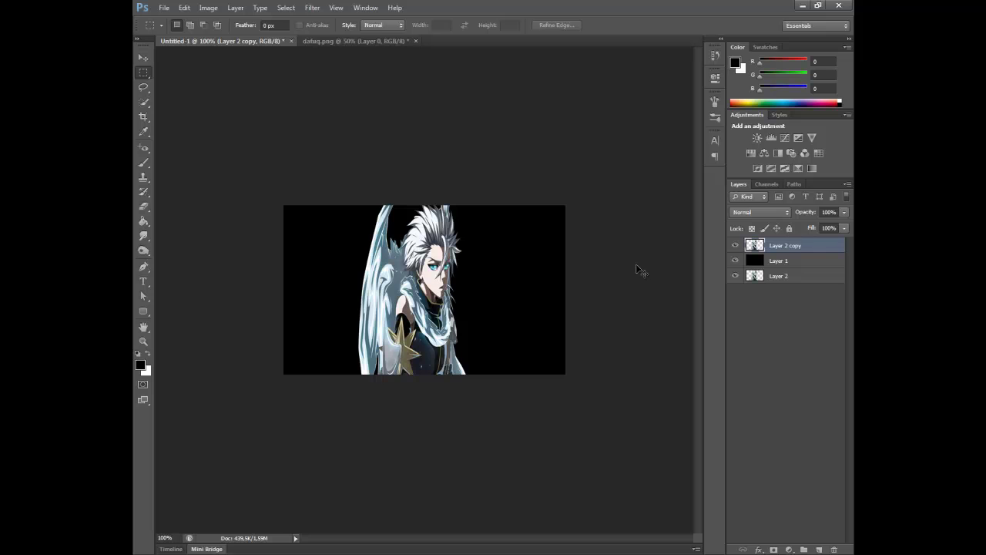
key(ctrl+j)
key(ctrl+j)
key(ctrl+j)
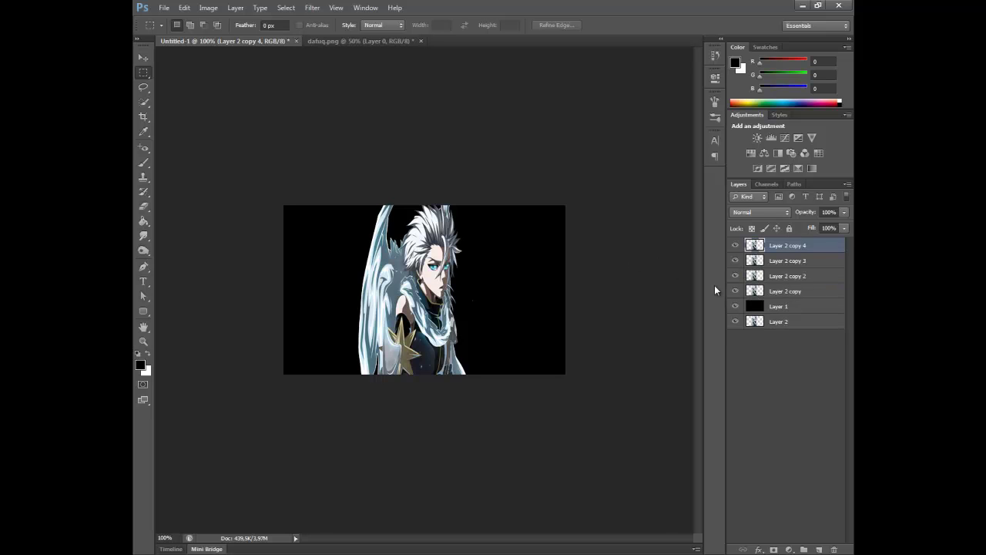
Step: Hide the three new character copies and accept changing the colour scheme to Windows 7 Basic
drag(732, 277, 736, 246)
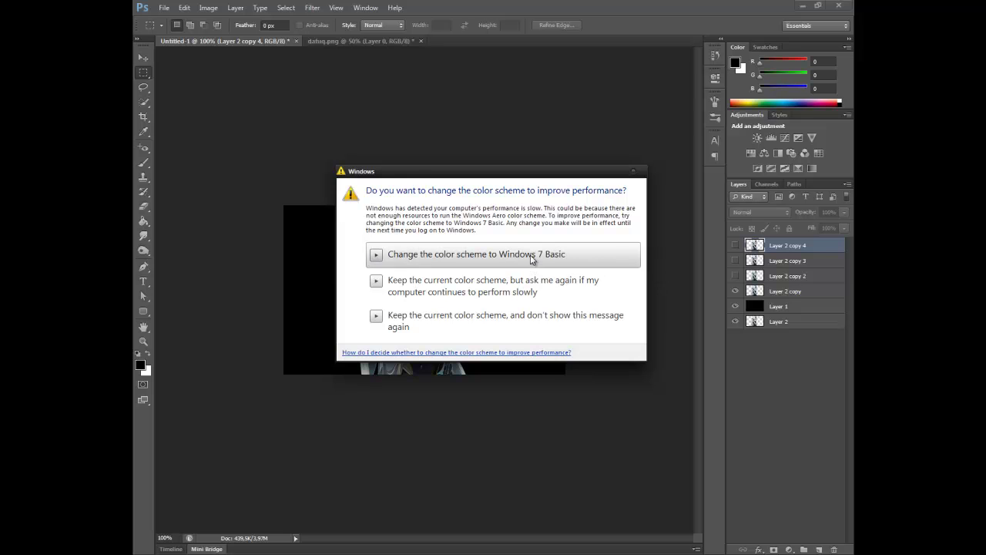
click(531, 254)
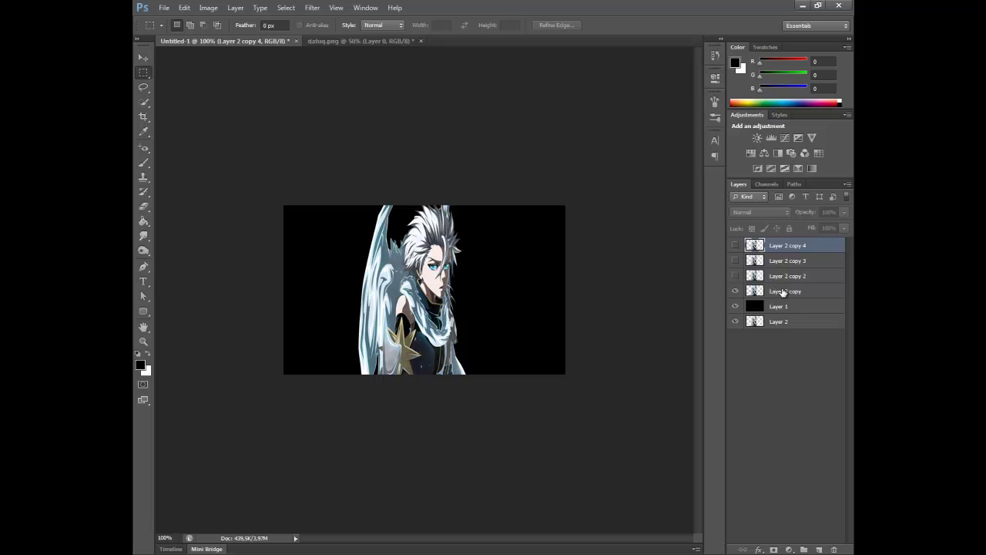
Step: Select Layer 2 copy and set up the Smudge tool with a hard round brush at 40 px and 100% hardness
click(782, 292)
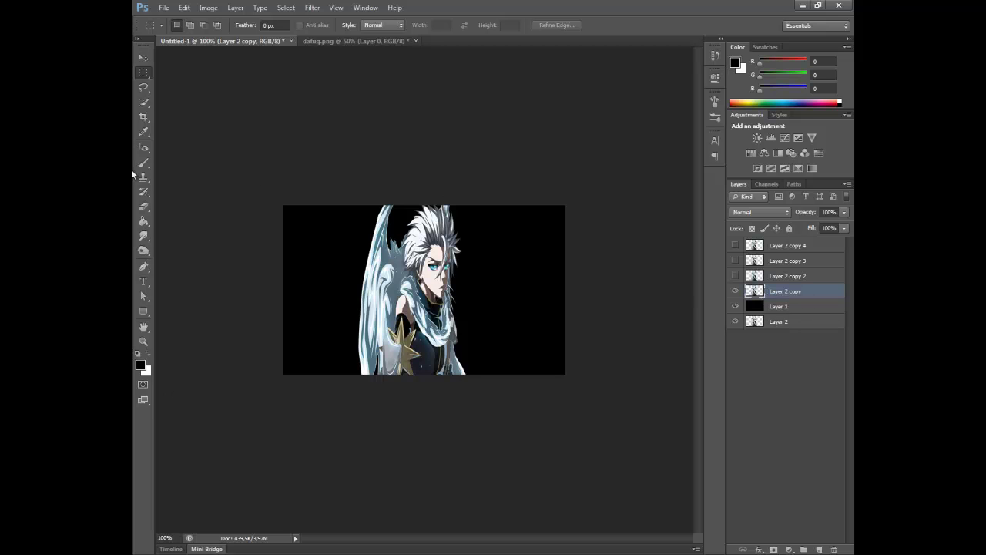
click(144, 235)
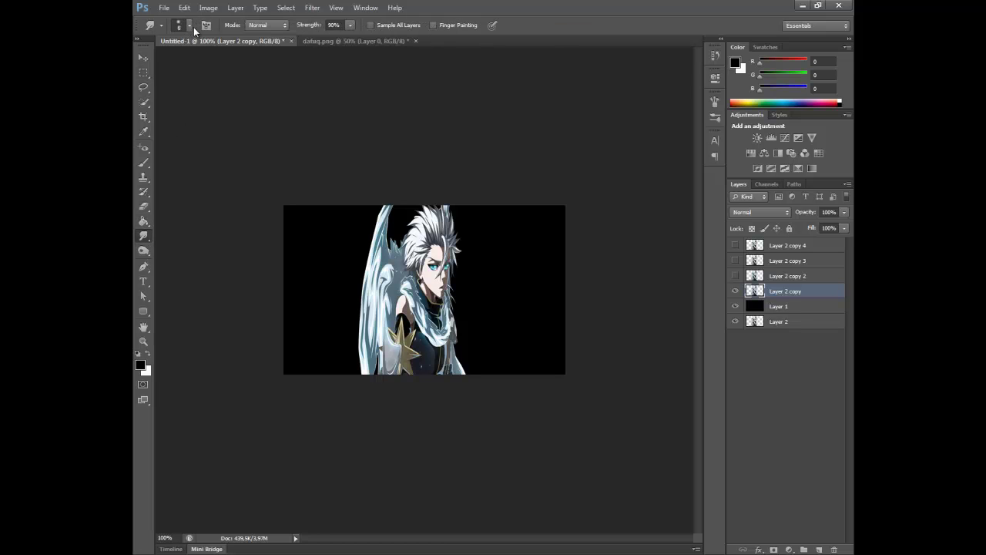
click(189, 25)
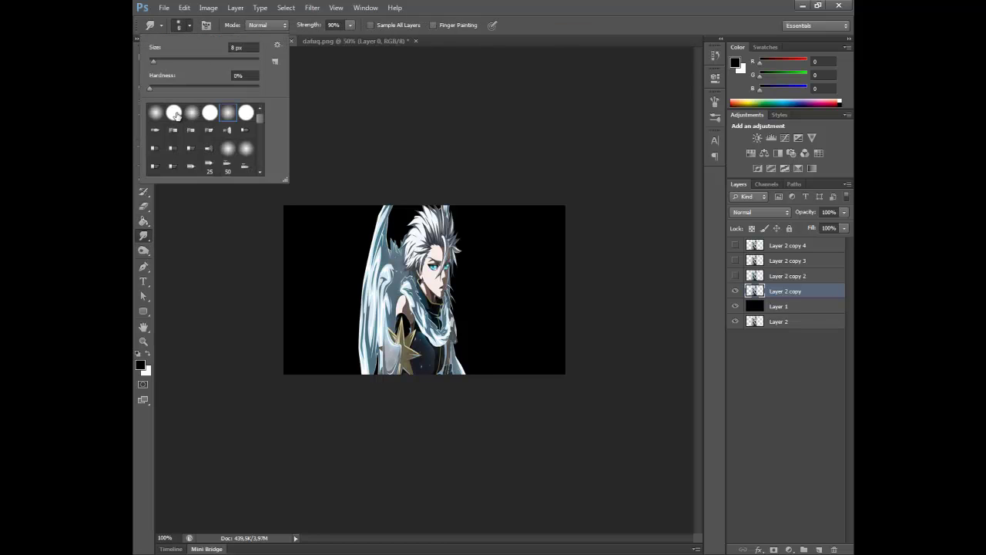
click(177, 116)
click(242, 75)
click(240, 47)
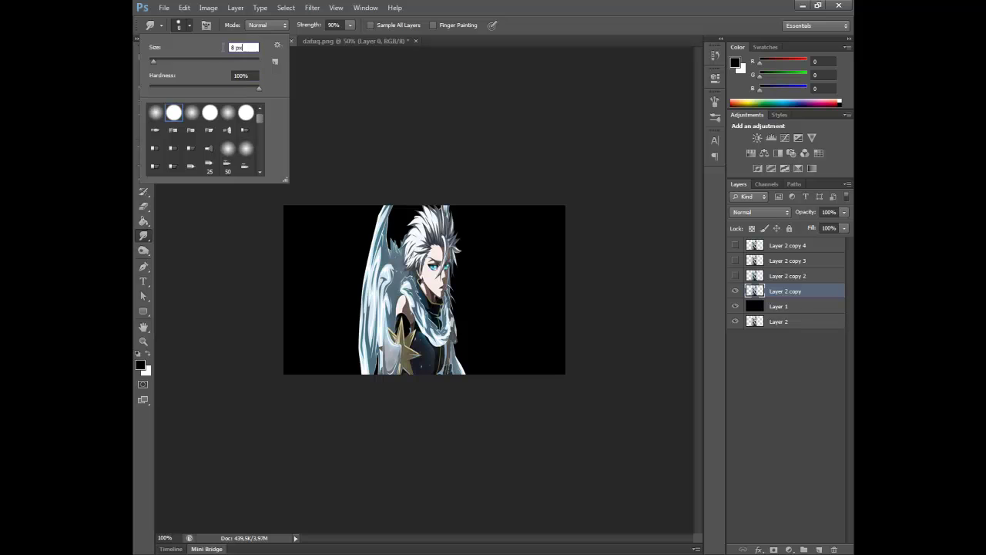
text(40)
Step: Enable Shape Dynamics for the brush with size control on Pen Pressure and Minimum Diameter at 46%
click(206, 25)
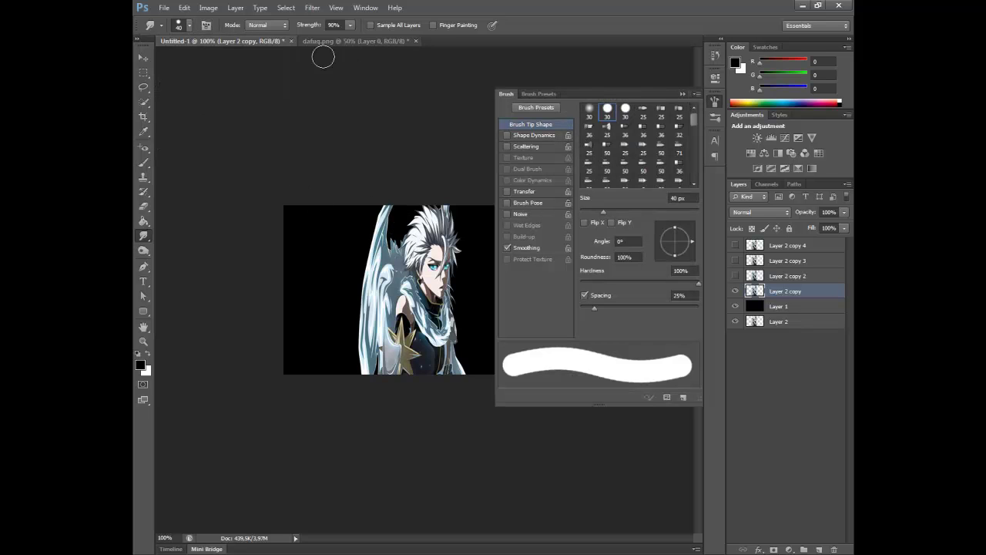
click(534, 134)
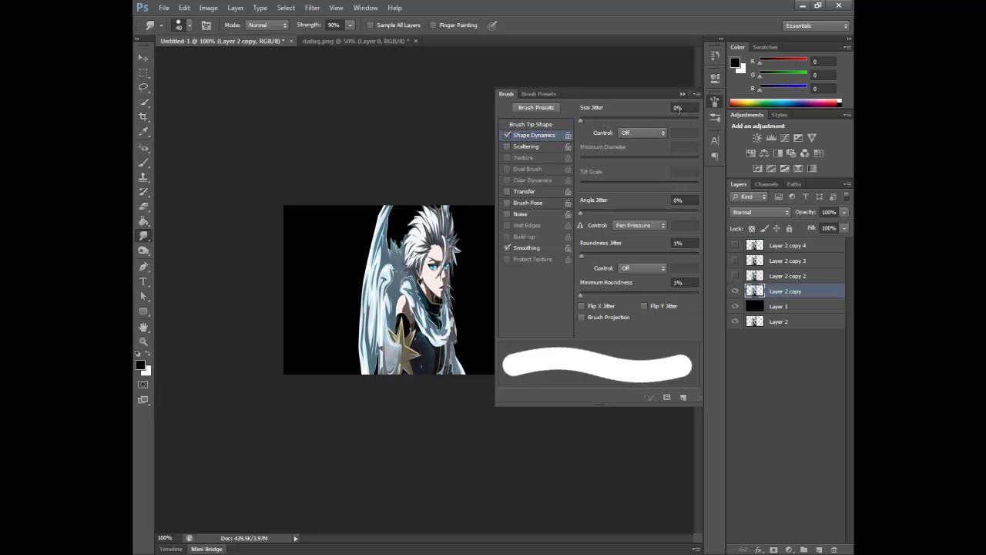
click(644, 133)
click(634, 162)
click(653, 109)
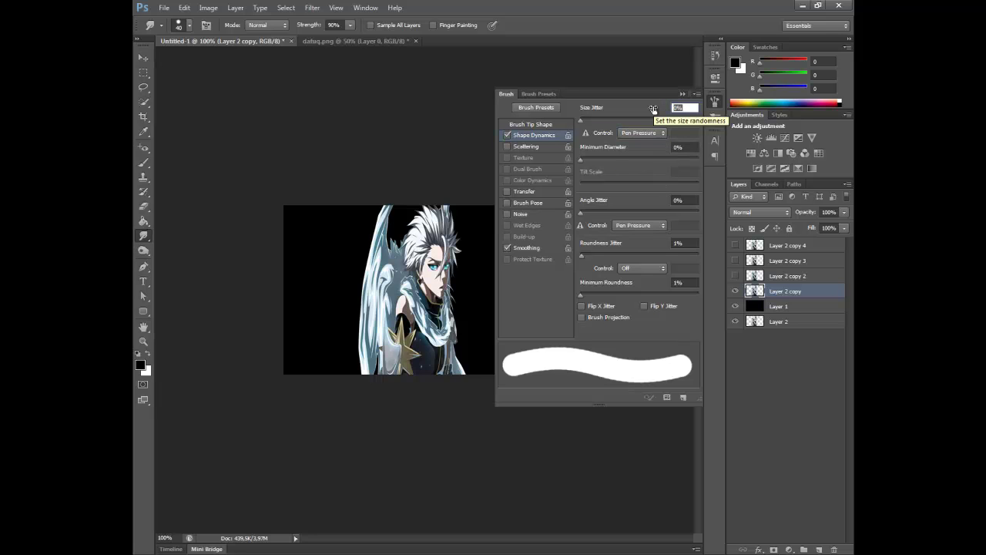
click(688, 146)
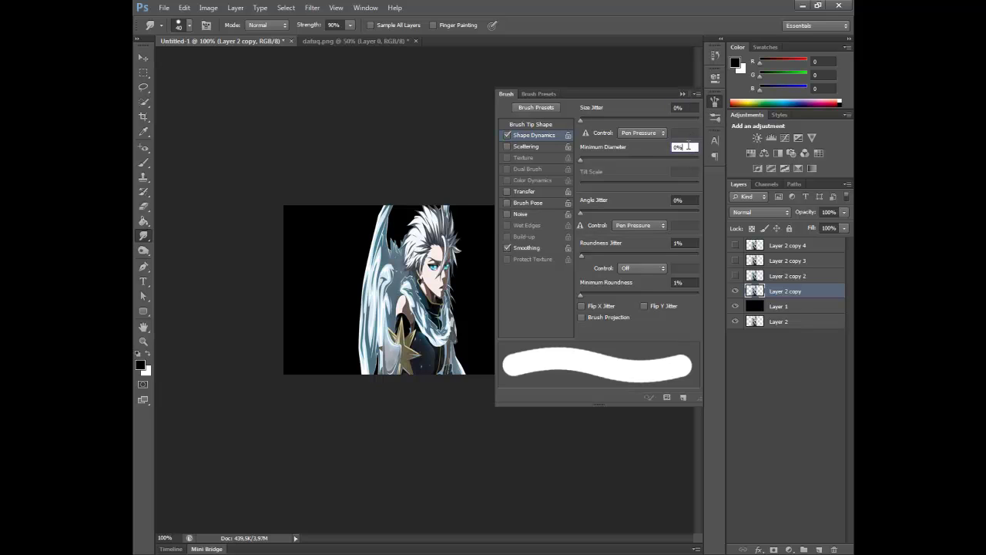
drag(688, 146, 661, 154)
text(46)
Step: Set the brush's Angle Jitter and Roundness Jitter to 0%
click(694, 209)
drag(696, 209, 582, 221)
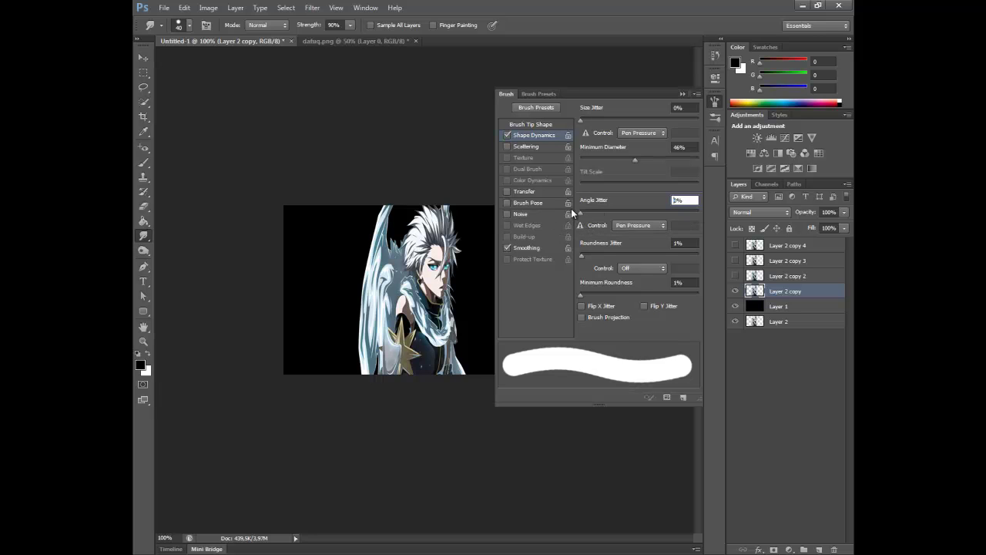
text(0)
key(Tab)
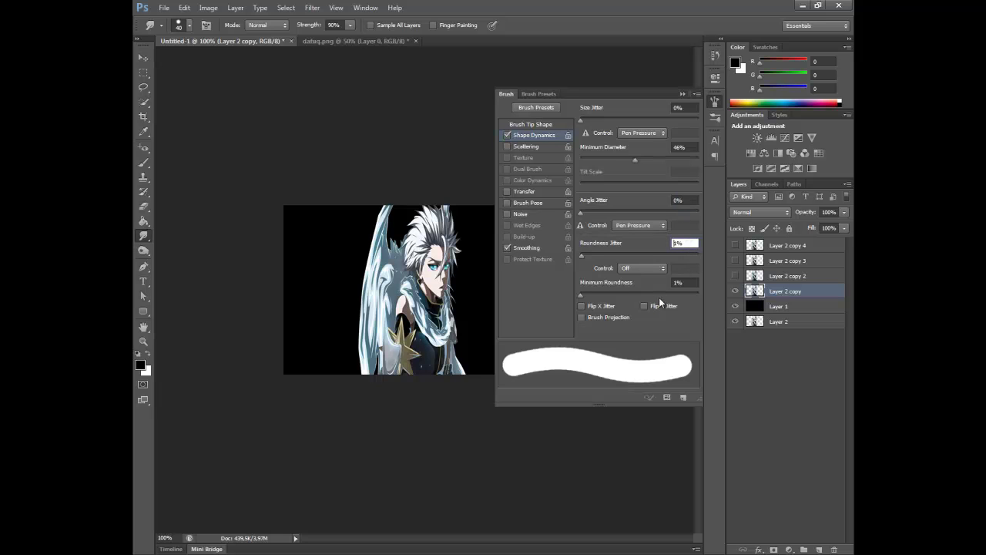
text(0)
key(Return)
Step: Enable Scattering for the brush on both axes with Scatter at 275%
click(557, 148)
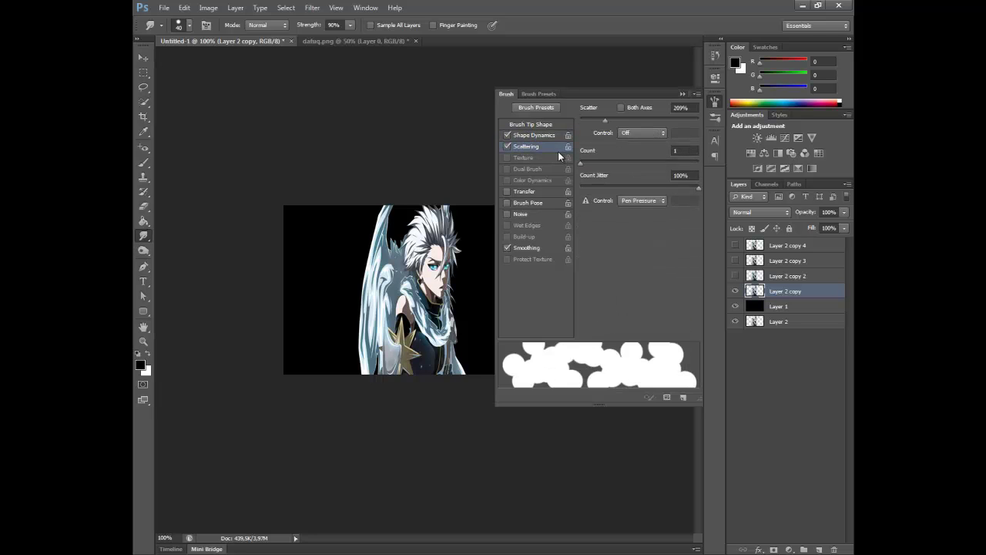
click(636, 111)
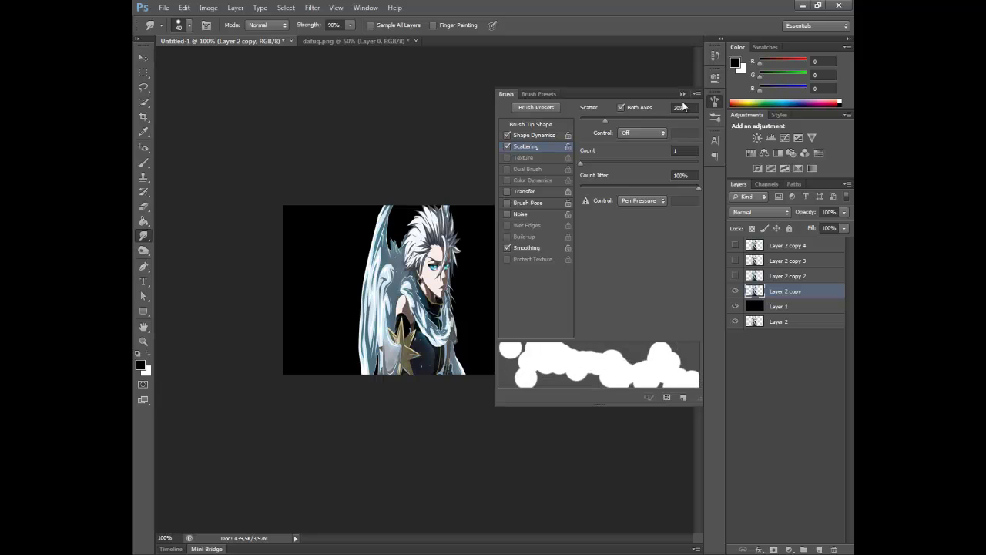
click(677, 107)
text(27)
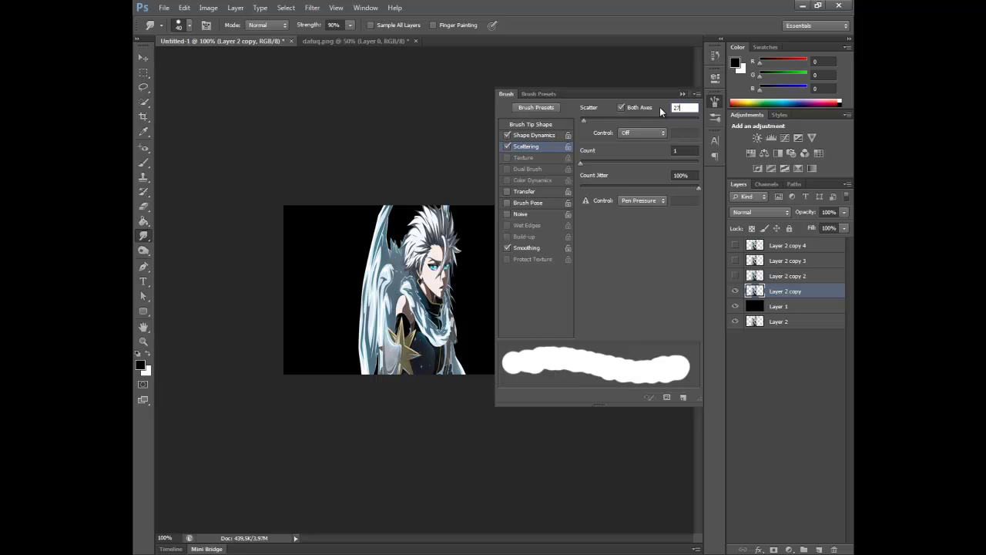
text(5)
Step: Set the scattering Count to 2 with the Count Jitter control Off and close the brush settings
click(632, 132)
click(632, 131)
click(689, 151)
text(2)
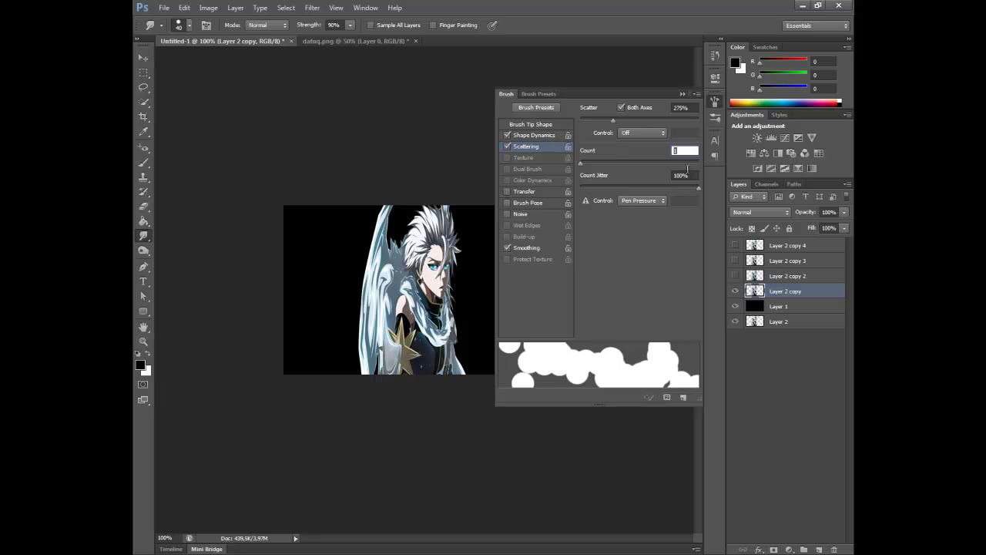
key(Tab)
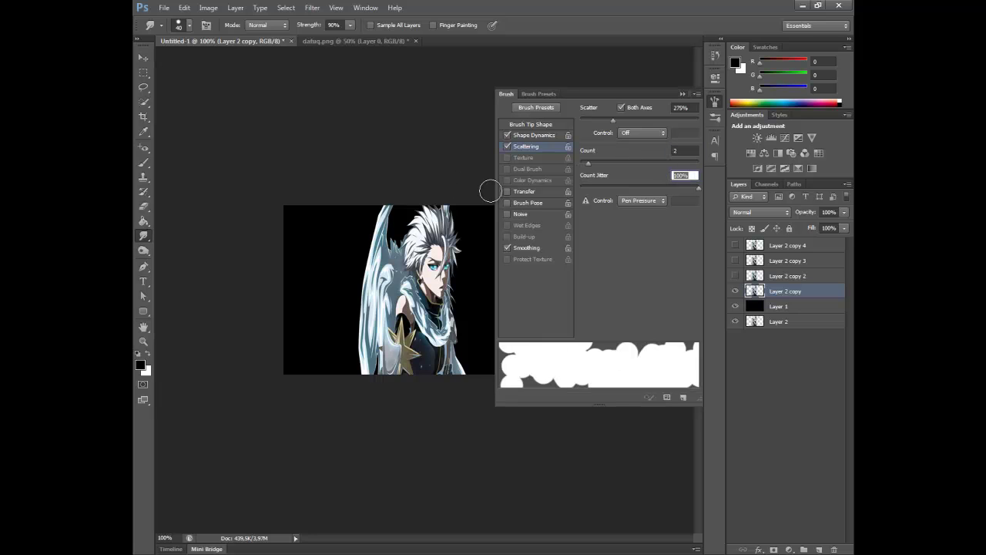
click(636, 201)
click(638, 206)
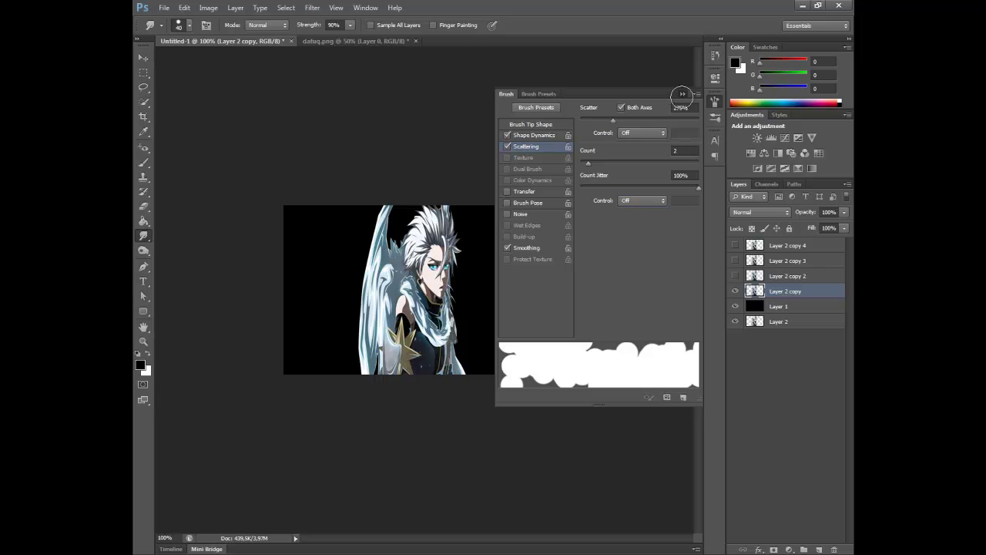
click(682, 94)
Step: Try smudging over the character on Layer 2 copy and delete that layer
mouse_move(396, 332)
mouse_down()
mouse_move(463, 278)
mouse_move(401, 339)
mouse_move(420, 310)
mouse_up()
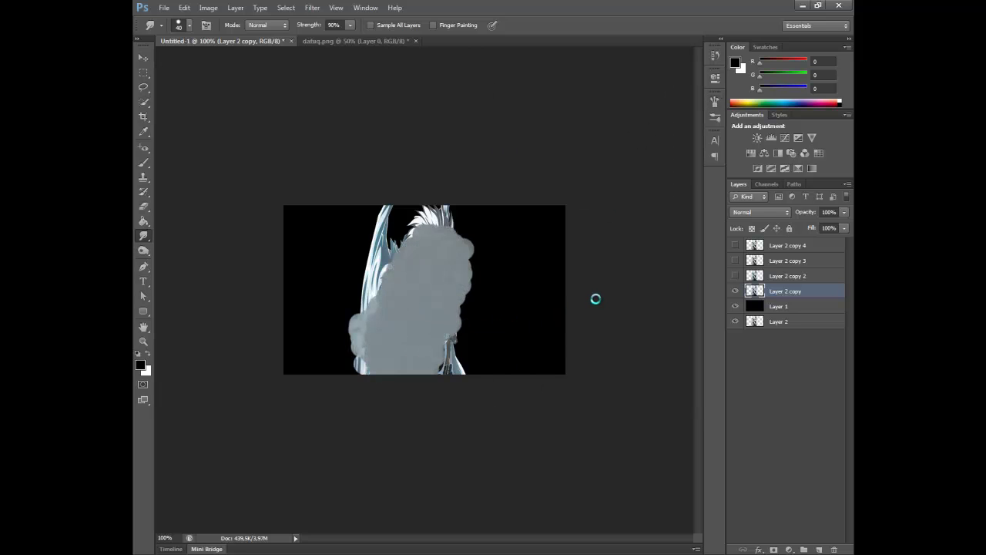
key(x)
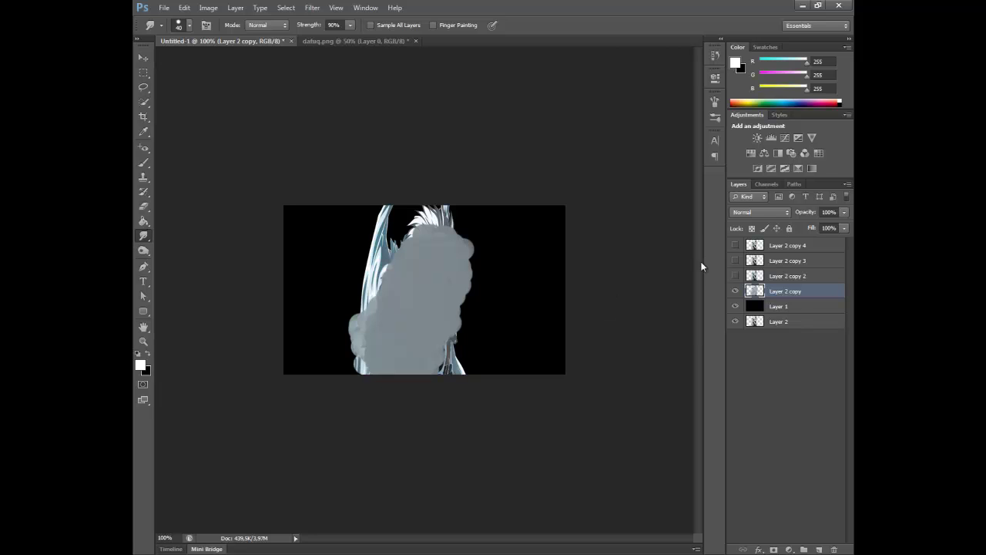
key(Delete)
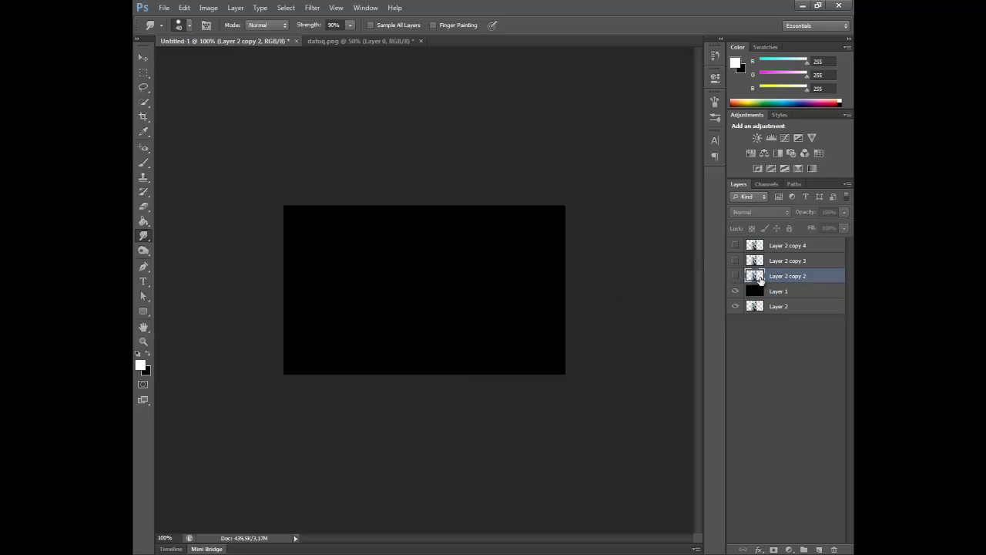
Step: Duplicate Layer 2 copy 2, then show and select the lower of the two copies
key(ctrl+j)
click(735, 292)
click(755, 291)
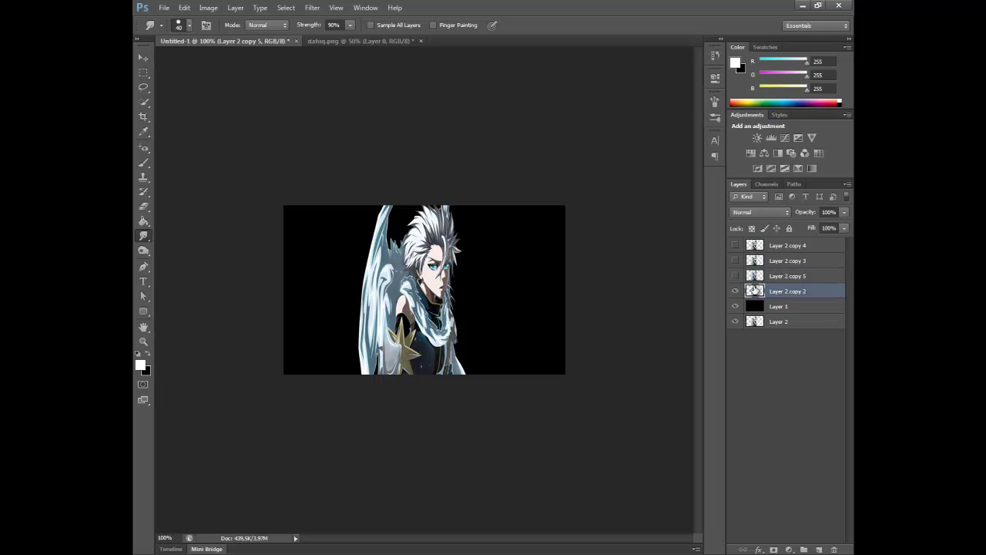
Step: Try smudging the character at 50% strength and undo the stroke
click(333, 24)
text(50)
key(Return)
mouse_move(436, 323)
mouse_down()
mouse_move(443, 285)
mouse_move(472, 299)
mouse_up()
key(ctrl+z)
Step: Set the Smudge strength to 30% and try a stroke over the character's head
click(333, 24)
text(30)
key(Return)
mouse_move(463, 263)
mouse_down()
mouse_move(459, 276)
mouse_move(459, 245)
mouse_up()
key(ctrl+z)
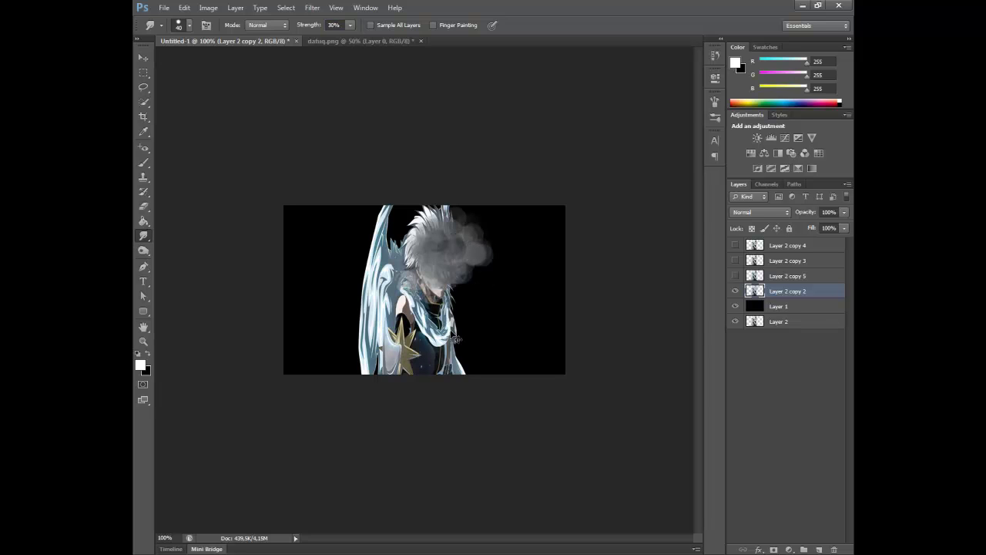
Step: Try several smudge strokes across the character's body and out into the black area, undoing each
key(ctrl+z)
mouse_move(438, 367)
mouse_down()
mouse_move(499, 350)
mouse_move(475, 365)
mouse_move(473, 388)
mouse_move(440, 336)
mouse_up()
key(ctrl+z)
key(ctrl+z)
drag(489, 273, 497, 270)
key(ctrl+z)
mouse_move(436, 255)
mouse_down()
mouse_move(435, 293)
mouse_move(453, 265)
mouse_move(438, 231)
mouse_move(525, 217)
mouse_up()
key(ctrl+z)
Step: Smudge the whole character on Layer 2 copy 2 into a smoky backdrop spreading across the canvas
mouse_move(421, 234)
mouse_down()
mouse_move(361, 219)
mouse_move(428, 228)
mouse_move(417, 211)
mouse_move(409, 262)
mouse_move(386, 274)
mouse_move(365, 270)
mouse_move(403, 293)
mouse_move(374, 315)
mouse_move(421, 364)
mouse_move(350, 345)
mouse_move(418, 364)
mouse_move(420, 328)
mouse_move(459, 362)
mouse_move(440, 367)
mouse_move(485, 356)
mouse_move(430, 328)
mouse_move(487, 302)
mouse_move(436, 302)
mouse_move(440, 288)
mouse_move(497, 264)
mouse_move(504, 289)
mouse_move(437, 275)
mouse_move(502, 265)
mouse_move(486, 351)
mouse_up()
drag(367, 296, 394, 339)
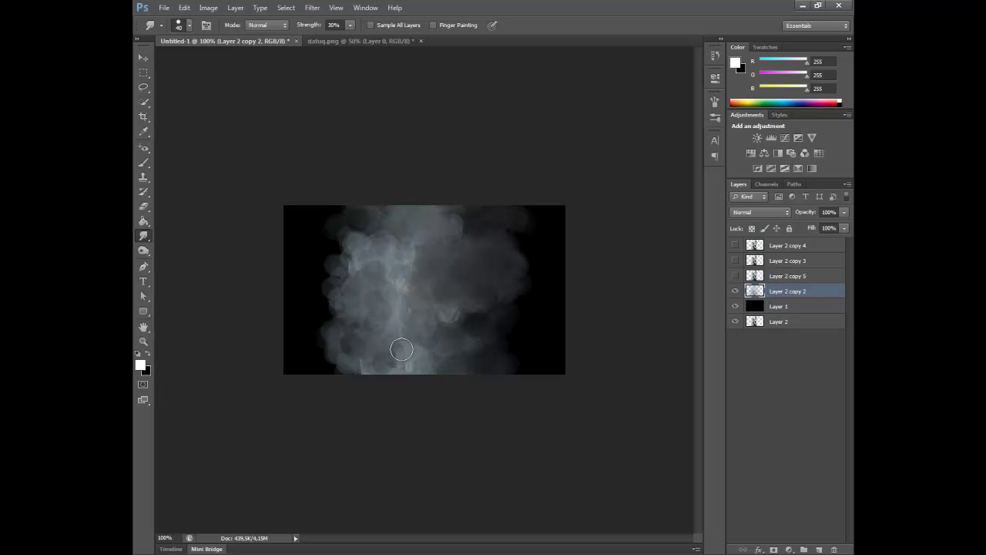
mouse_move(359, 374)
mouse_down()
mouse_move(432, 374)
mouse_move(508, 357)
mouse_move(505, 364)
mouse_move(498, 314)
mouse_move(468, 296)
mouse_up()
drag(363, 224, 354, 255)
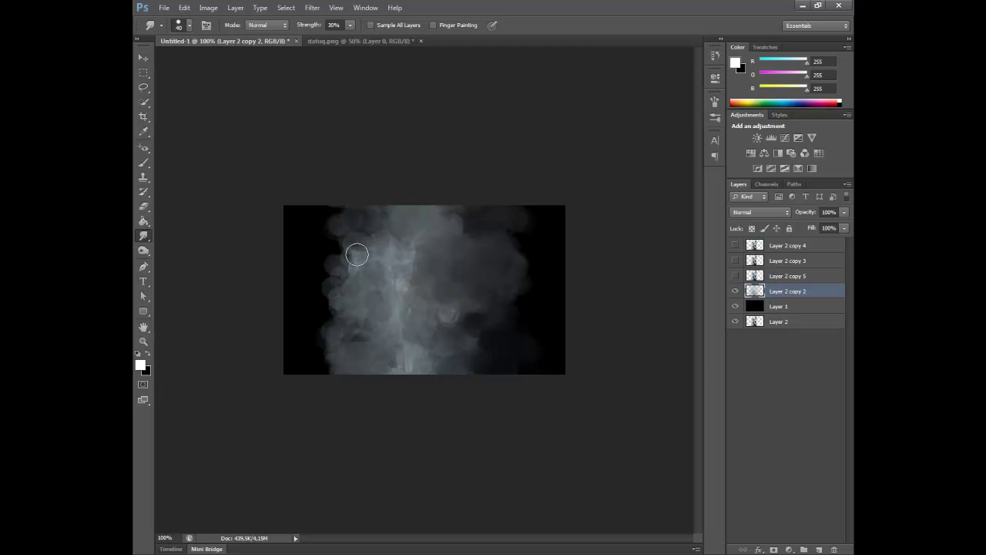
Step: Show and select Layer 2 copy 5 and choose the textured 23 px brush tip for smudging
click(736, 276)
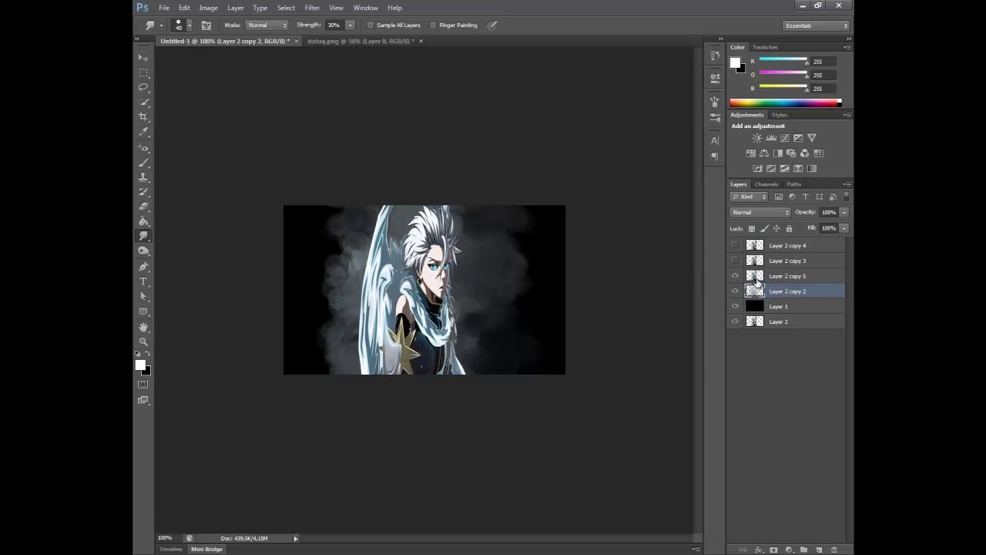
click(761, 279)
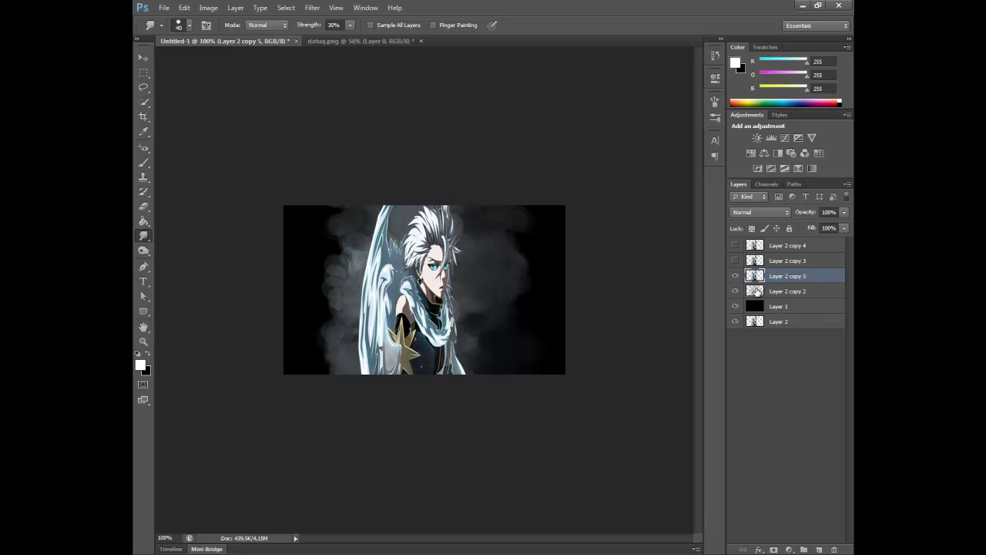
click(190, 25)
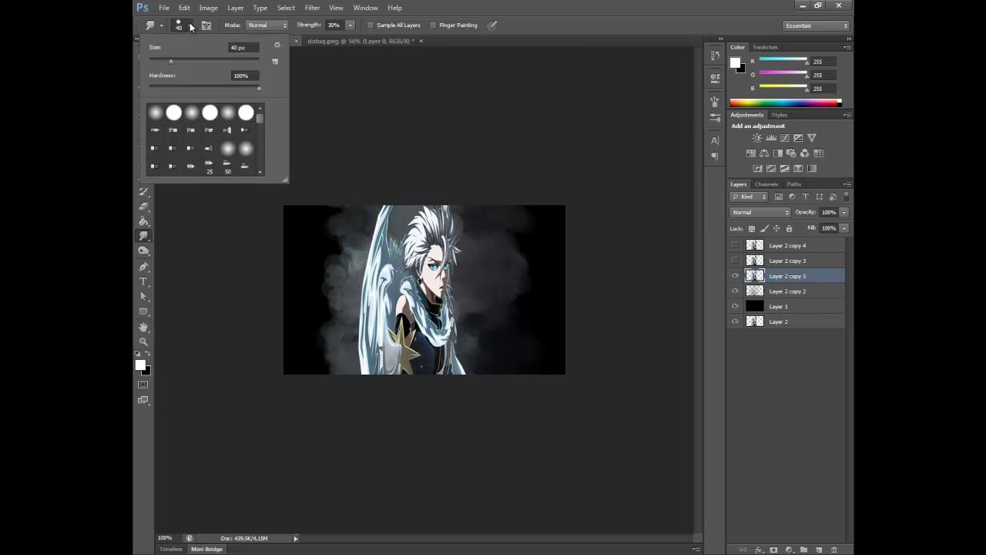
click(192, 25)
click(191, 26)
scroll(182, 162, down, 3)
scroll(182, 161, down, 2)
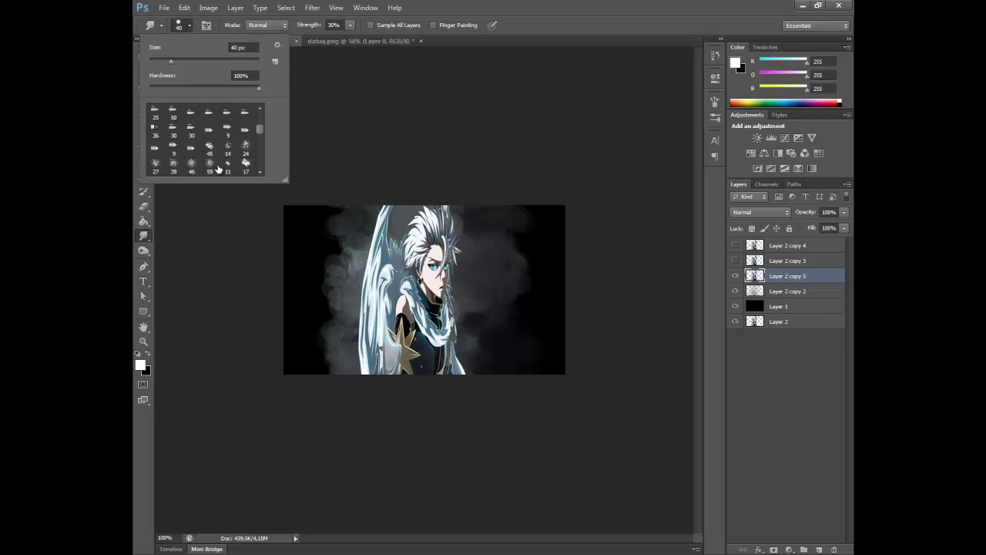
scroll(245, 159, down, 2)
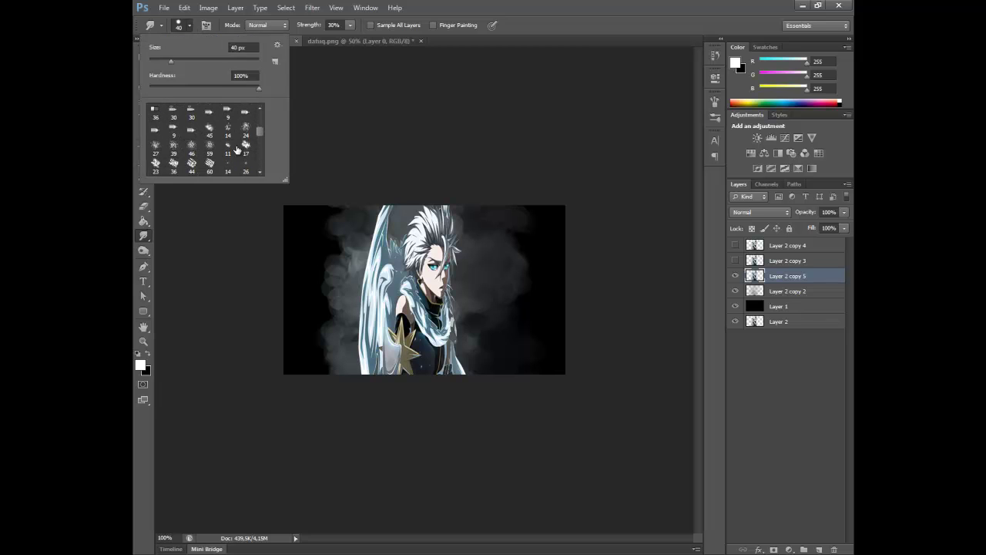
click(155, 146)
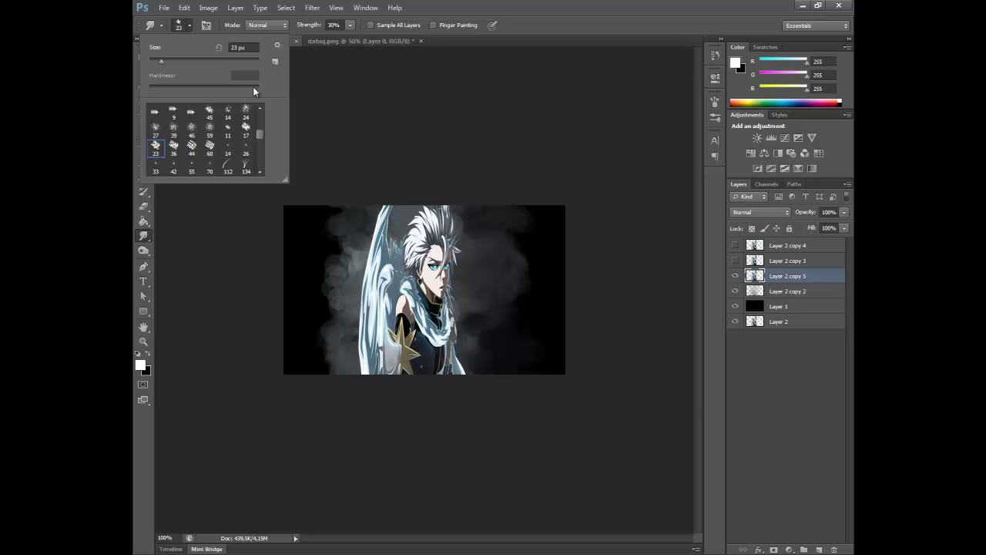
Step: Enable Shape Dynamics for the smudge brush with 100% size jitter and a 92% minimum diameter
click(208, 26)
click(532, 146)
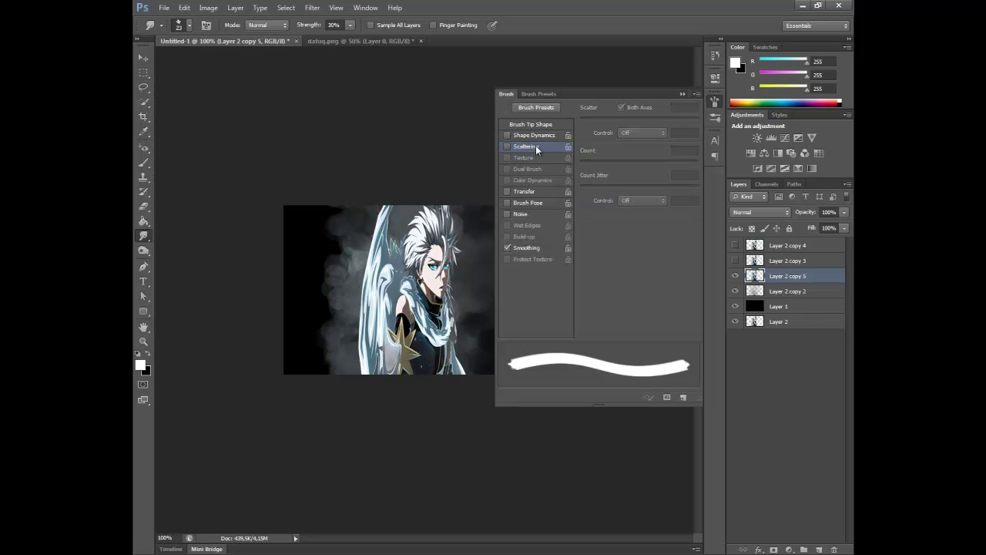
click(532, 135)
click(684, 107)
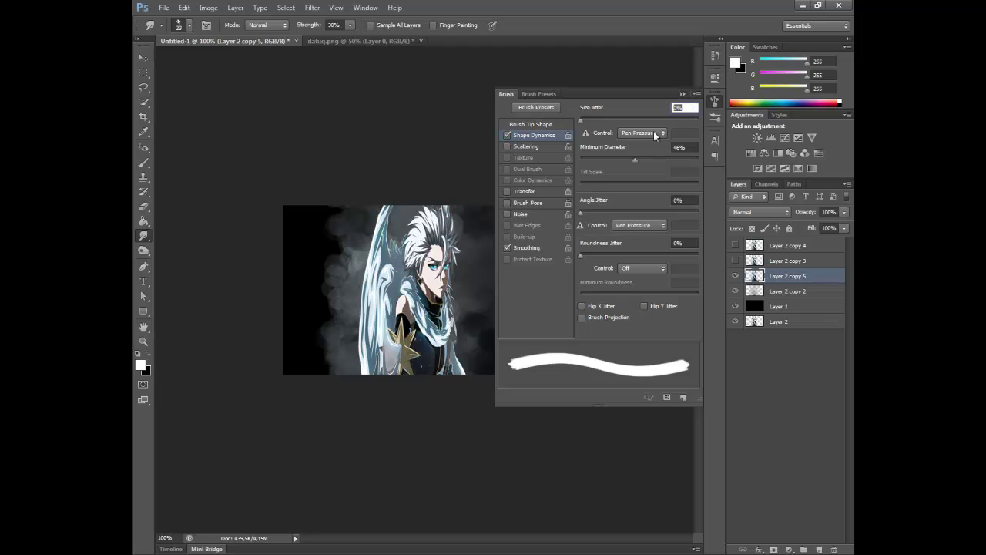
text(100)
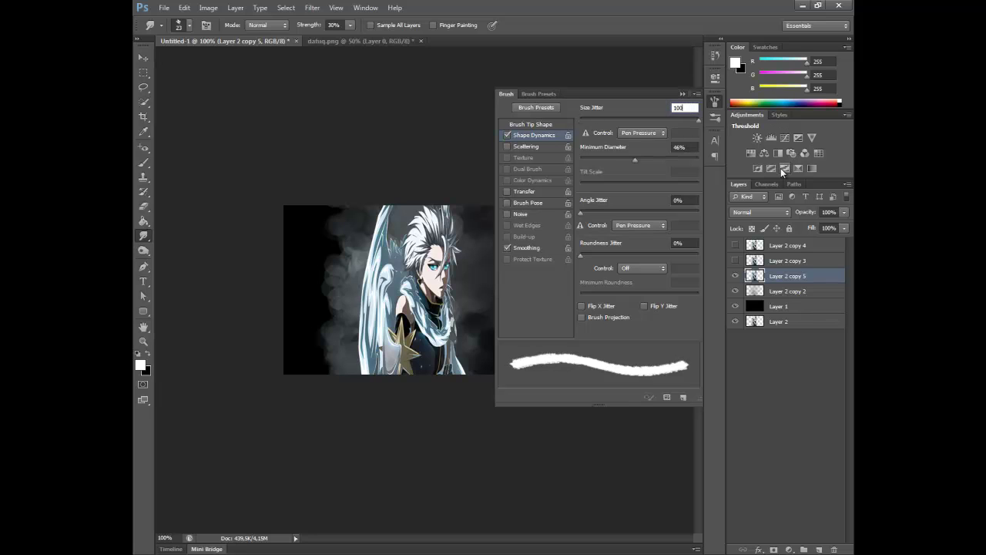
click(691, 146)
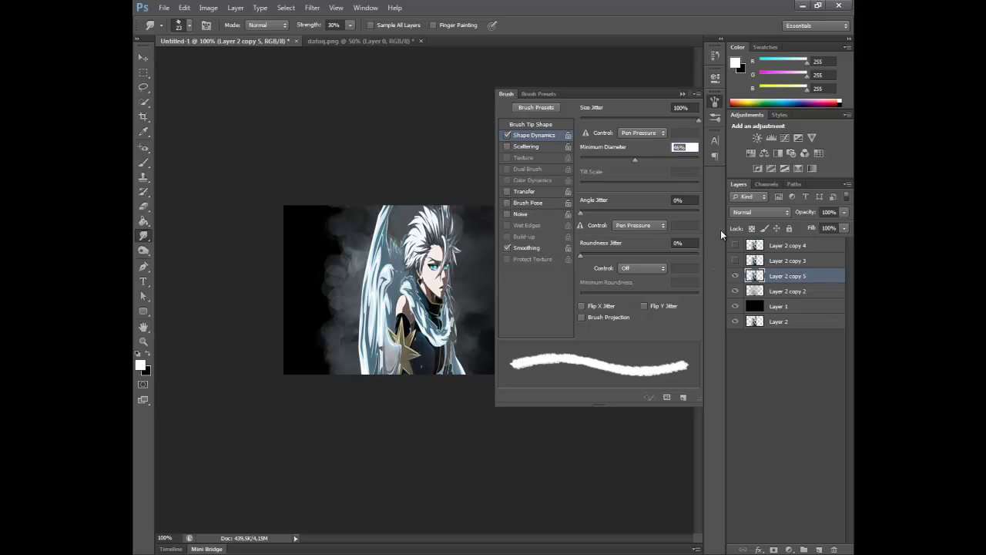
text(92)
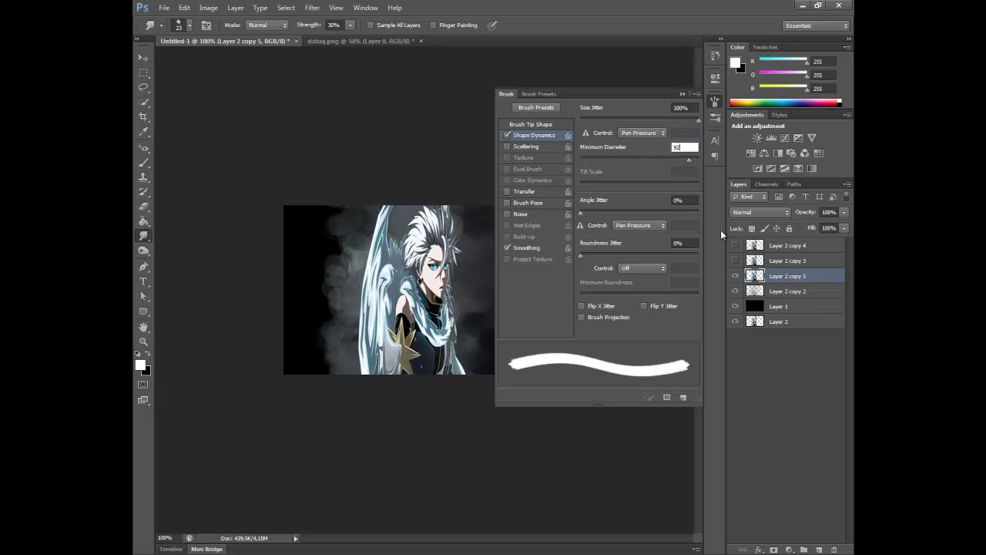
click(691, 201)
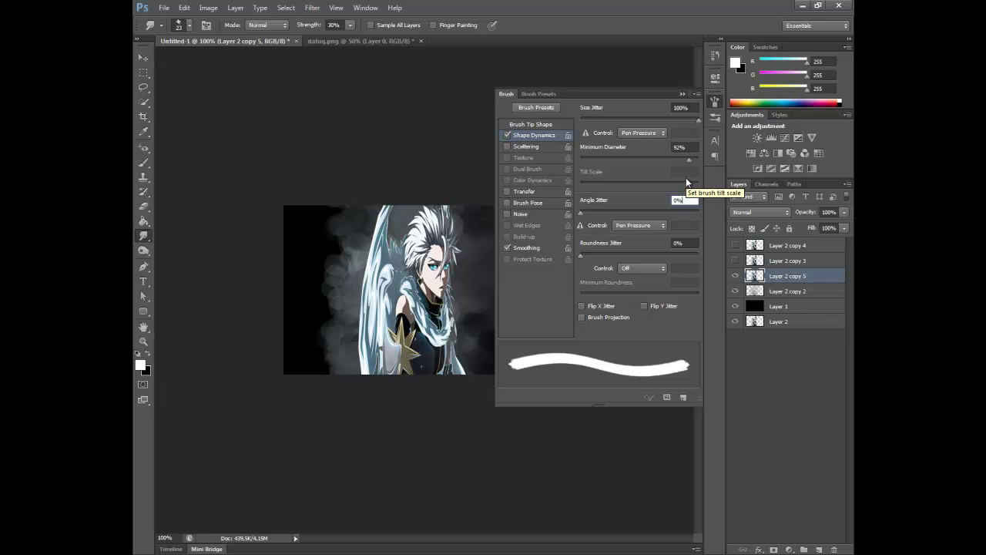
click(678, 147)
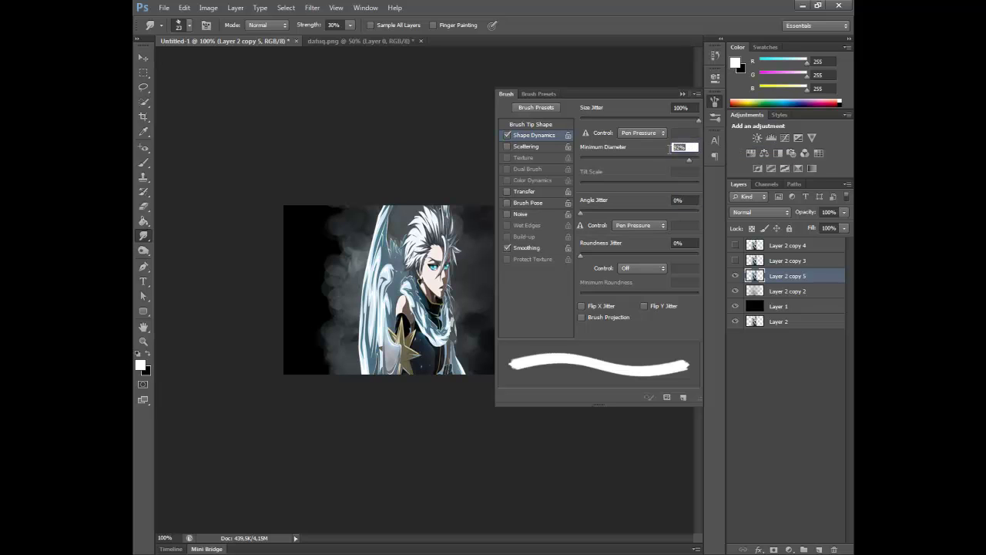
Step: Set the brush's angle jitter to 29% and roundness jitter to 25%, and enable Flip X Jitter
click(689, 201)
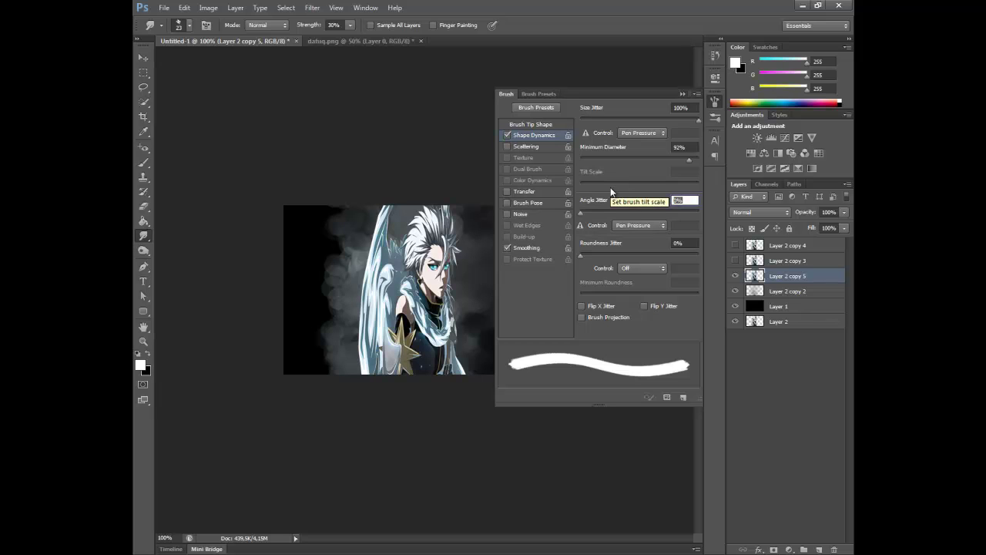
text(25)
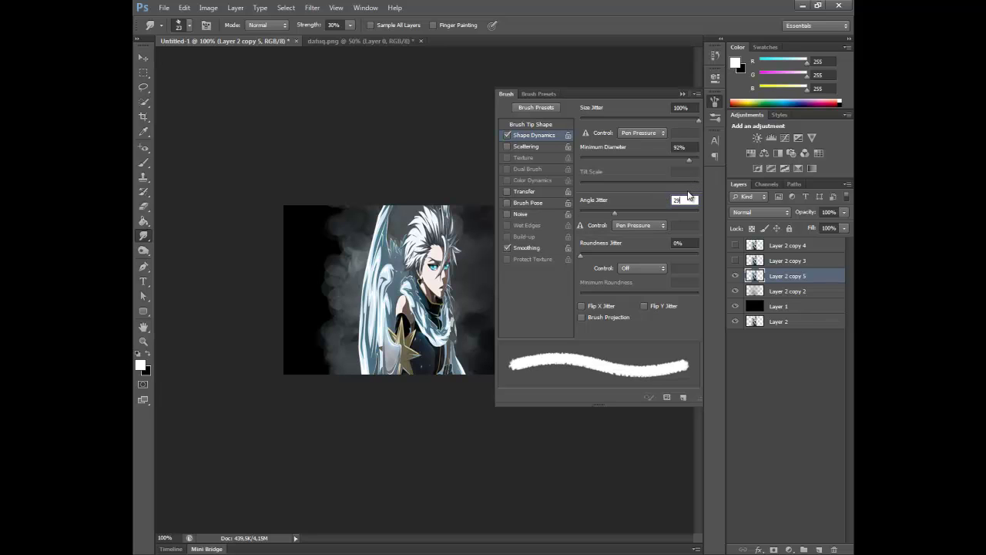
click(682, 243)
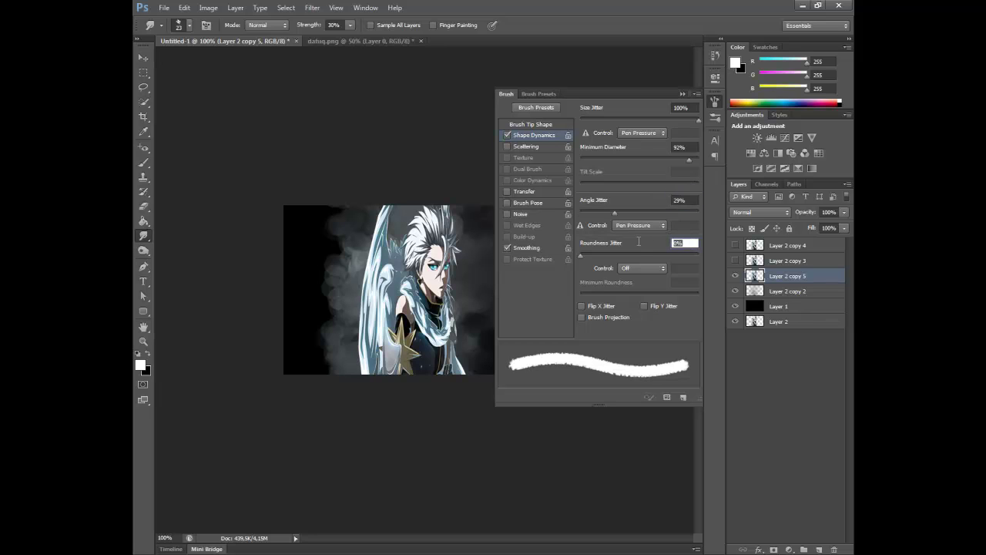
text(25)
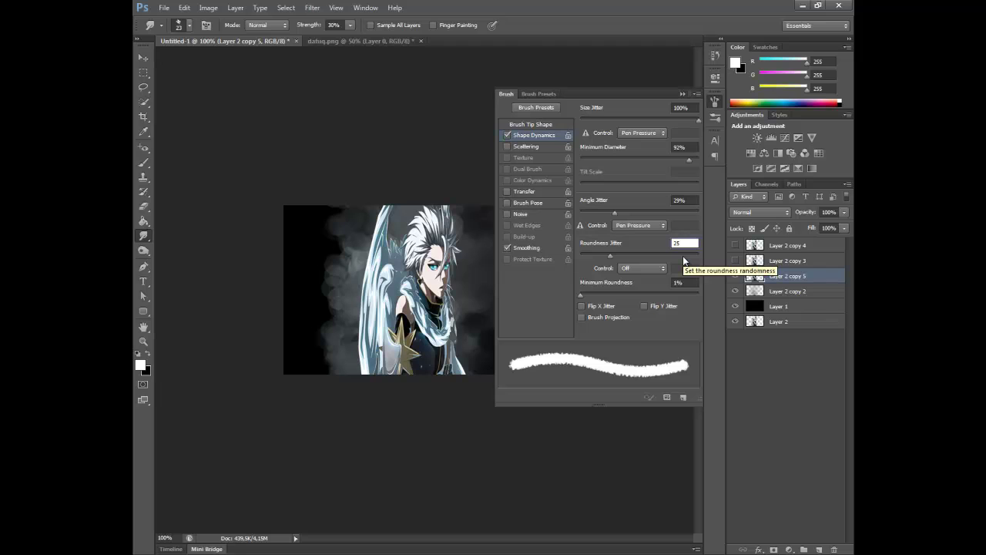
click(693, 282)
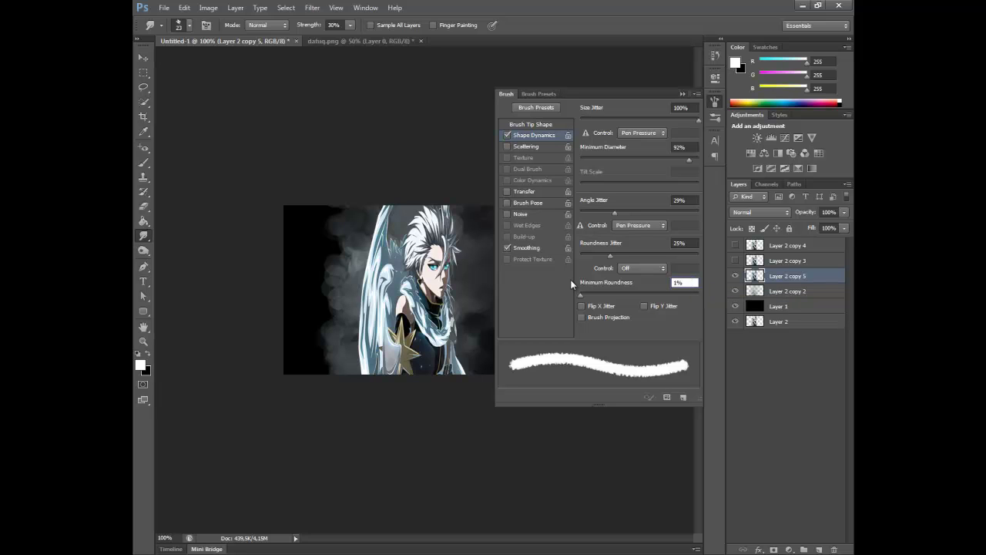
click(587, 305)
Step: Enable Scattering for the smudge brush with 209% scatter controlled by Pen Tilt
click(521, 148)
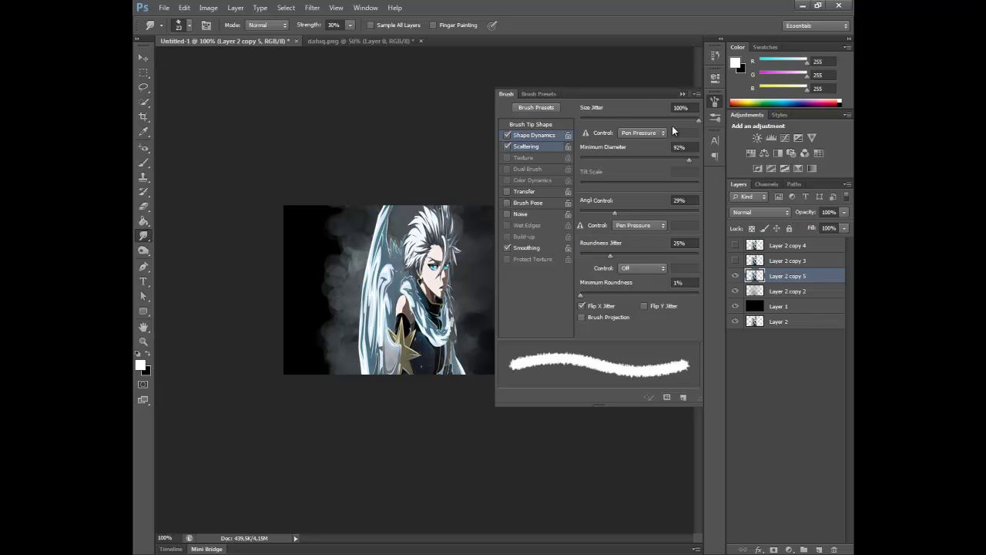
click(686, 108)
text(20)
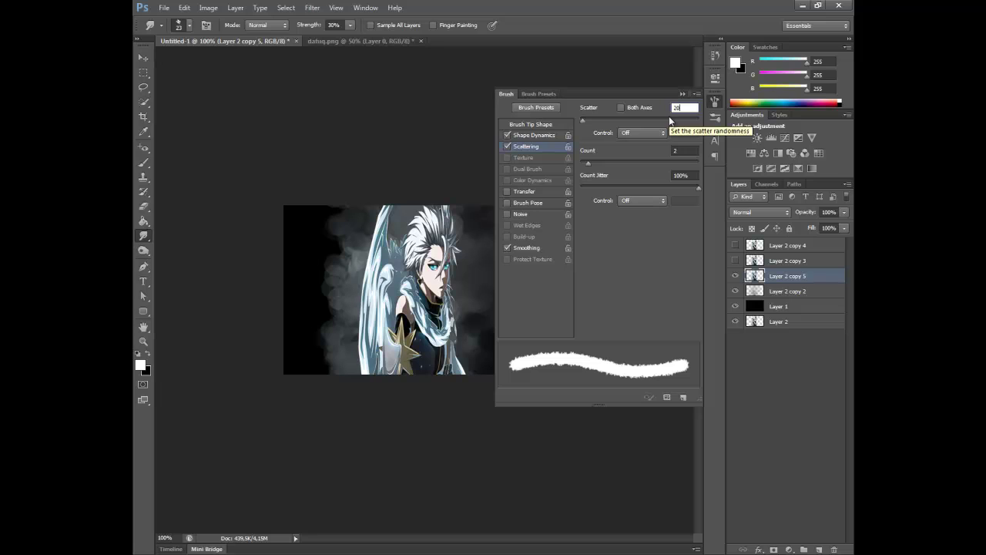
text(5)
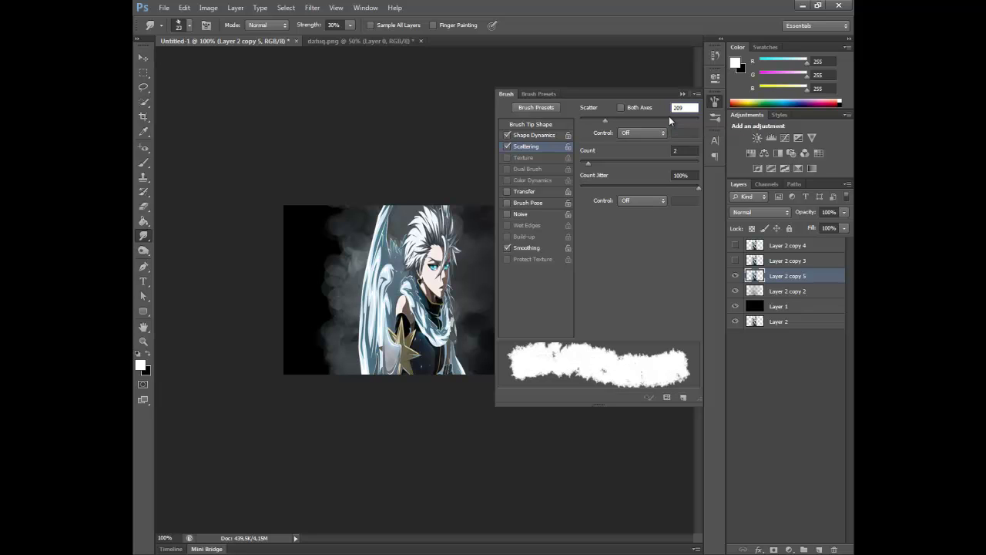
click(646, 132)
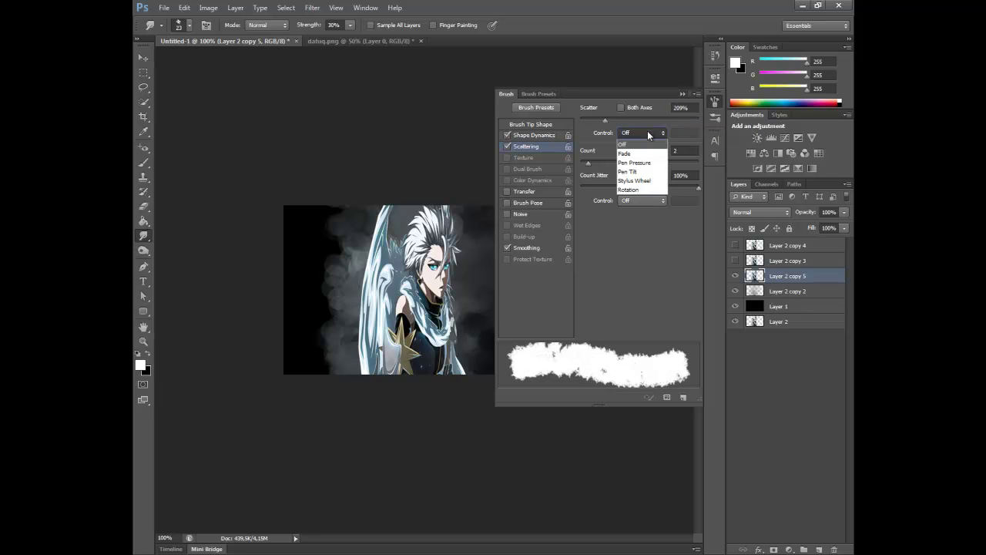
click(640, 175)
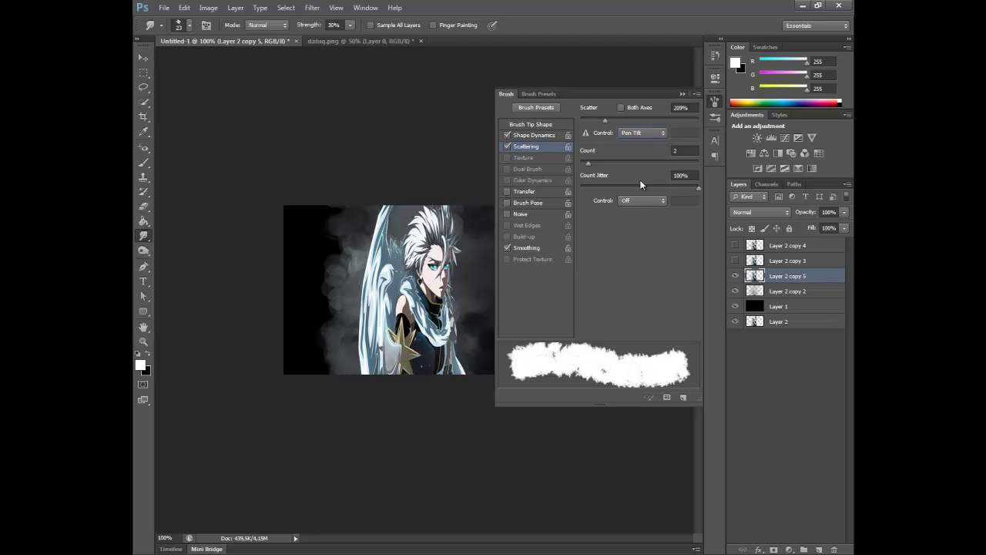
Step: Set the scattering count to 1, choose a control for the count jitter, and close the brush settings
click(682, 152)
text(1)
key(Tab)
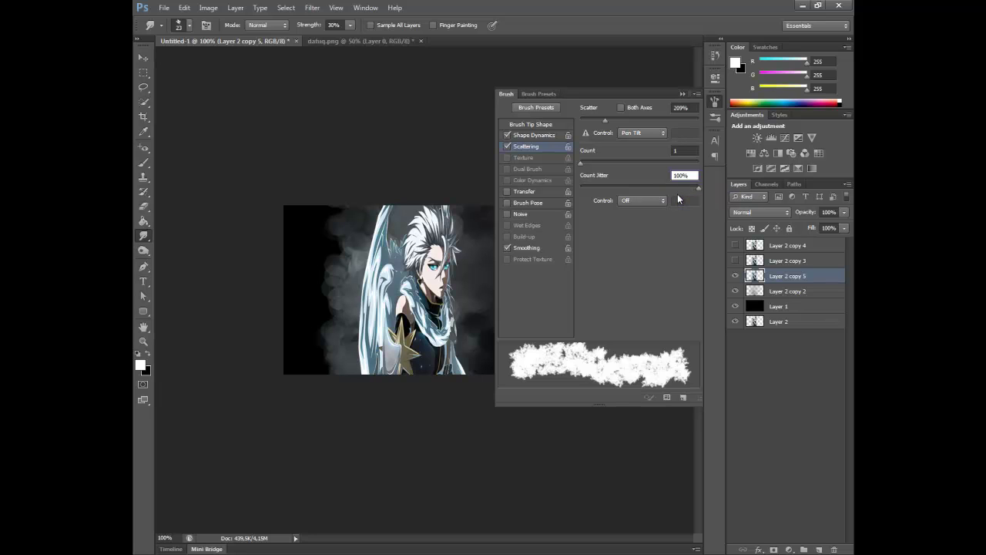
click(641, 136)
click(641, 134)
click(641, 200)
click(641, 240)
click(682, 94)
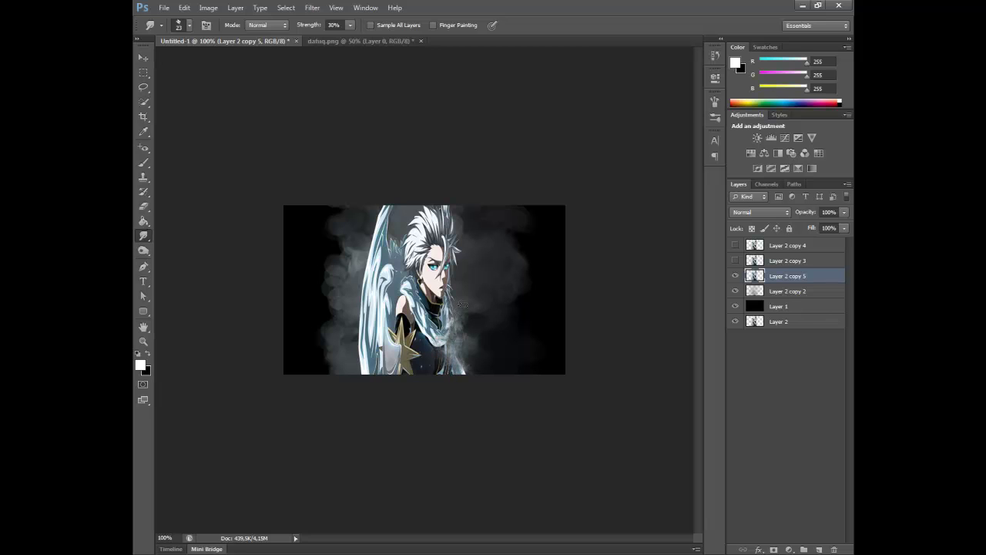
Step: Smudge the character's wing, hair, face and outer edges on Layer 2 copy 5 with the scattered brush
mouse_move(437, 314)
mouse_down()
mouse_move(461, 292)
mouse_move(442, 296)
mouse_move(468, 278)
mouse_move(444, 281)
mouse_move(470, 268)
mouse_move(441, 279)
mouse_move(463, 250)
mouse_move(450, 255)
mouse_move(440, 237)
mouse_move(459, 241)
mouse_move(452, 244)
mouse_move(460, 220)
mouse_move(442, 229)
mouse_move(468, 199)
mouse_move(432, 199)
mouse_move(437, 234)
mouse_move(419, 232)
mouse_move(403, 208)
mouse_move(425, 237)
mouse_move(401, 212)
mouse_move(421, 226)
mouse_move(401, 212)
mouse_move(418, 254)
mouse_move(399, 227)
mouse_move(409, 257)
mouse_move(363, 219)
mouse_move(386, 226)
mouse_move(368, 208)
mouse_move(395, 223)
mouse_move(370, 198)
mouse_up()
mouse_move(392, 237)
mouse_down()
mouse_move(390, 262)
mouse_move(366, 240)
mouse_move(378, 274)
mouse_move(351, 260)
mouse_move(386, 291)
mouse_move(353, 271)
mouse_move(381, 308)
mouse_move(350, 294)
mouse_move(376, 319)
mouse_move(347, 302)
mouse_move(382, 346)
mouse_move(343, 319)
mouse_move(382, 356)
mouse_move(357, 367)
mouse_up()
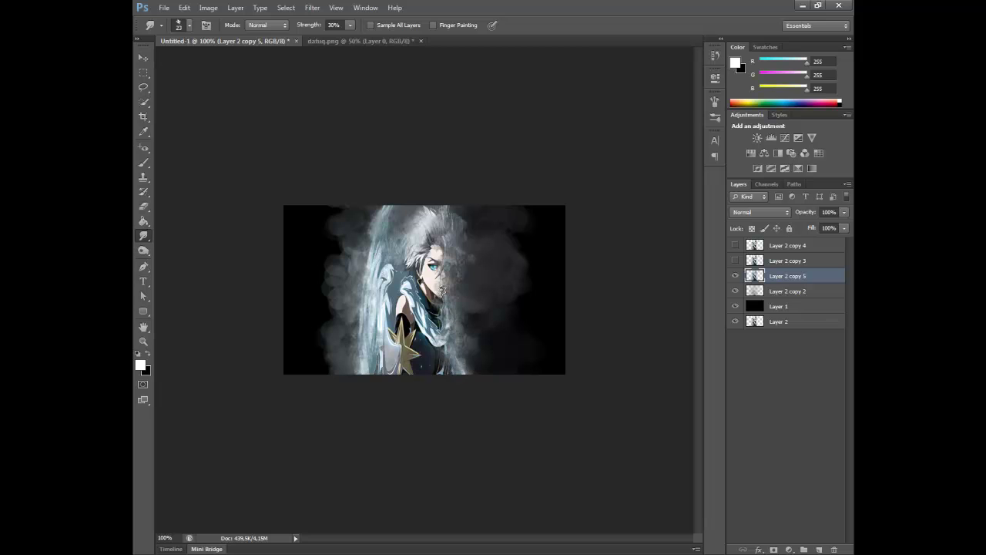
mouse_move(433, 266)
mouse_down()
mouse_move(437, 278)
mouse_move(430, 266)
mouse_move(444, 273)
mouse_move(451, 259)
mouse_move(454, 277)
mouse_up()
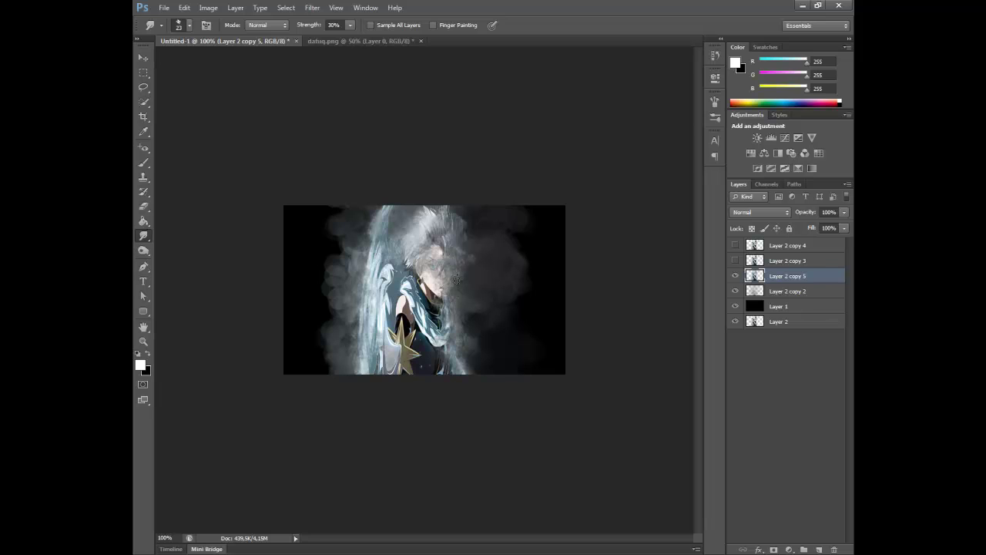
Step: Show Layer 2 copy 3 and smudge Layer 2 copy 5 further around the character's outline
click(736, 262)
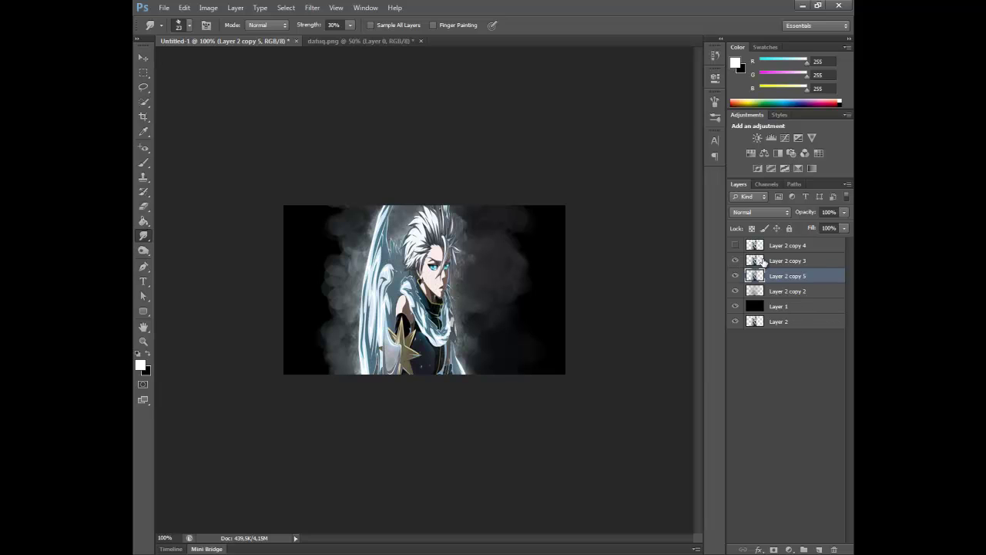
click(762, 262)
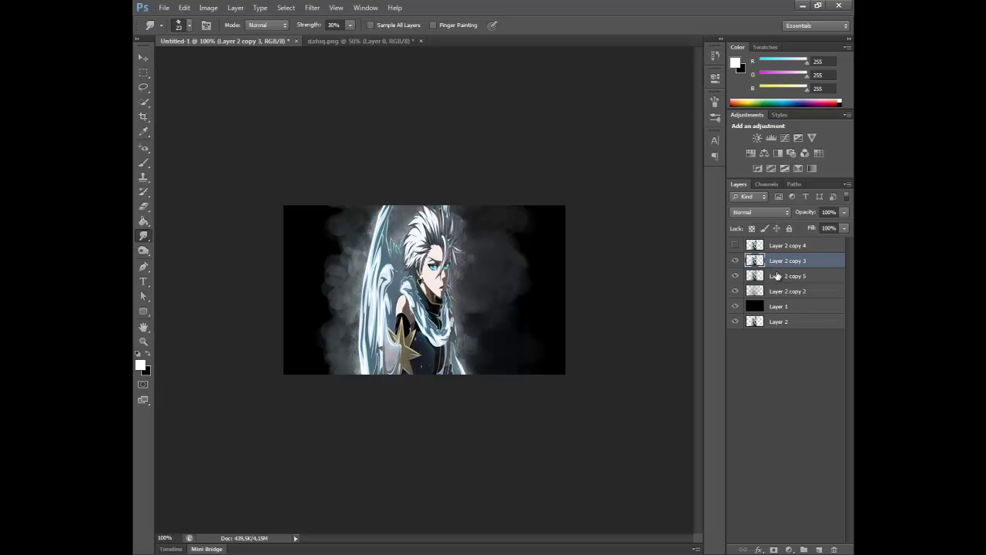
click(777, 276)
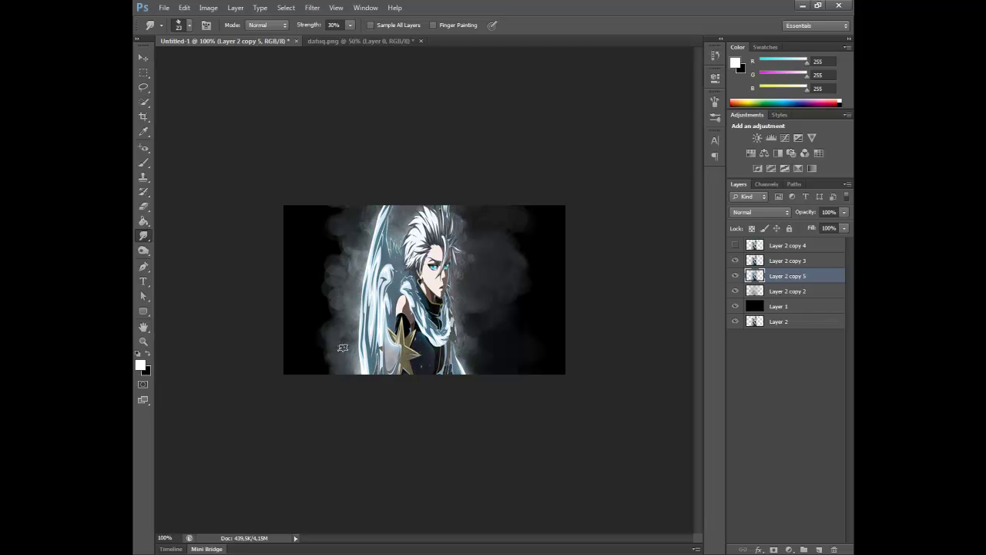
mouse_move(477, 337)
mouse_down()
mouse_move(482, 326)
mouse_move(462, 314)
mouse_move(469, 260)
mouse_move(462, 293)
mouse_up()
Step: Set Layer 2 copy 3 to Linear Dodge (Add) and smudge its wing, hair, face and edges into a bright glow
click(792, 263)
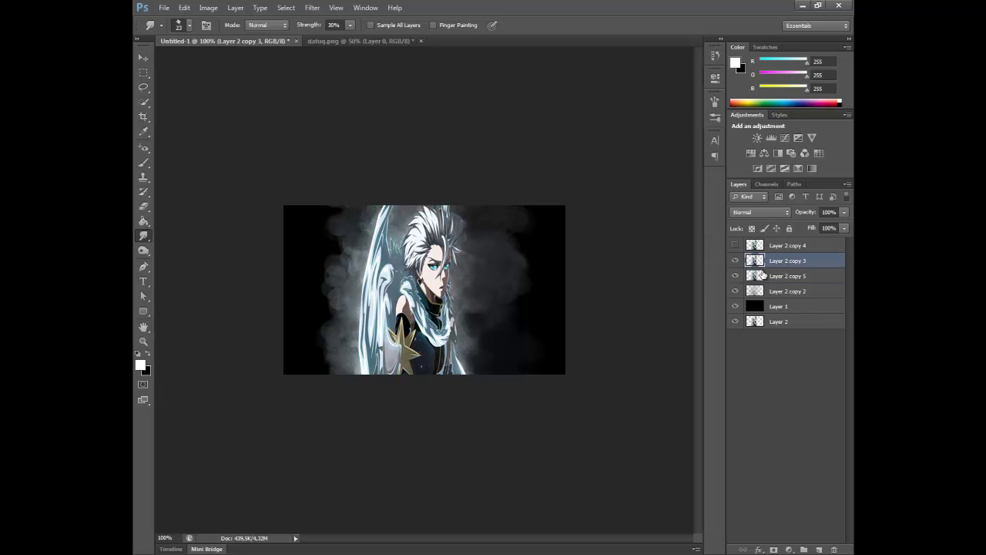
click(770, 213)
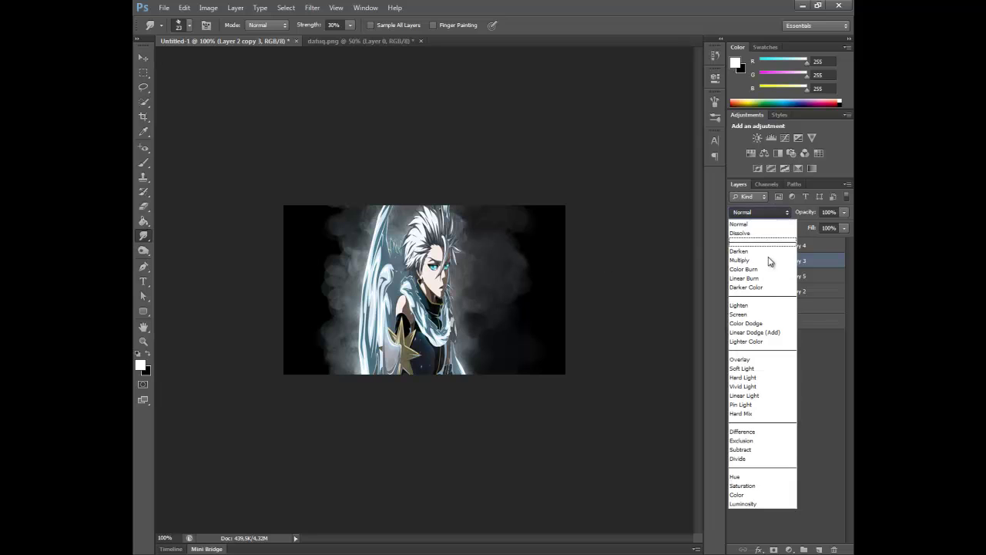
click(777, 332)
mouse_move(439, 270)
mouse_down()
mouse_move(461, 262)
mouse_move(430, 261)
mouse_move(470, 247)
mouse_move(440, 259)
mouse_move(460, 237)
mouse_move(444, 233)
mouse_move(462, 222)
mouse_move(440, 224)
mouse_move(447, 208)
mouse_move(433, 229)
mouse_move(419, 217)
mouse_move(437, 215)
mouse_move(418, 210)
mouse_move(418, 234)
mouse_move(399, 227)
mouse_move(405, 246)
mouse_move(396, 231)
mouse_move(395, 247)
mouse_move(392, 225)
mouse_move(383, 235)
mouse_move(393, 215)
mouse_move(388, 231)
mouse_move(372, 213)
mouse_move(393, 218)
mouse_move(382, 203)
mouse_move(397, 224)
mouse_move(388, 208)
mouse_move(391, 244)
mouse_move(368, 234)
mouse_move(378, 253)
mouse_move(358, 247)
mouse_move(376, 263)
mouse_move(359, 257)
mouse_move(372, 255)
mouse_move(358, 242)
mouse_move(386, 242)
mouse_move(360, 227)
mouse_move(387, 263)
mouse_move(359, 246)
mouse_move(369, 282)
mouse_move(348, 269)
mouse_move(377, 278)
mouse_move(342, 257)
mouse_move(380, 289)
mouse_move(348, 278)
mouse_move(379, 261)
mouse_move(346, 254)
mouse_move(375, 287)
mouse_move(379, 260)
mouse_move(354, 287)
mouse_move(374, 295)
mouse_move(356, 331)
mouse_move(368, 338)
mouse_move(351, 342)
mouse_move(378, 336)
mouse_move(381, 351)
mouse_move(353, 373)
mouse_up()
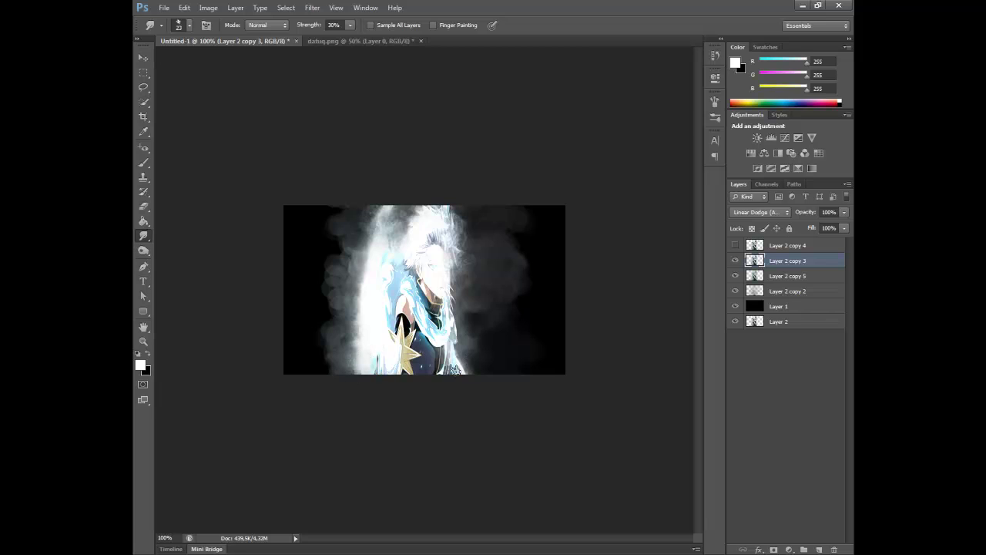
mouse_move(452, 375)
mouse_down()
mouse_move(453, 325)
mouse_move(482, 313)
mouse_move(448, 328)
mouse_move(468, 317)
mouse_move(455, 303)
mouse_move(465, 292)
mouse_move(446, 296)
mouse_move(470, 283)
mouse_move(447, 290)
mouse_move(474, 278)
mouse_move(443, 275)
mouse_move(465, 272)
mouse_move(450, 272)
mouse_move(460, 257)
mouse_move(448, 256)
mouse_move(473, 248)
mouse_move(468, 235)
mouse_move(445, 217)
mouse_up()
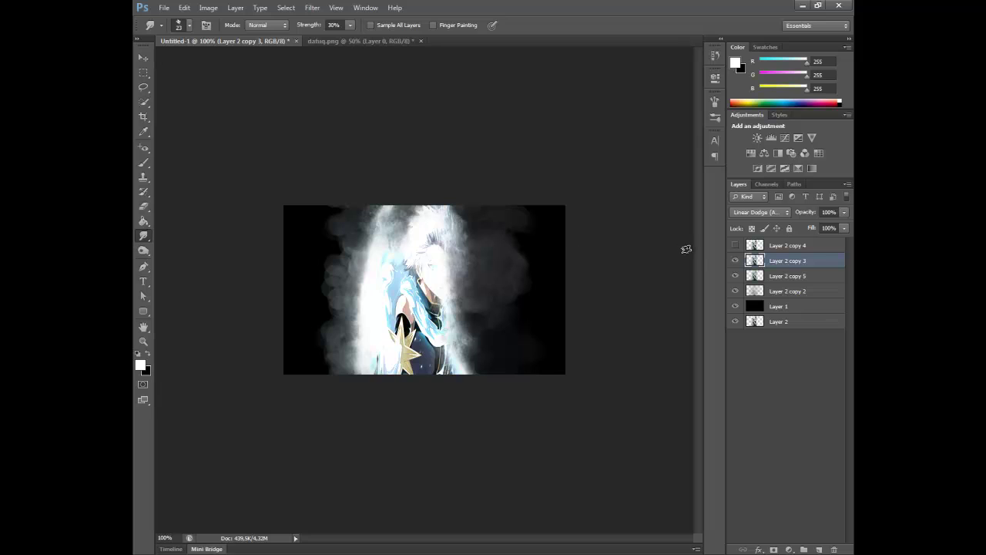
Step: Show Layer 2 copy 4 and replace it with a fresh duplicate of Layer 2 at the top of the stack
click(735, 245)
click(771, 245)
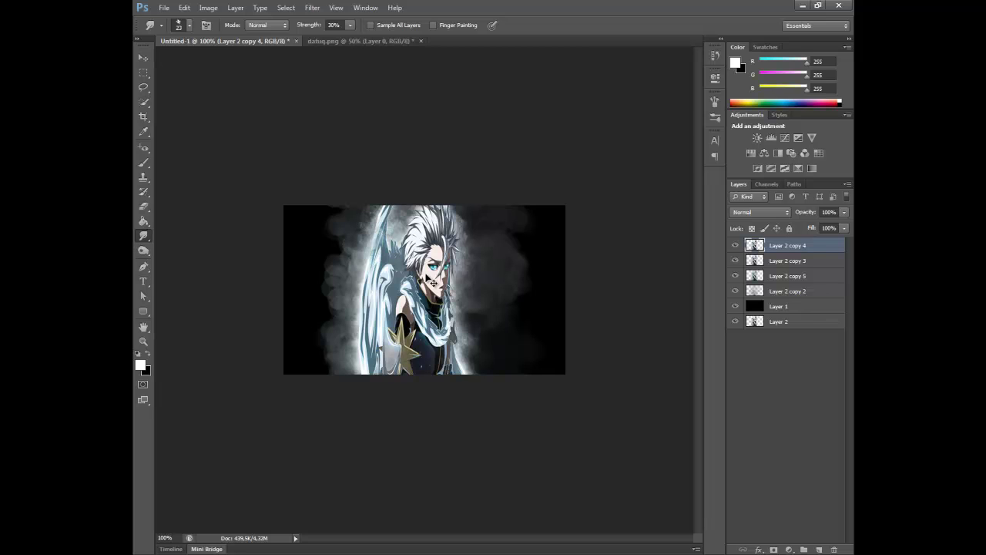
drag(775, 258, 758, 245)
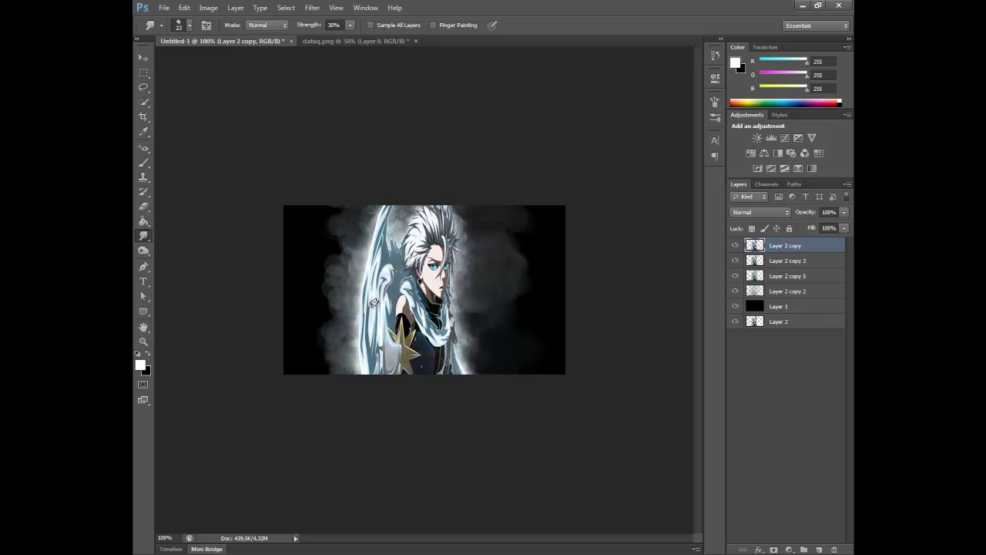
click(778, 261)
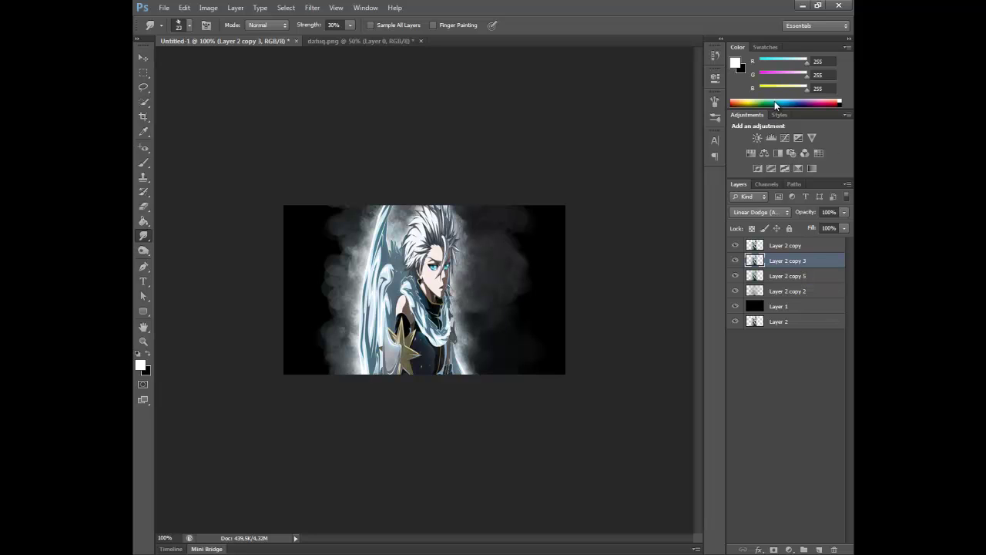
Step: Add a Gradient Map adjustment above Layer 2 copy and open its gradient for editing
click(780, 246)
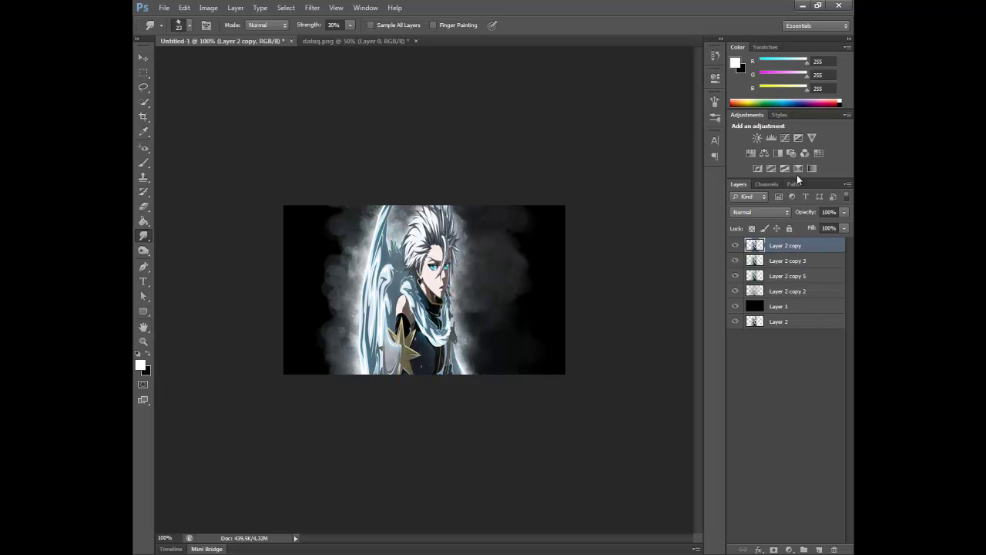
click(799, 169)
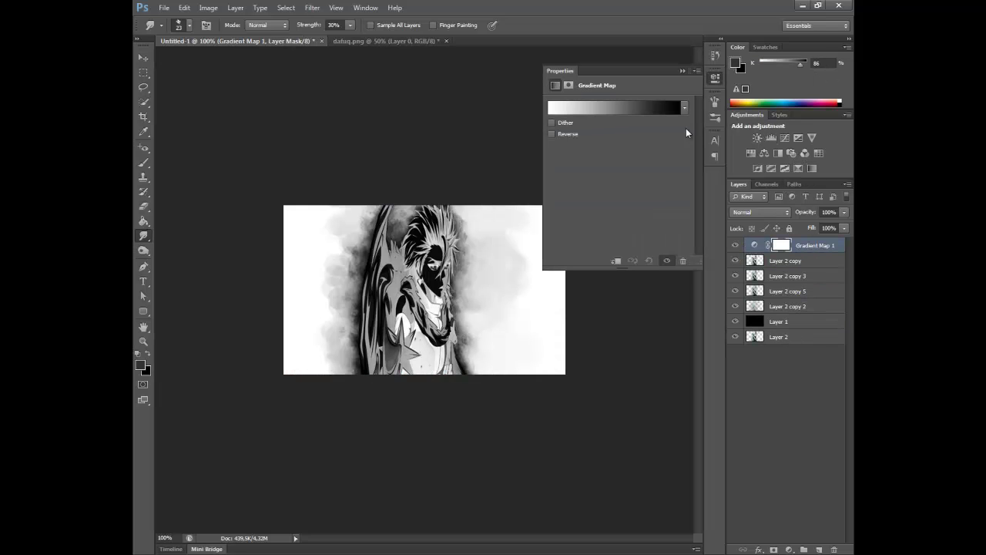
click(650, 107)
Step: Try to rearrange the gradient stops into a black-to-white ramp and recolour the end stop teal
click(715, 279)
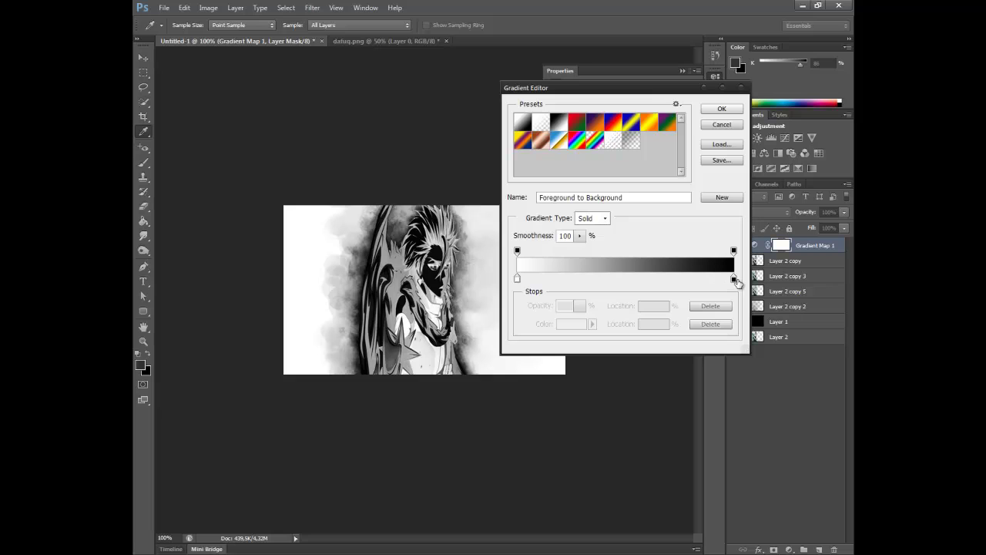
key(ctrl+z)
drag(521, 279, 733, 281)
click(733, 279)
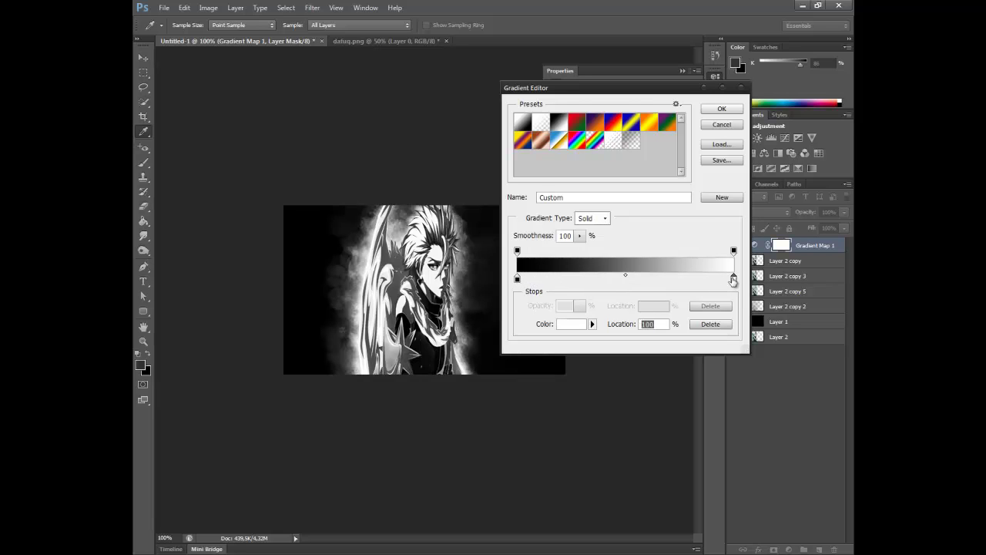
drag(735, 278, 734, 282)
double_click(733, 280)
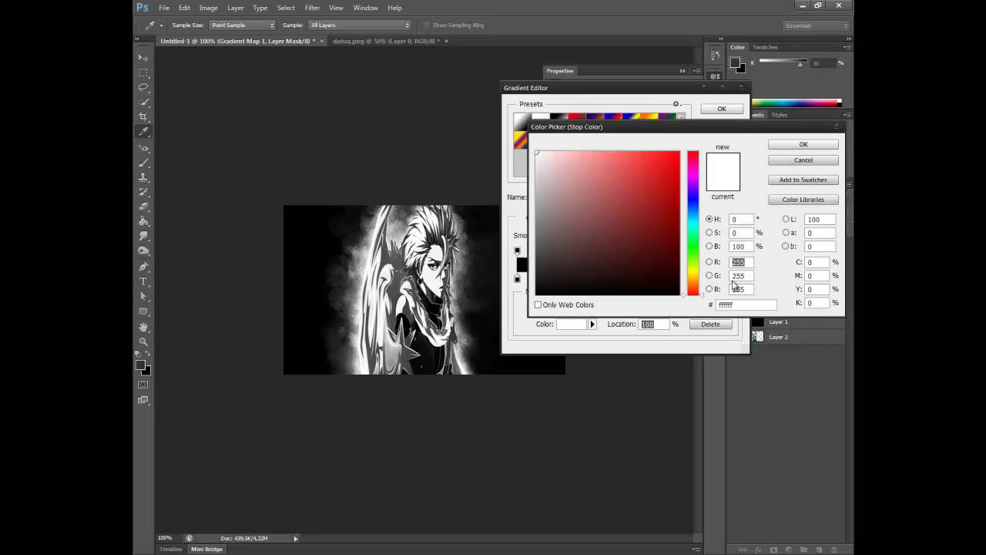
click(693, 226)
drag(693, 226, 672, 209)
click(790, 145)
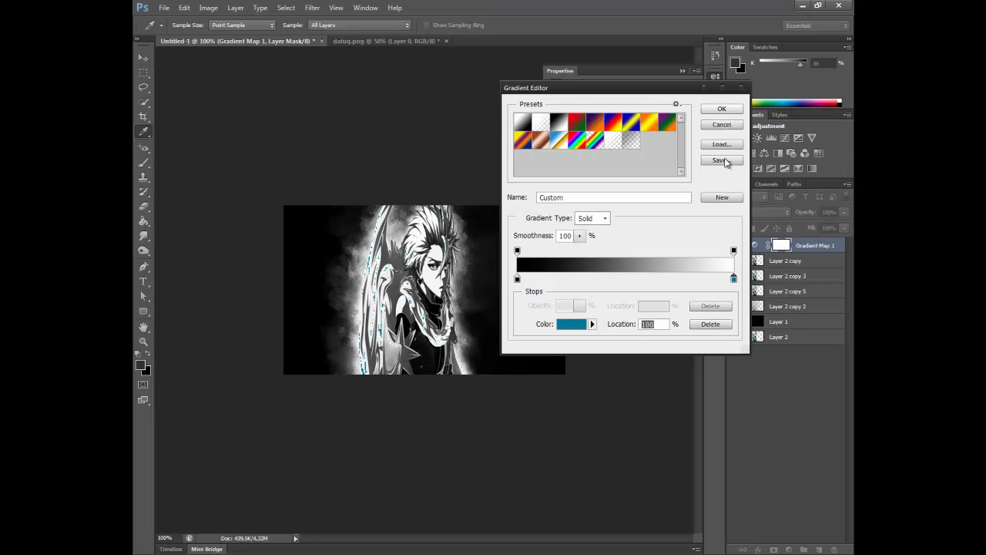
Step: Apply the Black, White preset to Gradient Map 1 and recolour its white end stop to a medium blue
click(560, 123)
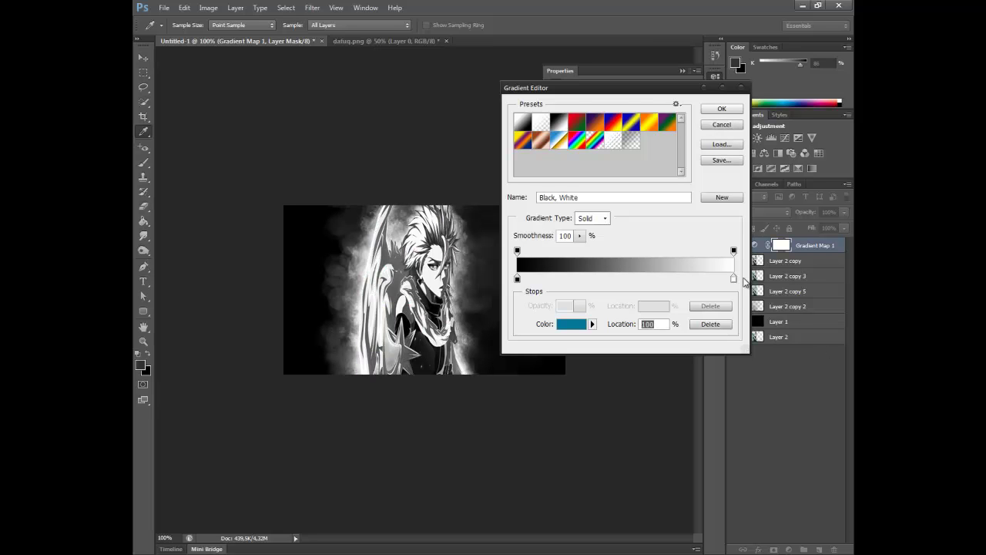
double_click(733, 278)
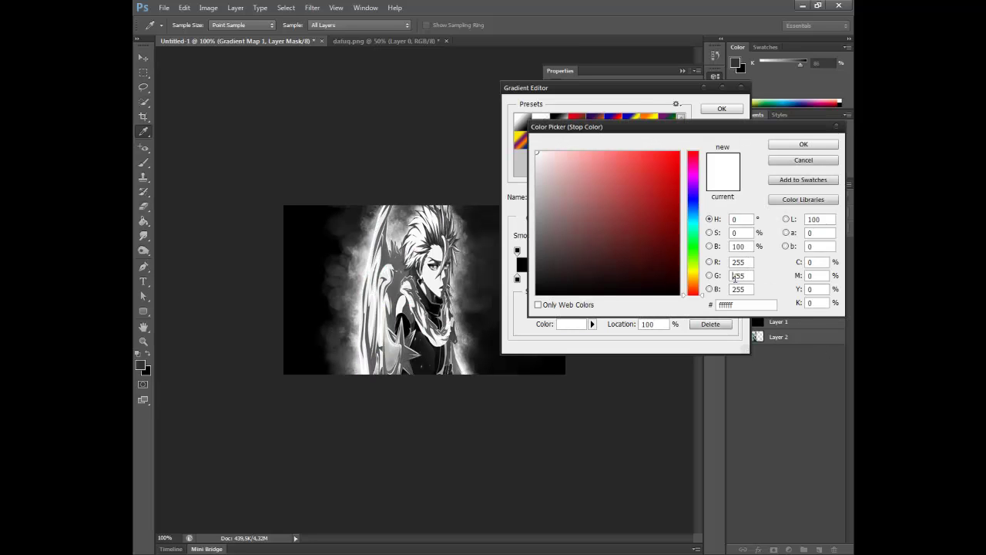
click(691, 212)
drag(674, 207, 666, 193)
click(803, 144)
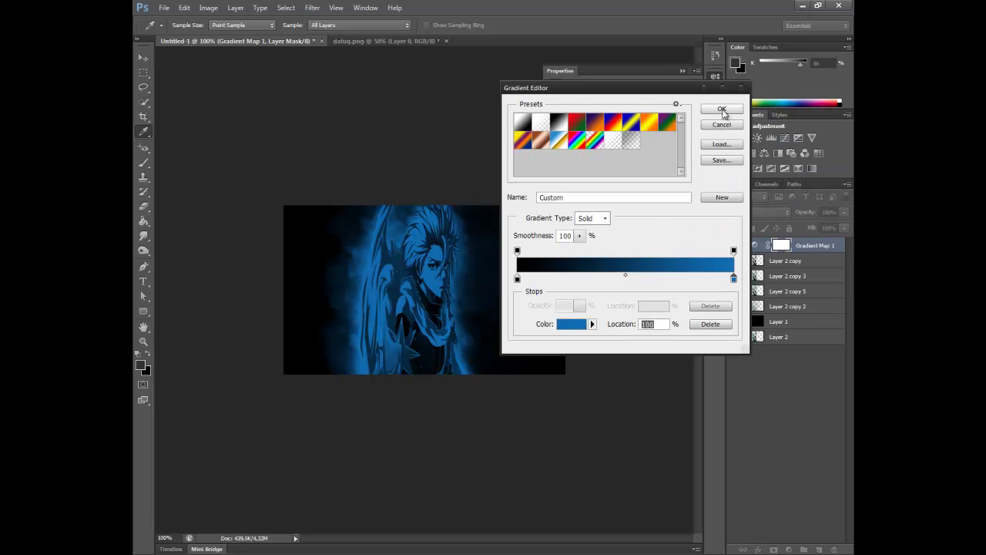
click(722, 109)
click(682, 70)
Step: Set Gradient Map 1 to the Overlay blend mode at 50% opacity
click(769, 210)
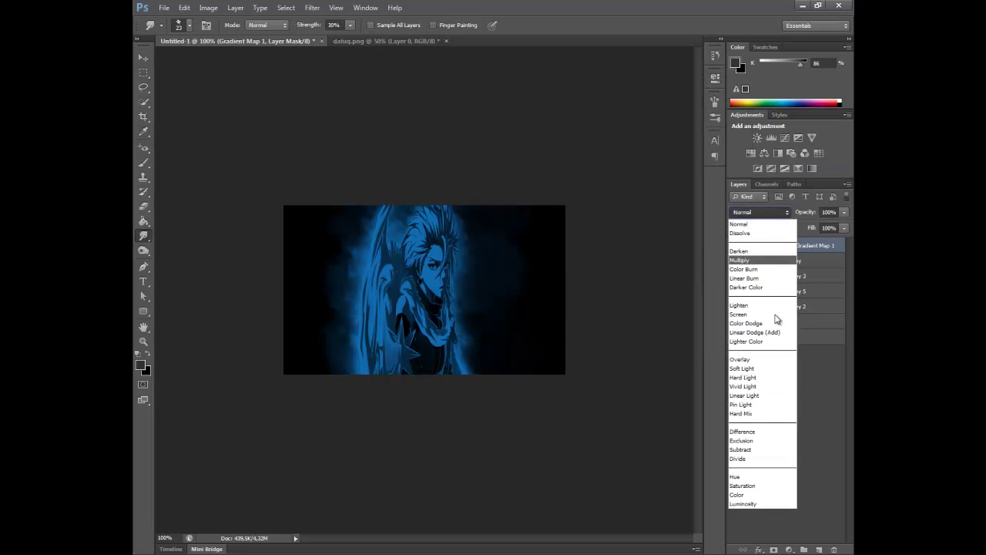
click(753, 360)
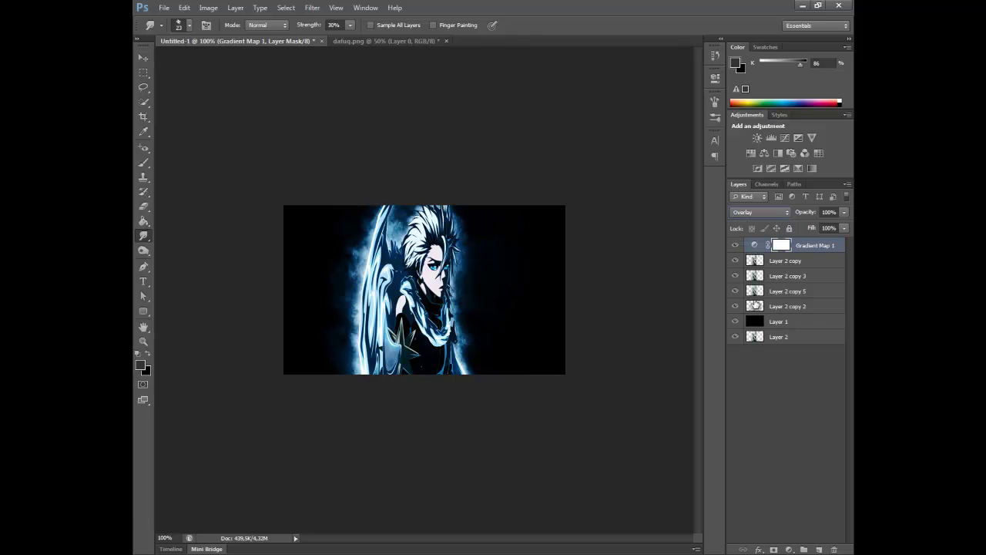
click(829, 212)
text(50)
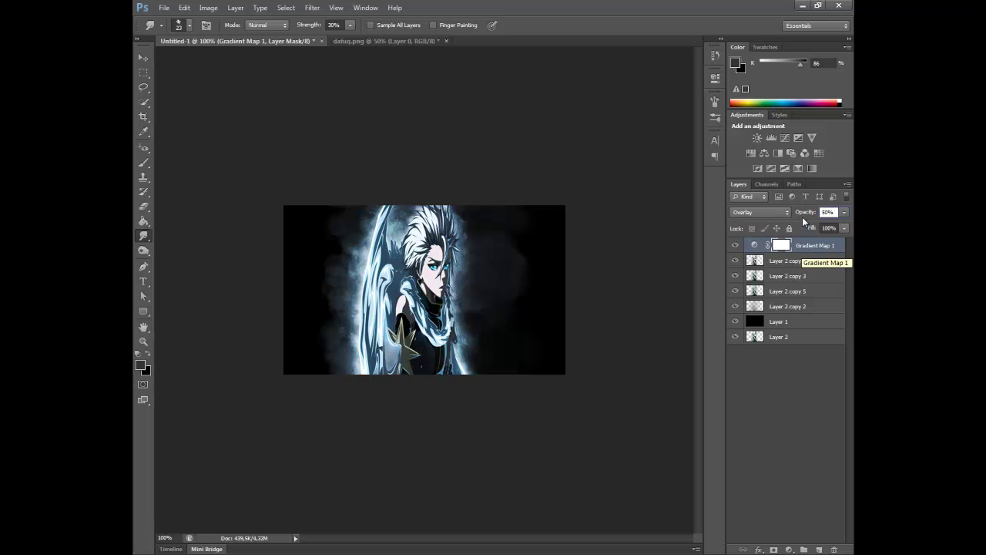
text(62)
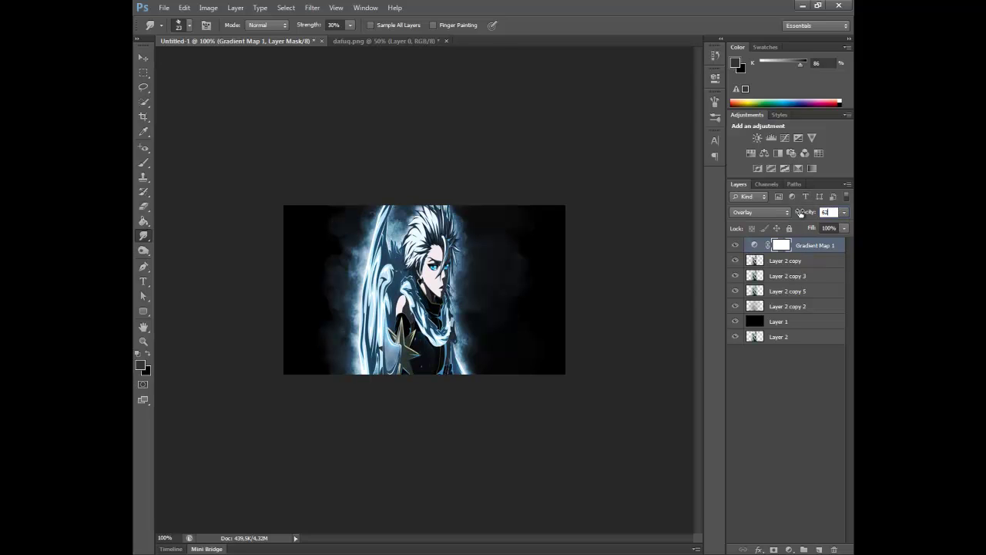
key(BackSpace)
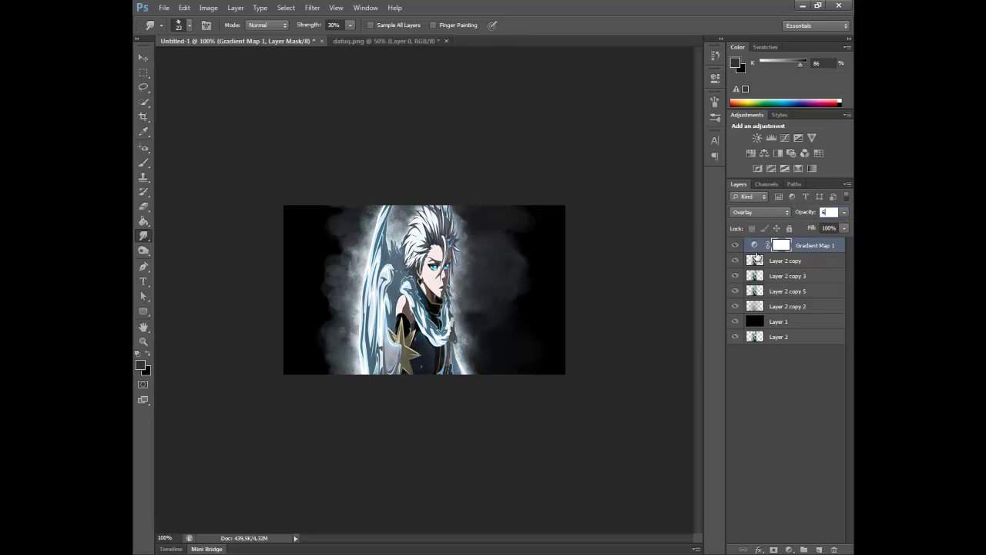
key(Return)
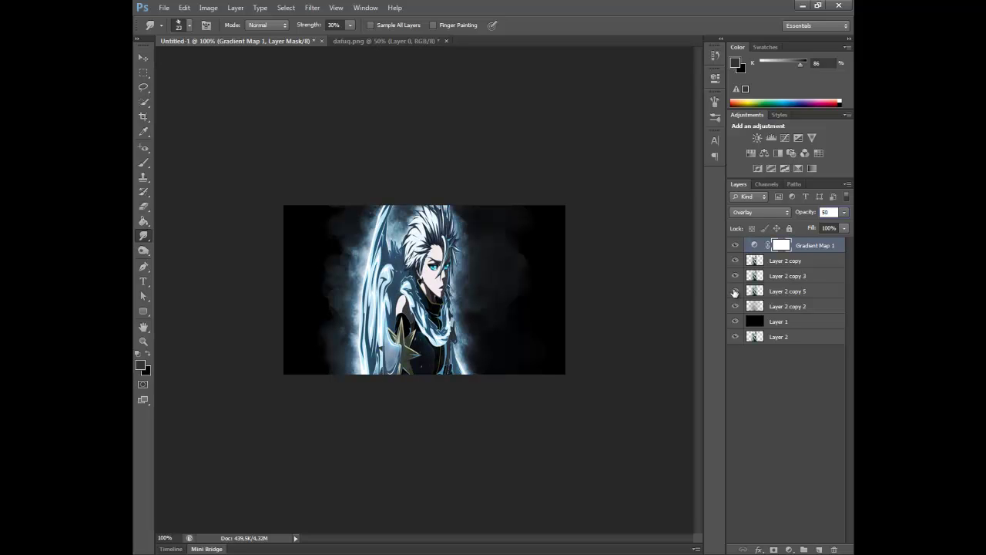
click(737, 248)
Step: Add a second Gradient Map on top of the stack using the Black, White preset
click(811, 168)
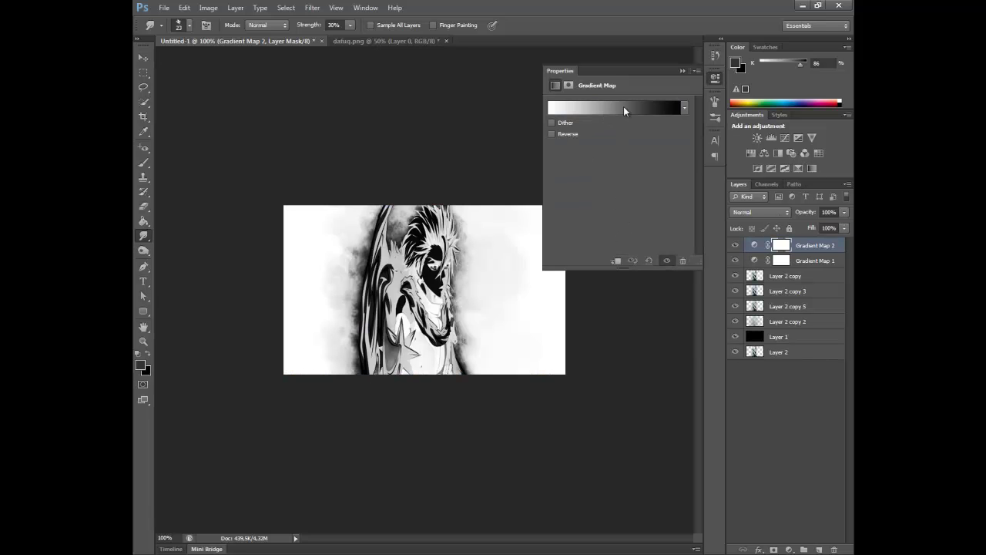
click(624, 108)
click(559, 121)
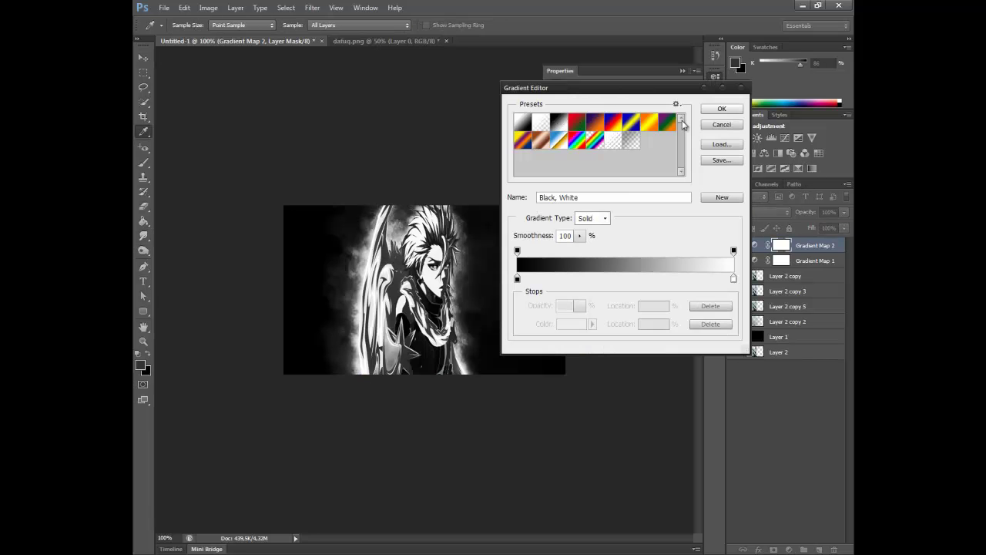
click(722, 114)
click(681, 70)
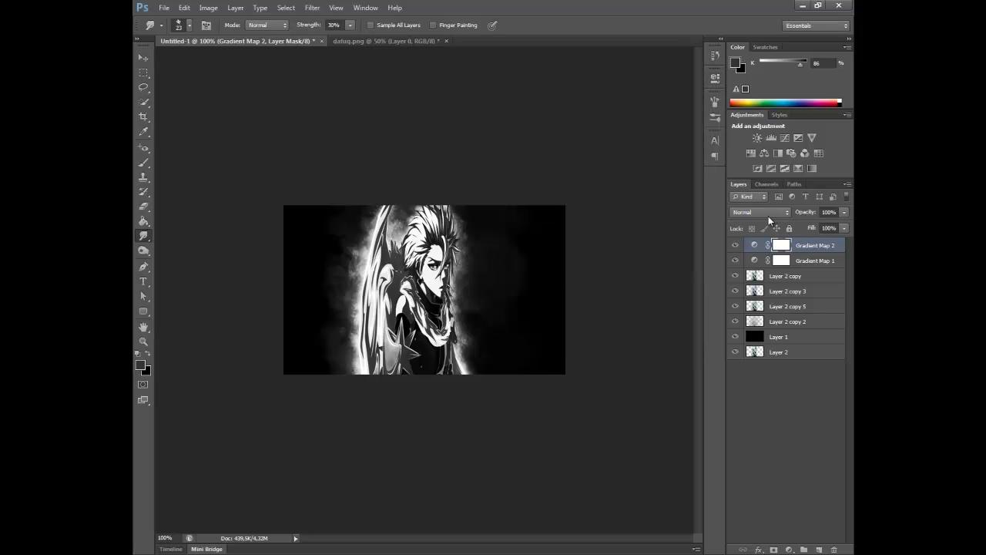
Step: Set Gradient Map 2 to 60% opacity, trying Soft Light and choosing Overlay as its blend mode
click(766, 213)
click(760, 367)
text(60)
click(749, 210)
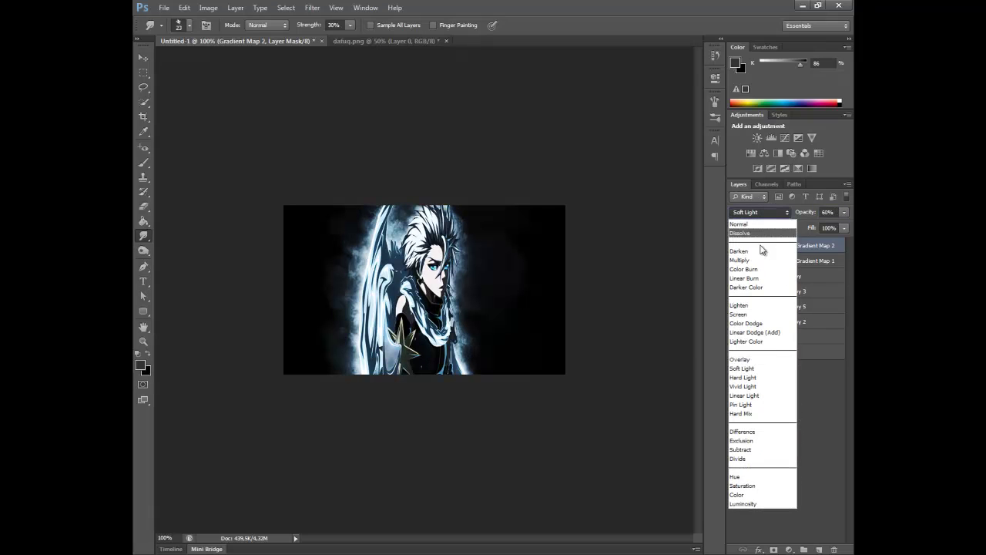
click(766, 362)
Step: Move Gradient Map 1 above Gradient Map 2 and set its blend mode to Soft Light
drag(801, 268, 795, 240)
click(760, 213)
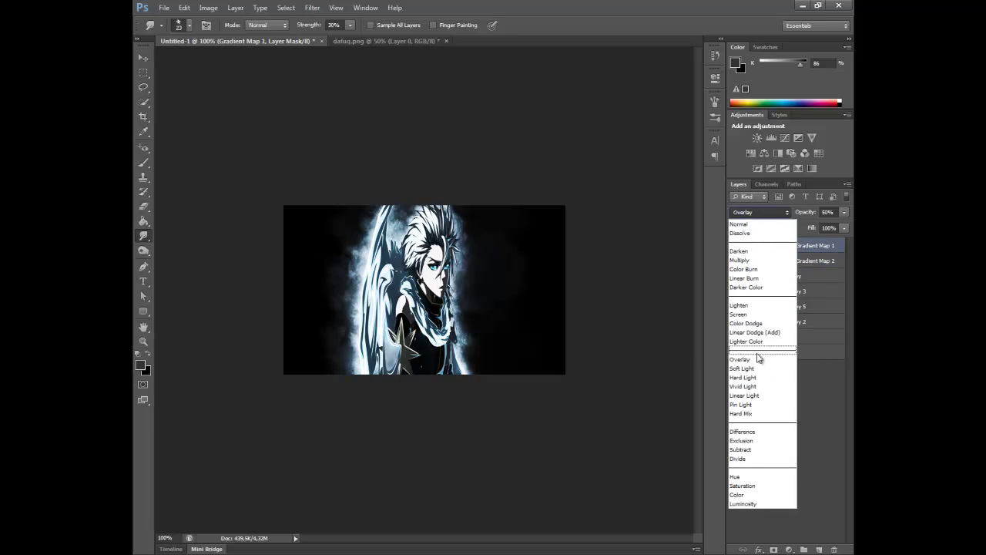
click(758, 370)
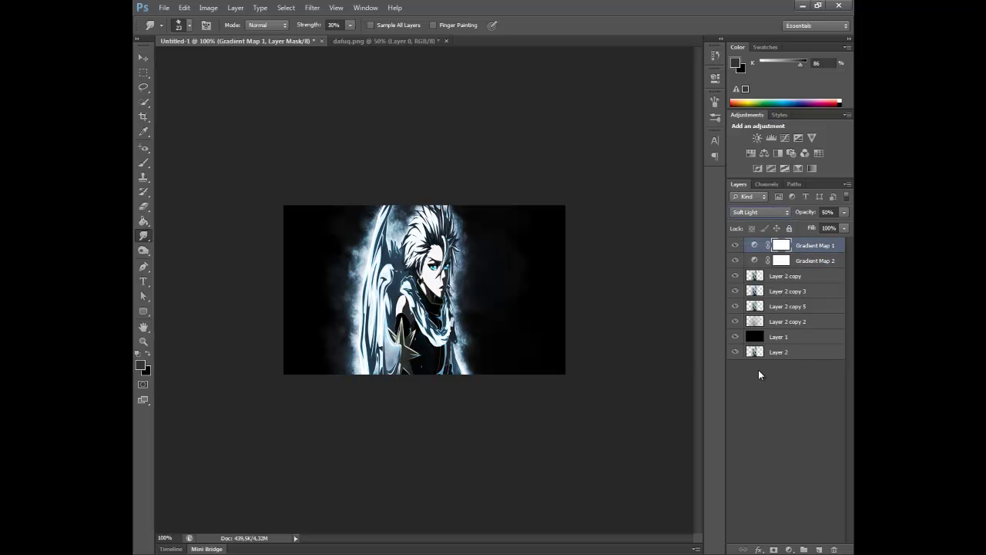
Step: Readjust the blend mode of Gradient Map 2 and toggle Gradient Map 1's visibility to compare the toning
click(784, 264)
click(760, 212)
click(797, 257)
click(798, 246)
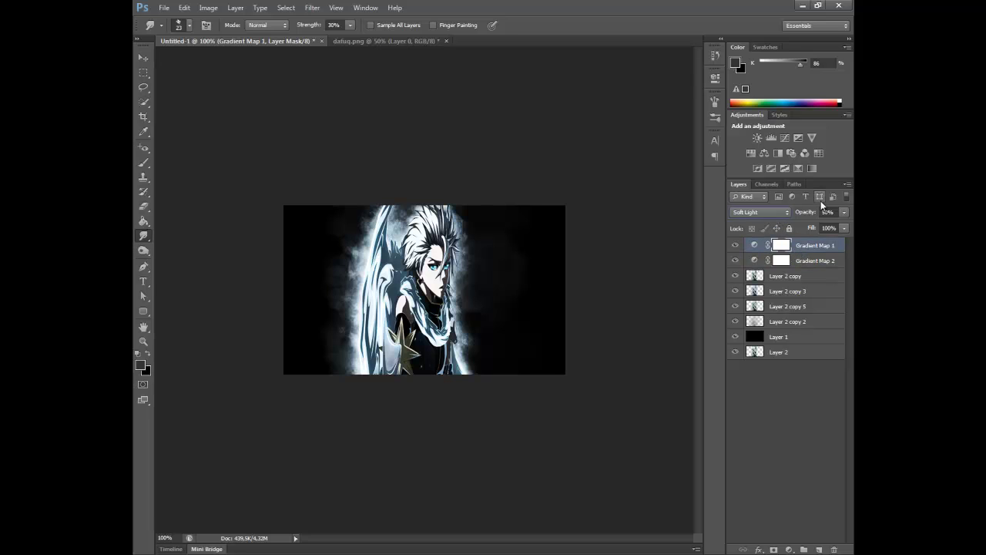
click(736, 245)
click(736, 245)
click(736, 245)
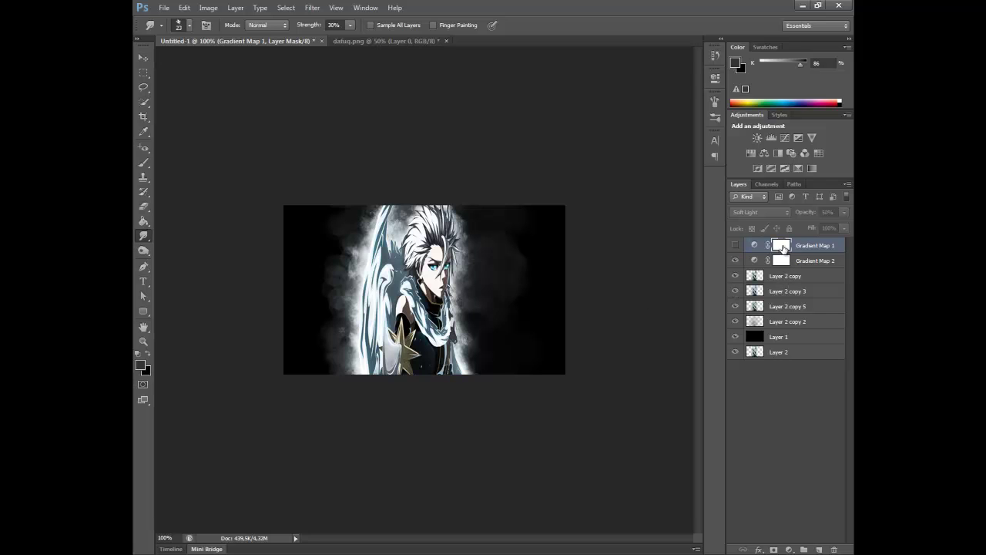
click(735, 246)
Step: Create a new layer above the gradient maps and ready the Brush tool with white as the foreground colour
key(ctrl+shift+n)
key(Return)
key(x)
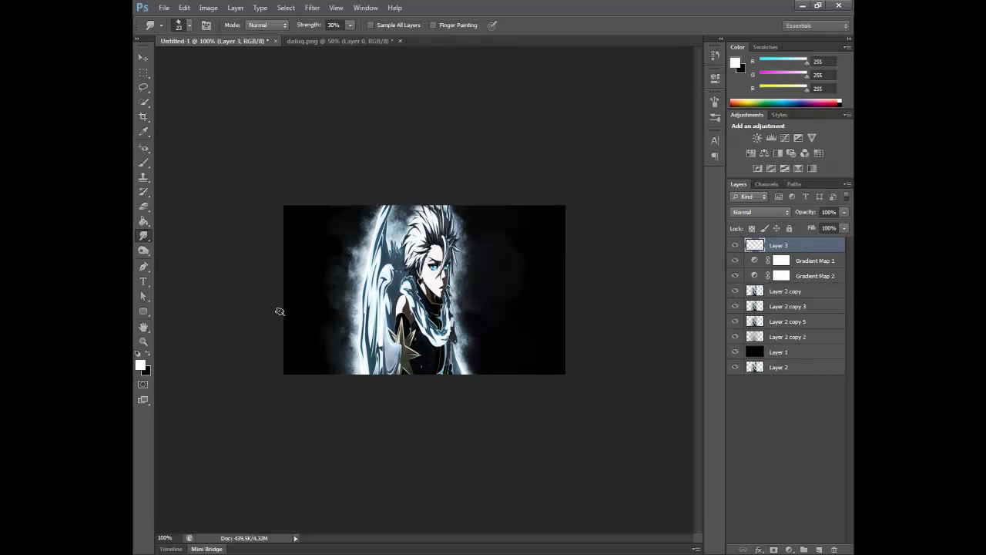
click(144, 163)
Step: Try a soft 30 px white brush stroke down the character between the wing and the hair
click(184, 24)
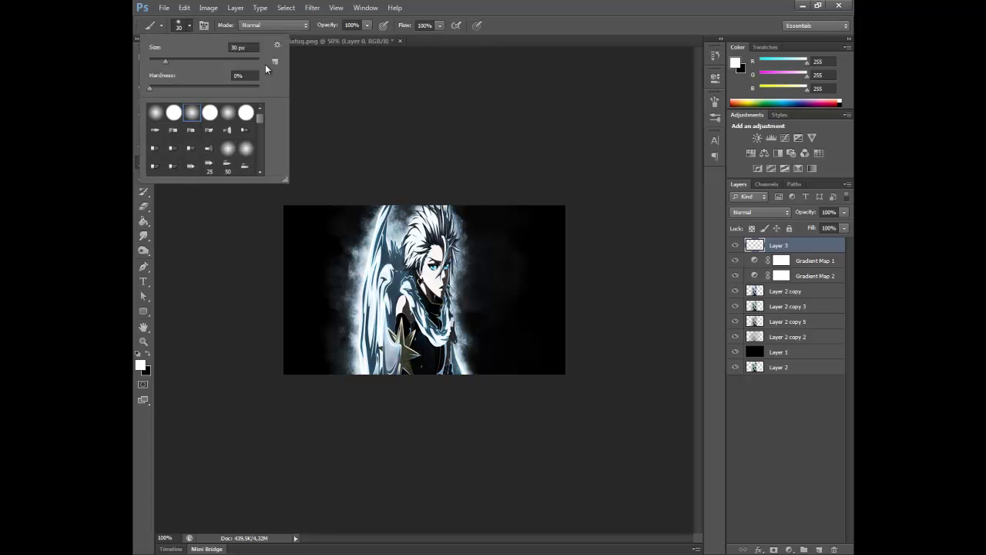
click(407, 208)
mouse_move(407, 208)
mouse_down()
mouse_move(410, 237)
mouse_move(442, 194)
mouse_move(406, 303)
mouse_up()
key(ctrl+z)
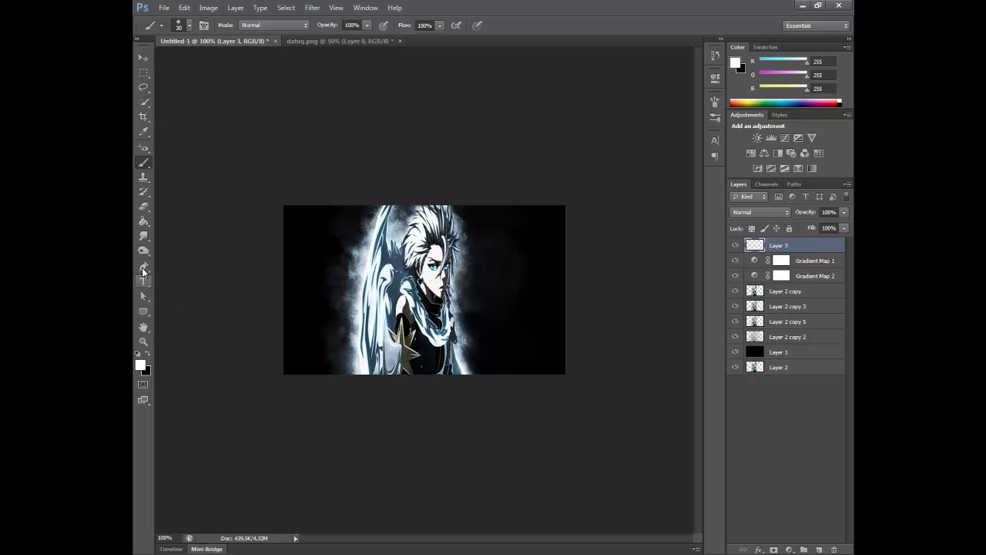
Step: Set the brush size to 20 px and Layer 3's blend mode to Linear Dodge (Add)
click(190, 25)
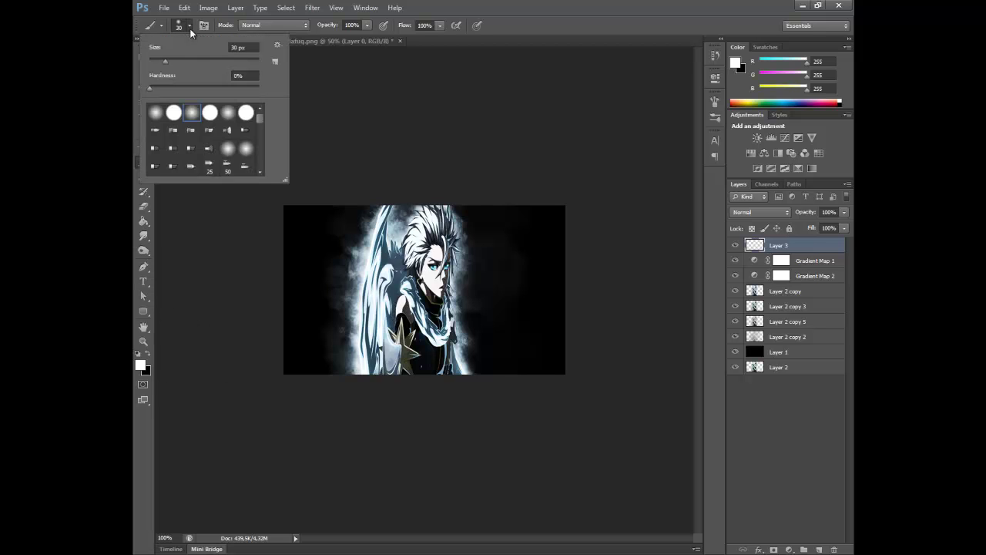
click(243, 48)
text(20)
key(Return)
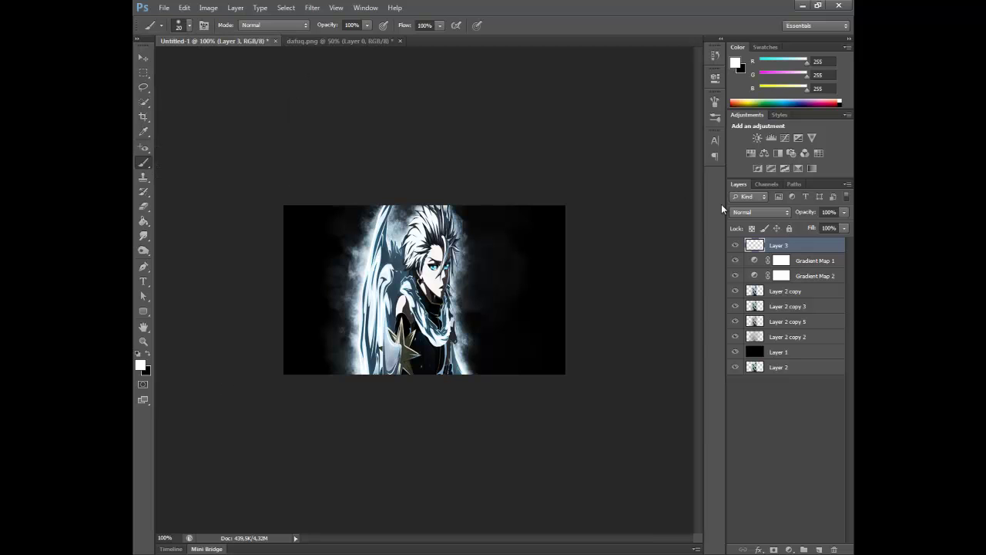
click(761, 212)
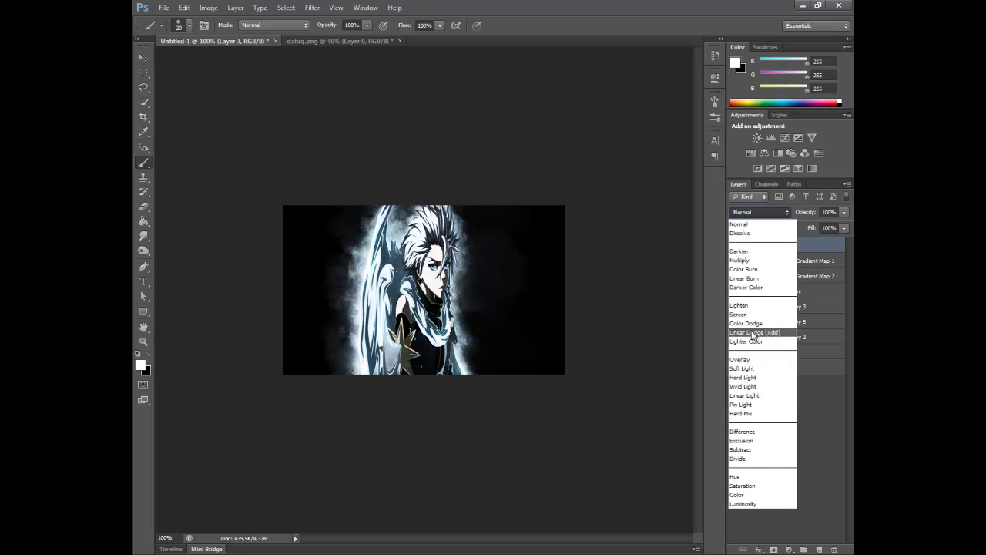
click(754, 332)
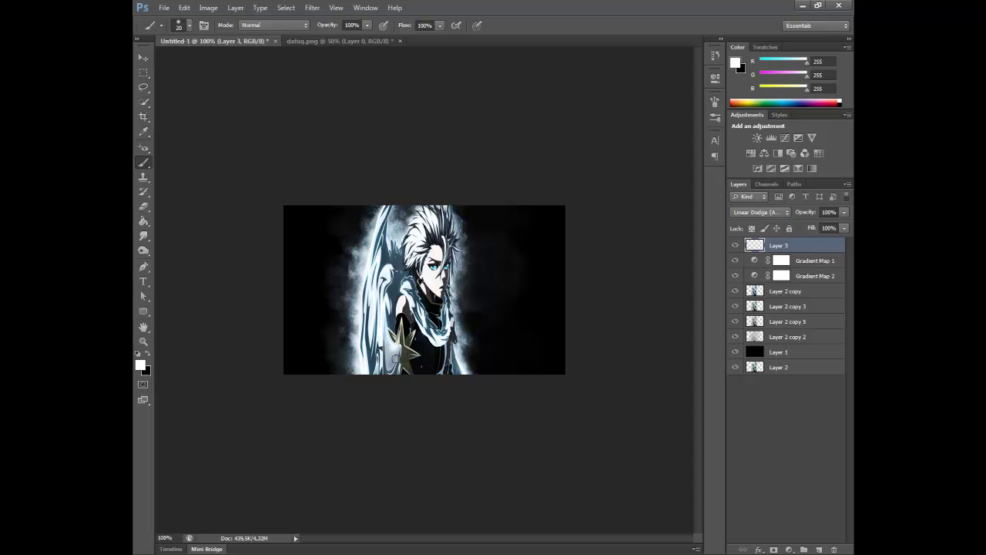
Step: Try white glow strokes over the gold star and beside the wing on Layer 3, and undo them
click(189, 26)
click(474, 158)
drag(392, 351, 401, 348)
mouse_move(351, 290)
mouse_down()
mouse_move(343, 314)
mouse_move(336, 291)
mouse_up()
key(ctrl+z)
click(767, 211)
click(766, 210)
click(189, 26)
click(189, 26)
Step: Set the foreground colour to bright blue, RGB 32, 159, 218
click(140, 365)
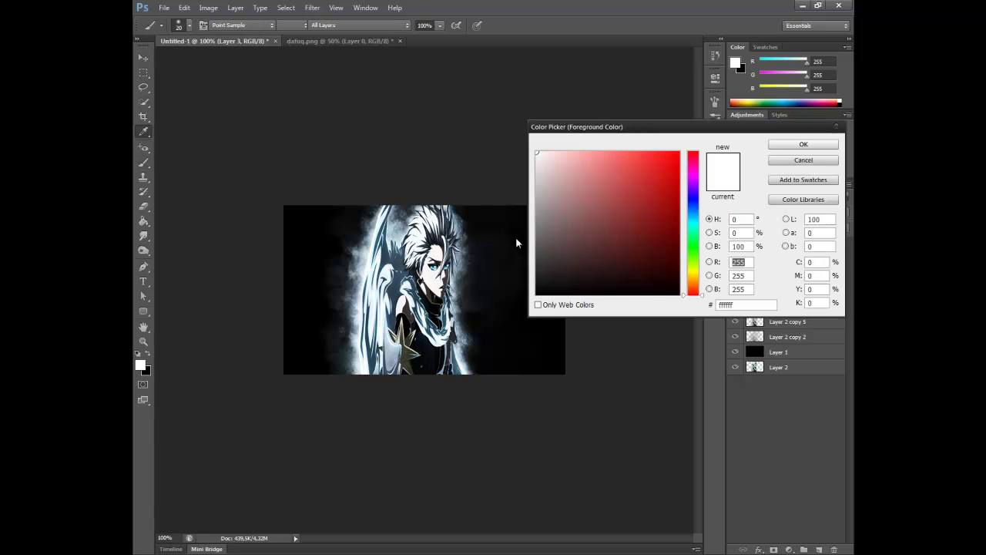
click(691, 228)
click(668, 211)
click(691, 215)
click(658, 171)
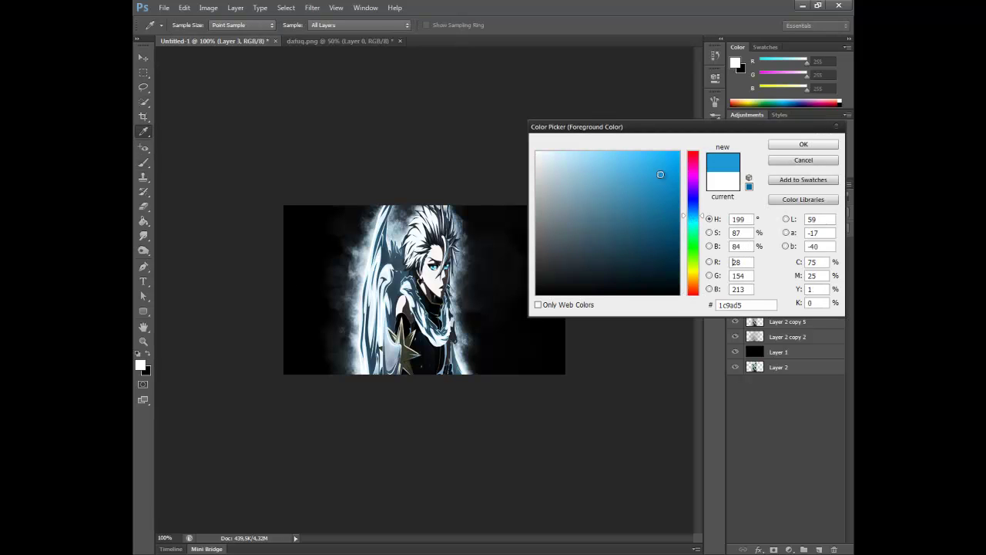
click(804, 145)
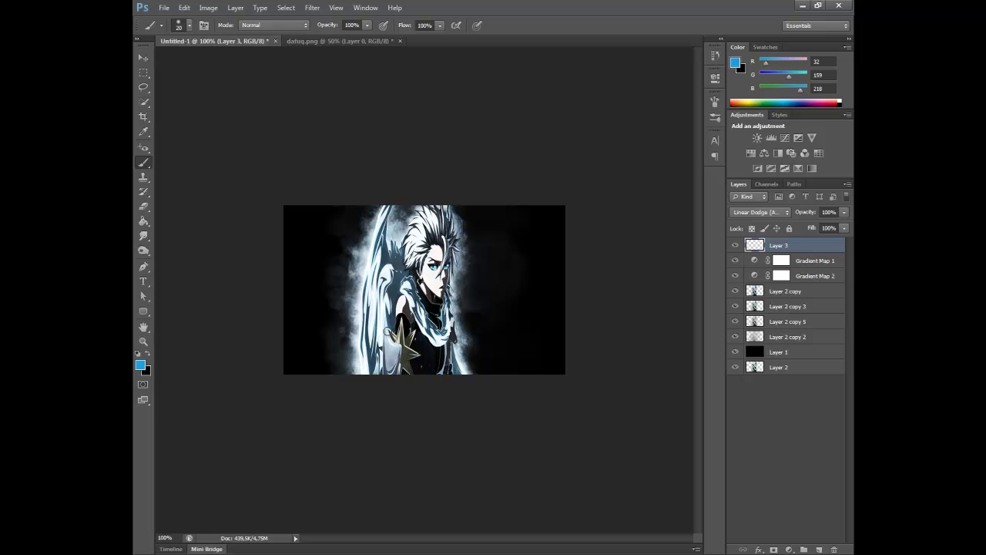
Step: Try Layer 3 at 60% opacity with blue strokes from the lower wing up to the face, and undo the painting
click(829, 212)
mouse_move(388, 362)
mouse_down()
mouse_move(381, 296)
mouse_move(453, 282)
mouse_up()
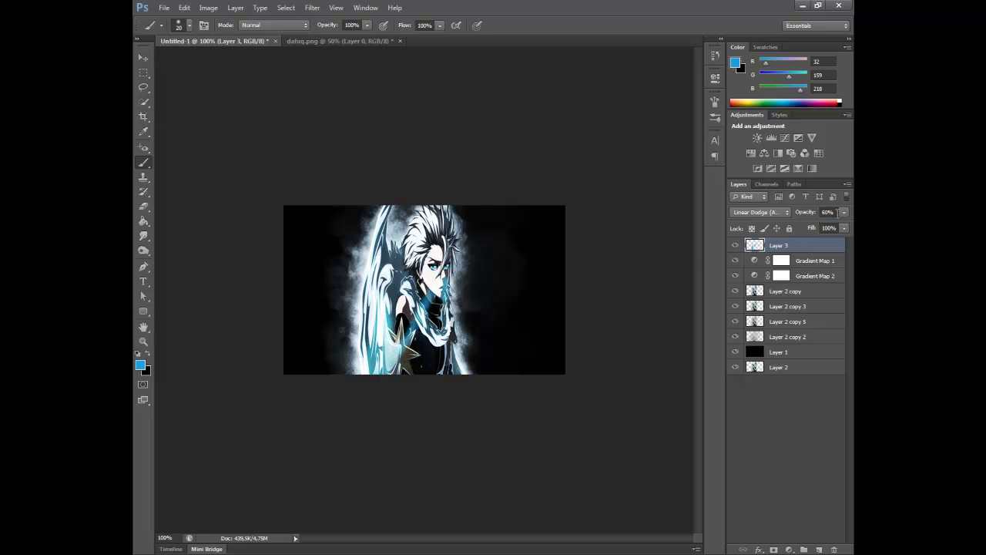
key(ctrl+z)
Step: Return Layer 3 to 100% opacity, try a blue stroke from the face to the upper wing, and undo it
click(829, 212)
text(100)
key(Return)
mouse_move(427, 265)
mouse_down()
mouse_move(402, 370)
mouse_move(389, 216)
mouse_up()
key(ctrl+z)
click(829, 211)
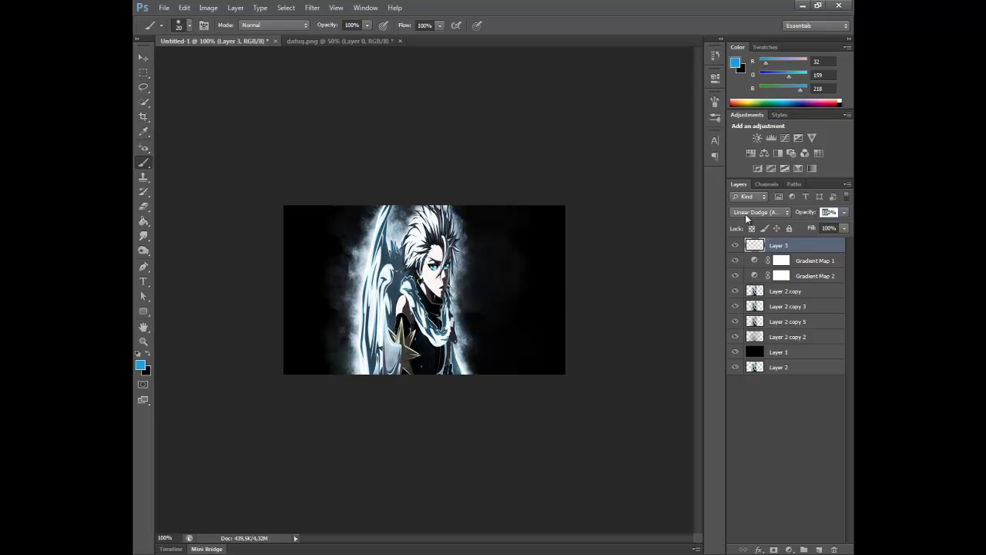
Step: Set Layer 3 to 30% opacity, try a blue stroke across the bottom of the gold star, and undo it
key(Return)
mouse_move(426, 348)
mouse_down()
mouse_move(384, 341)
mouse_move(396, 345)
mouse_up()
key(ctrl+z)
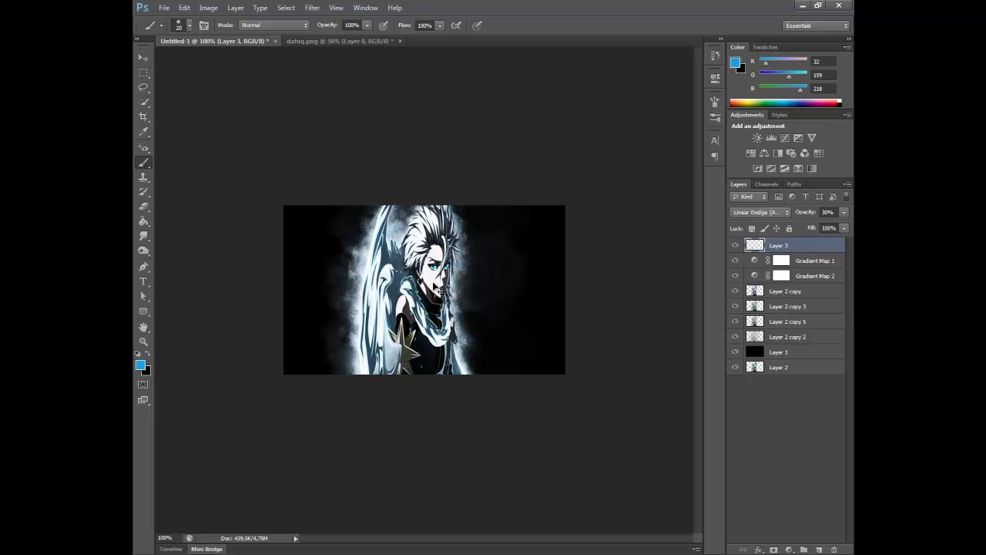
key(ctrl+plus)
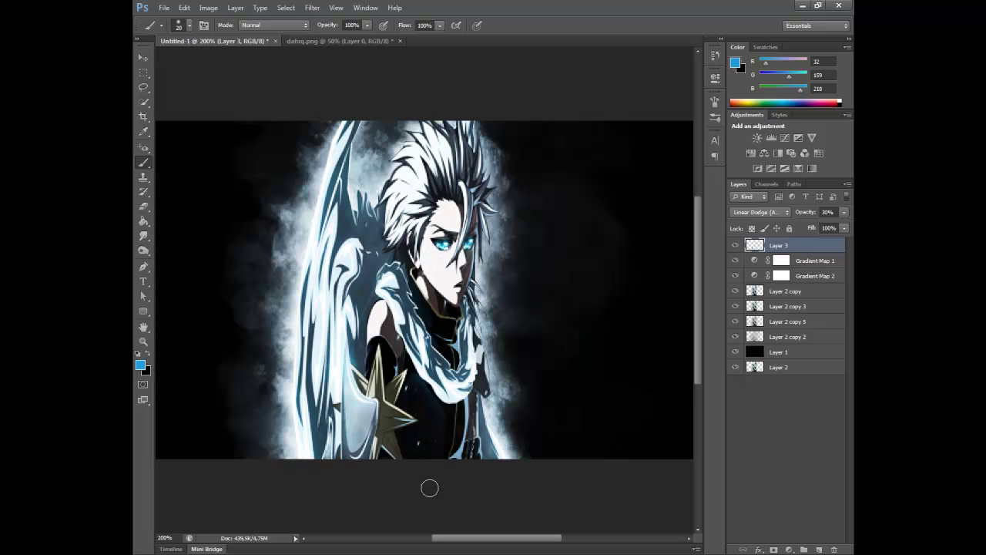
key(ctrl+minus)
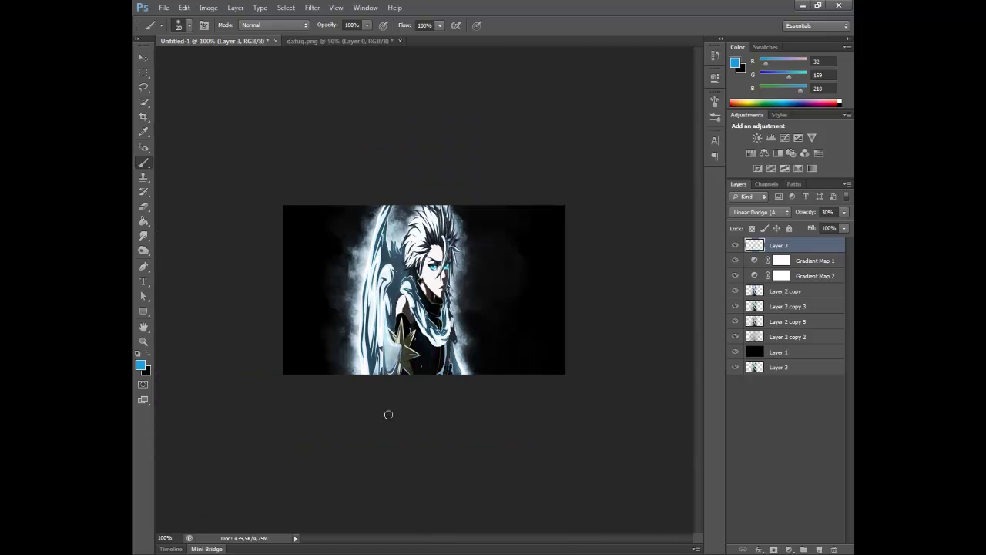
Step: Add a Gradient Map adjustment above Layer 3 using the Violet, Orange preset
click(799, 168)
click(634, 115)
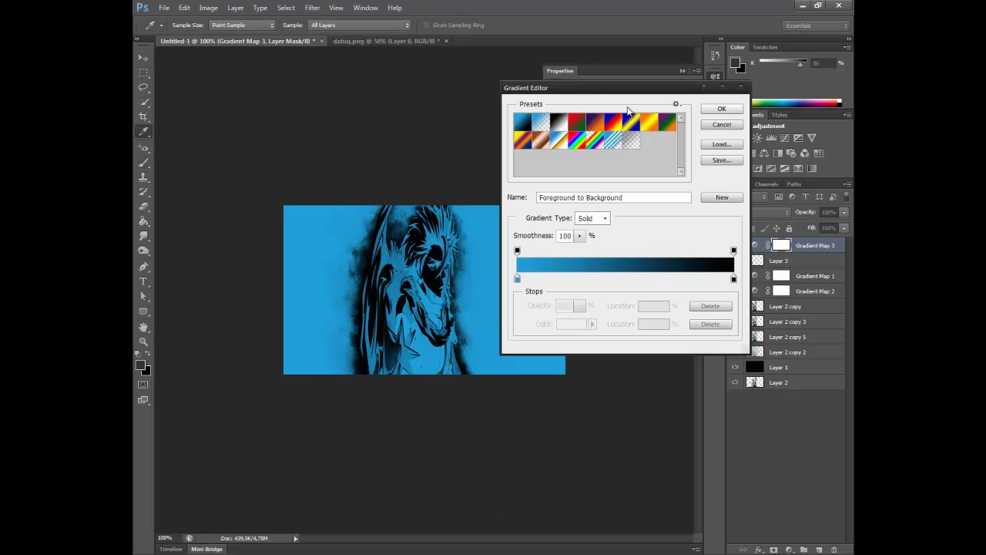
click(598, 127)
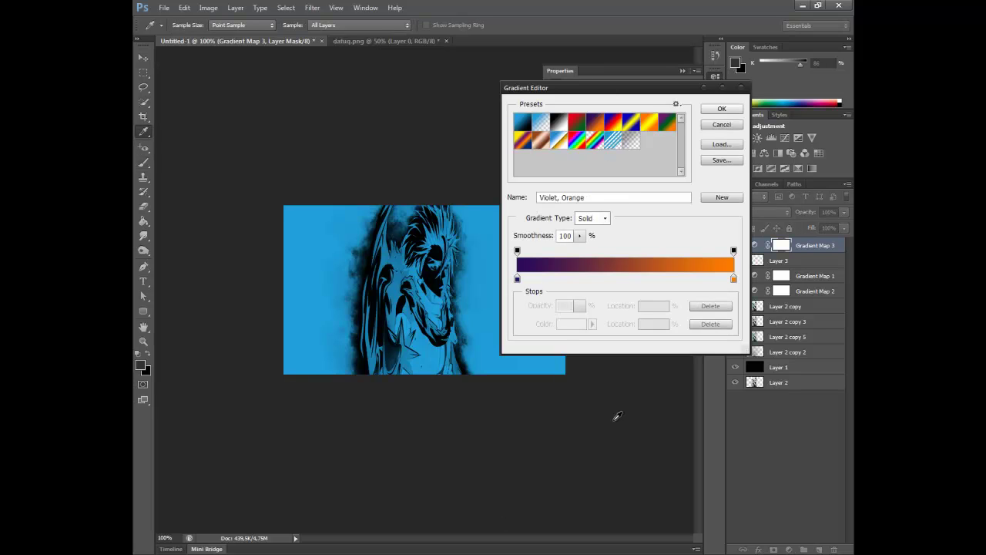
click(615, 127)
click(595, 124)
click(612, 124)
click(591, 125)
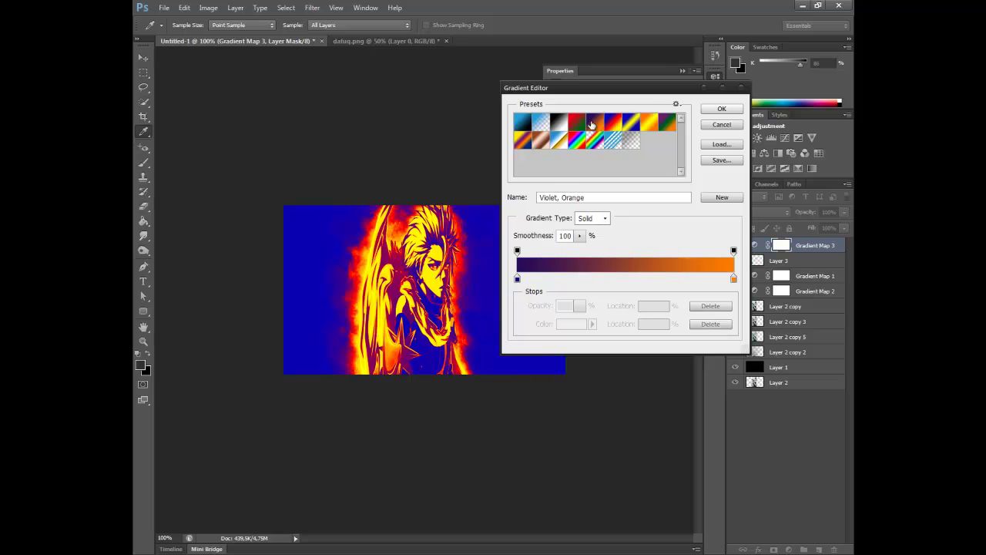
click(723, 109)
click(614, 112)
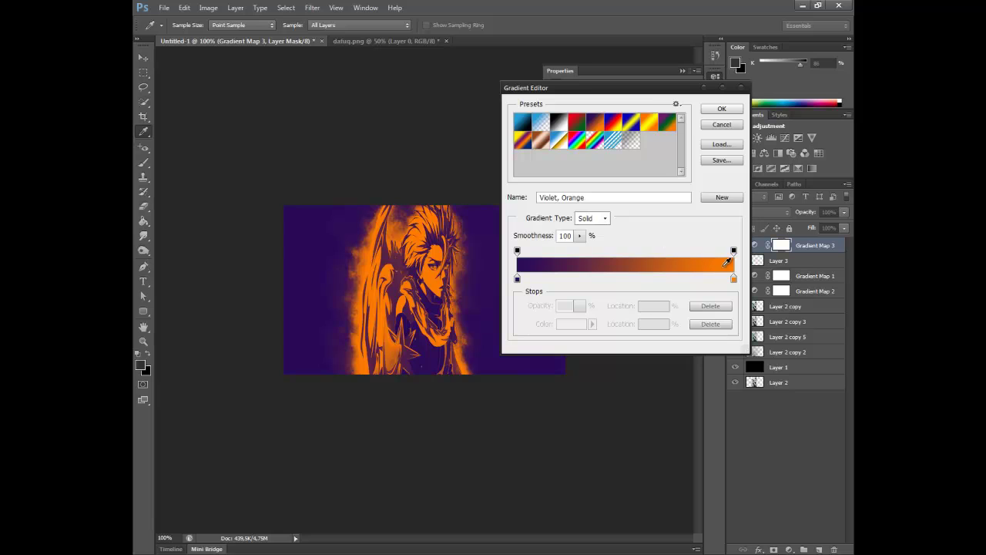
click(716, 108)
key(b)
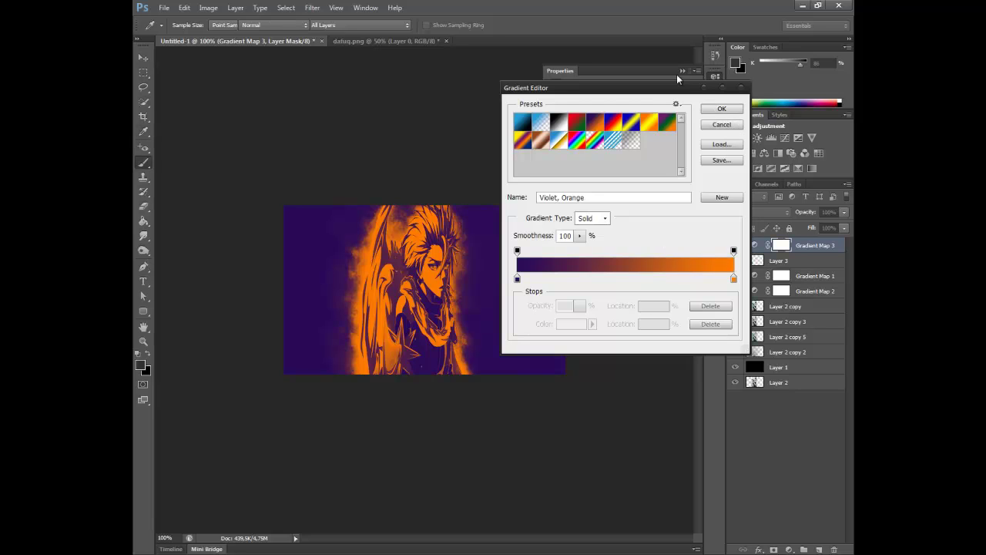
click(682, 70)
Step: Set the new gradient map to Soft Light at 60% opacity and compare the image with and without it
click(766, 213)
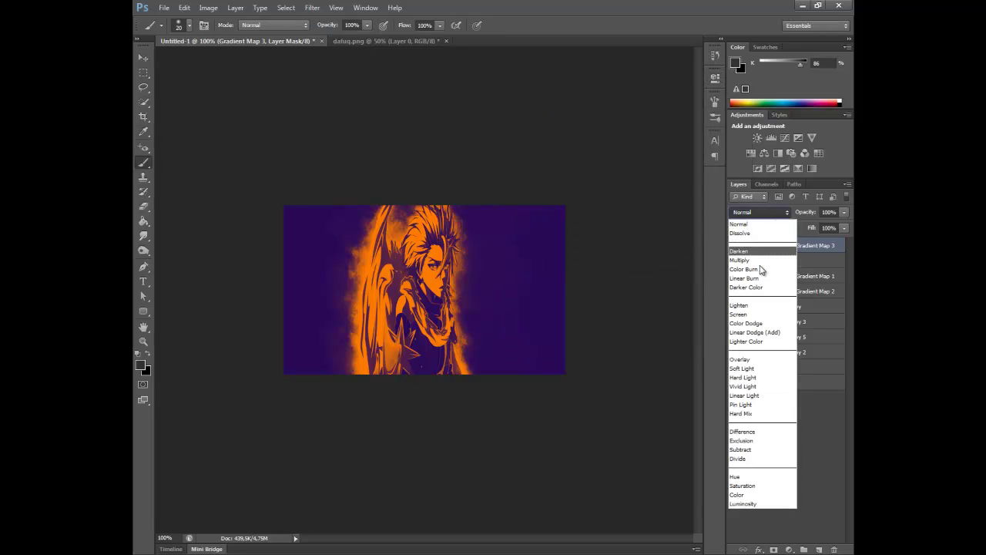
click(742, 370)
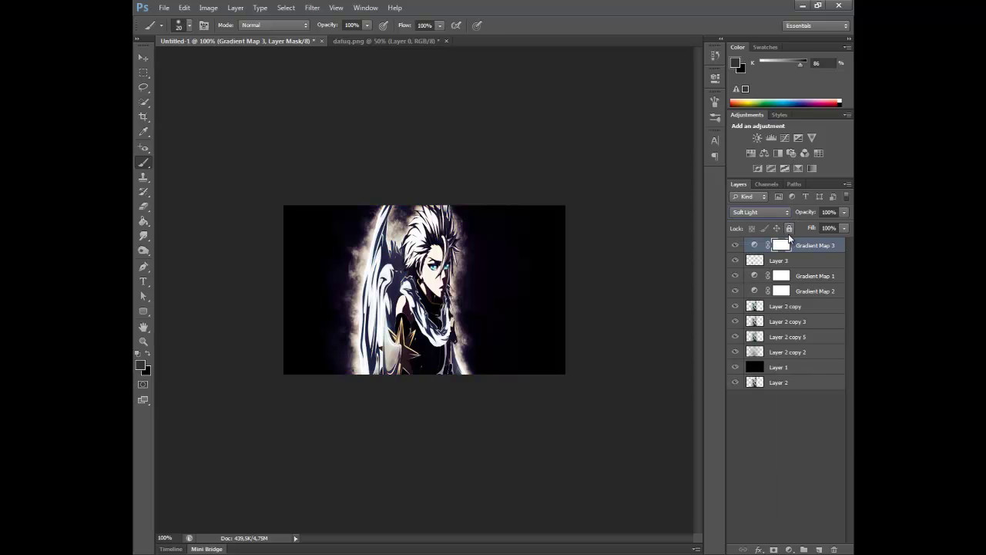
text(60)
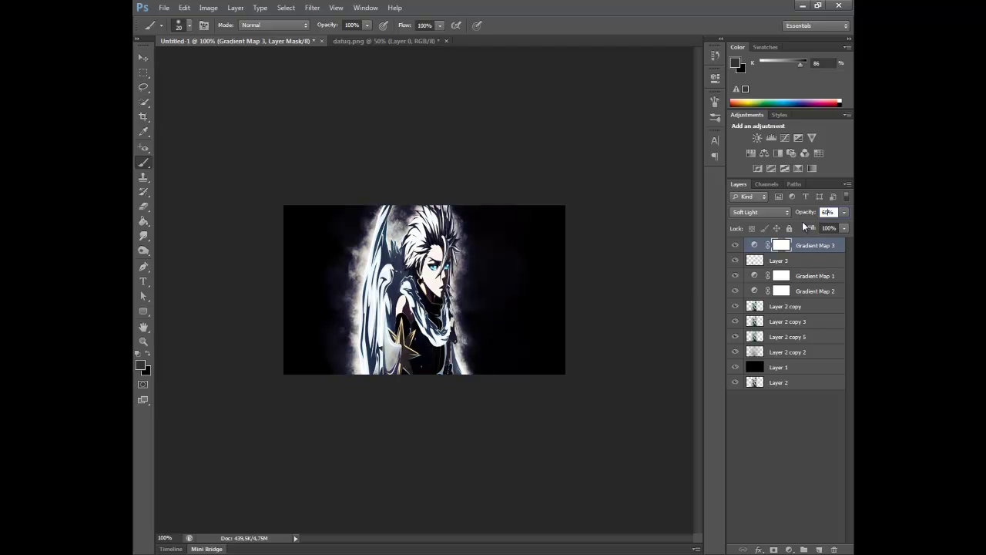
click(736, 246)
click(735, 245)
Step: Add a Photo Filter adjustment on top with the Blue filter and switch it to the custom colour option
click(791, 153)
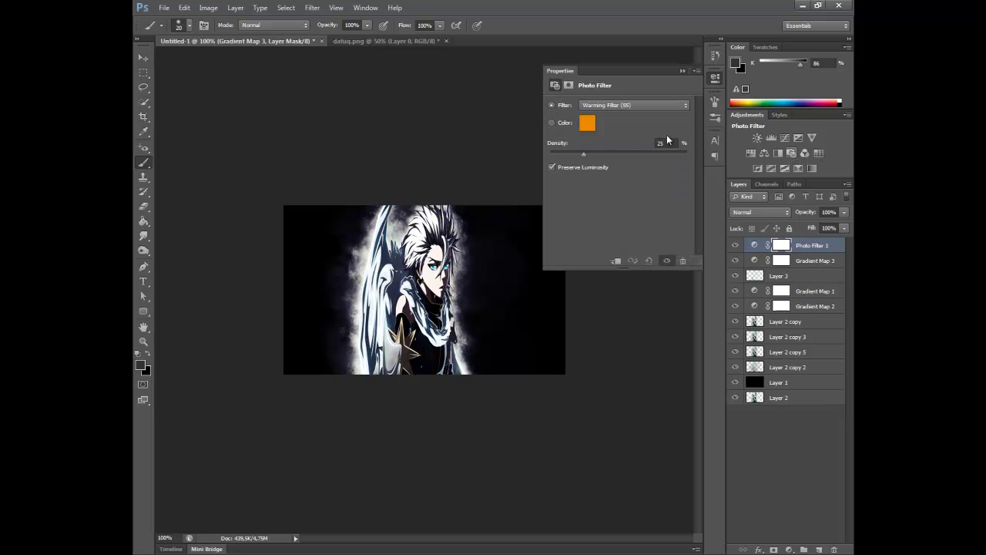
click(603, 105)
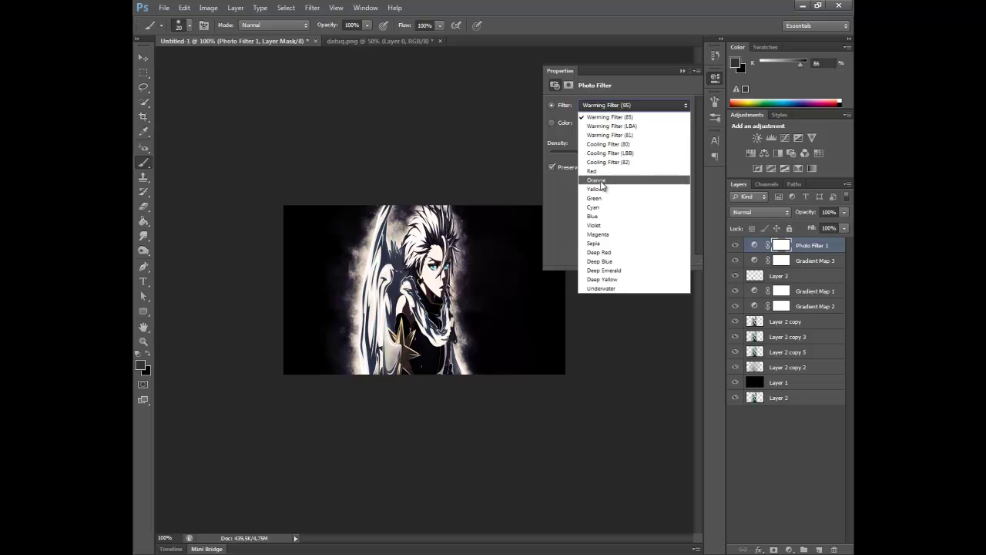
click(603, 217)
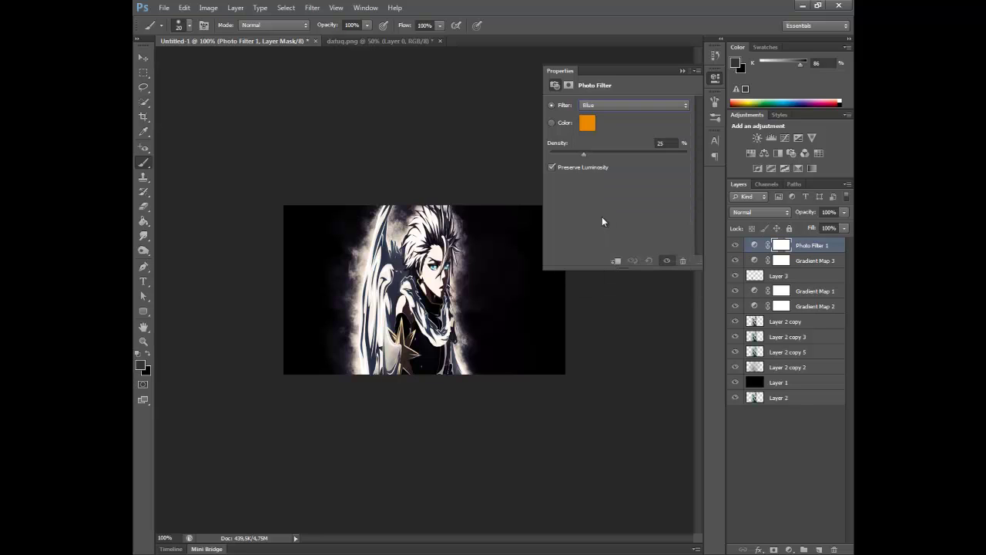
click(551, 123)
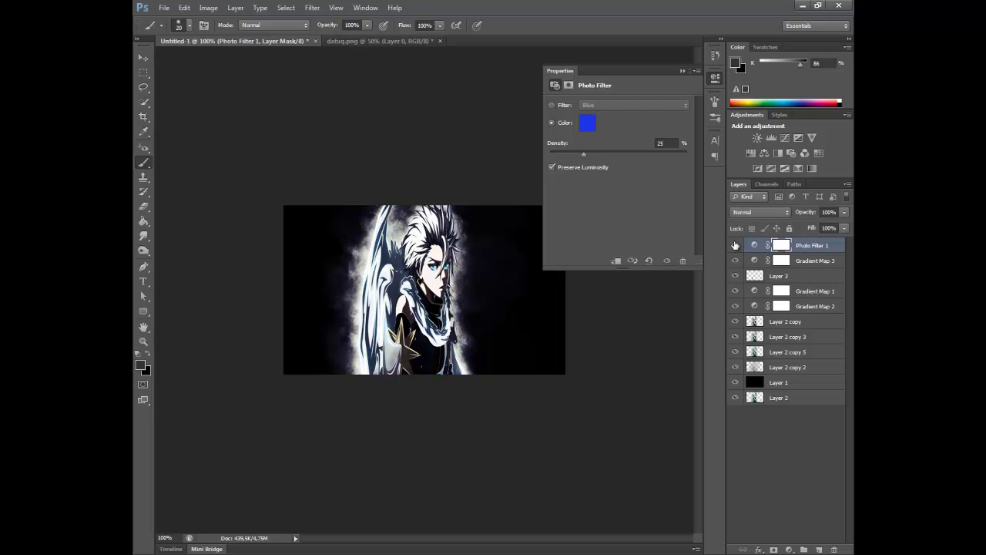
Step: Set the photo filter layer's blend mode to Luminosity and compare the image with and without it
click(745, 215)
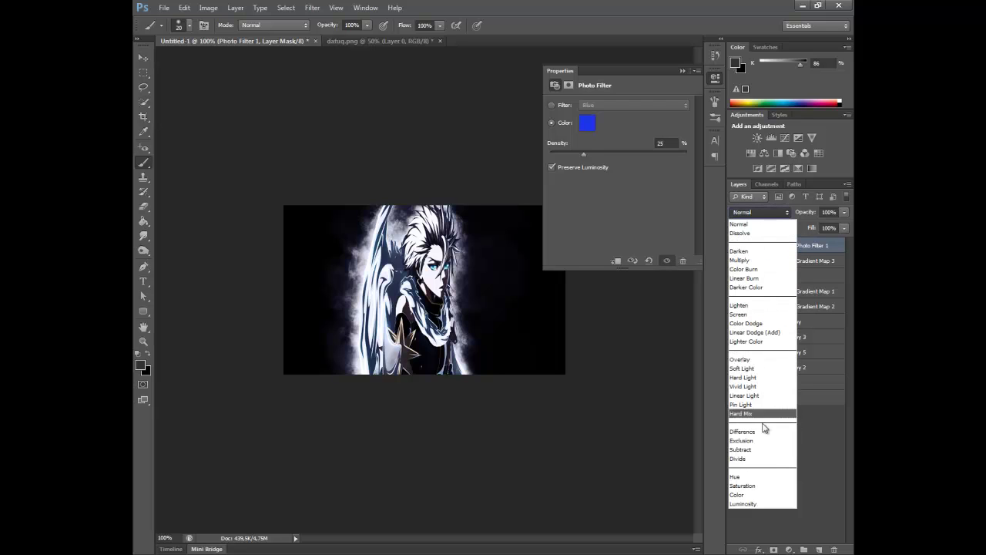
click(757, 503)
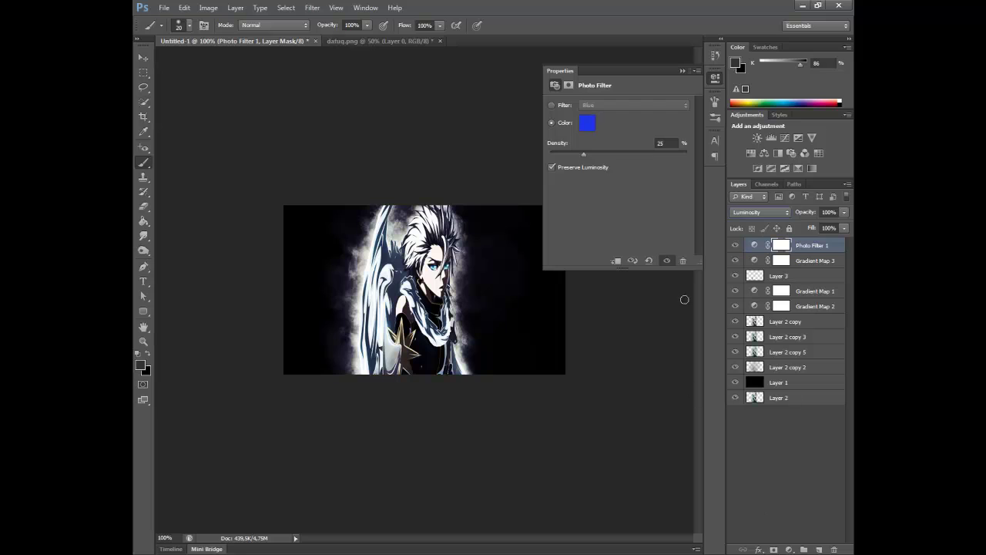
click(735, 246)
click(735, 246)
Step: Set the photo filter colour to the medium blue 1889b8
click(587, 123)
mouse_move(627, 206)
mouse_down()
mouse_move(643, 175)
mouse_move(630, 152)
mouse_move(538, 153)
mouse_up()
drag(577, 221, 736, 116)
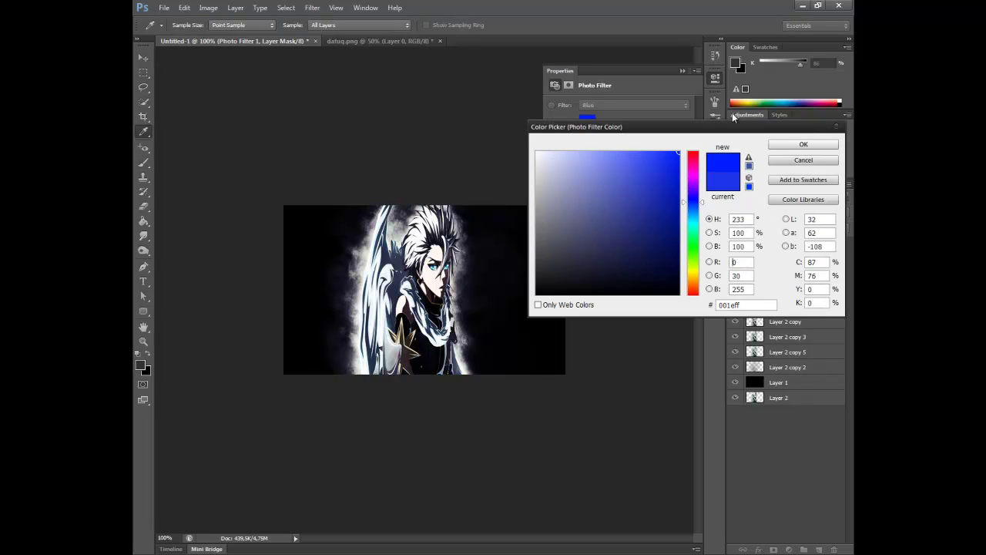
drag(652, 168, 643, 155)
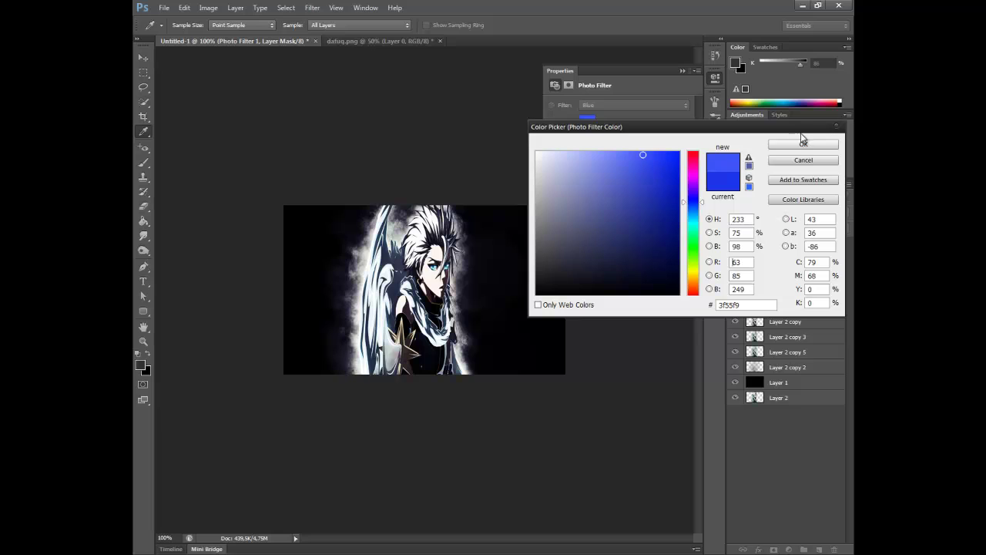
mouse_move(652, 191)
mouse_down()
mouse_move(631, 176)
mouse_move(661, 191)
mouse_up()
click(700, 216)
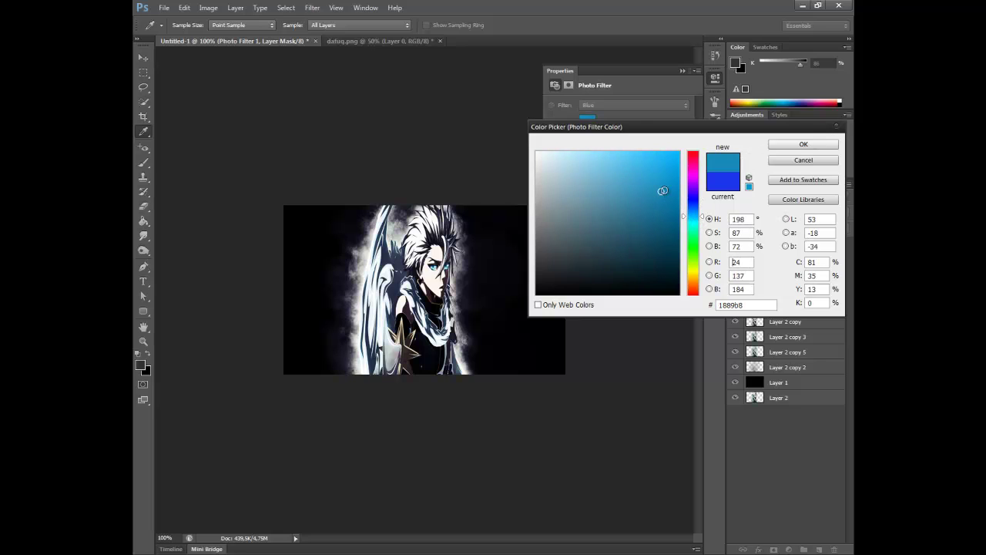
click(804, 146)
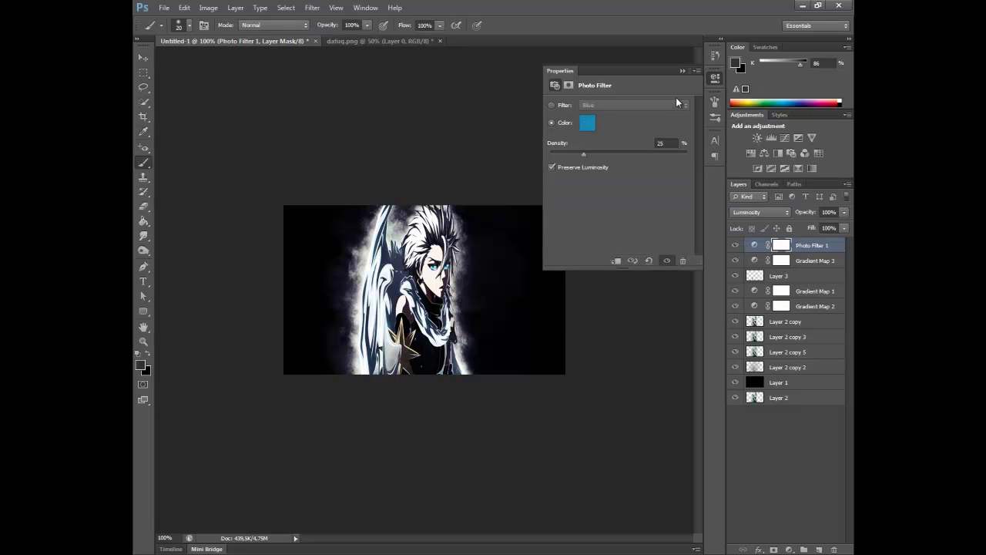
click(684, 70)
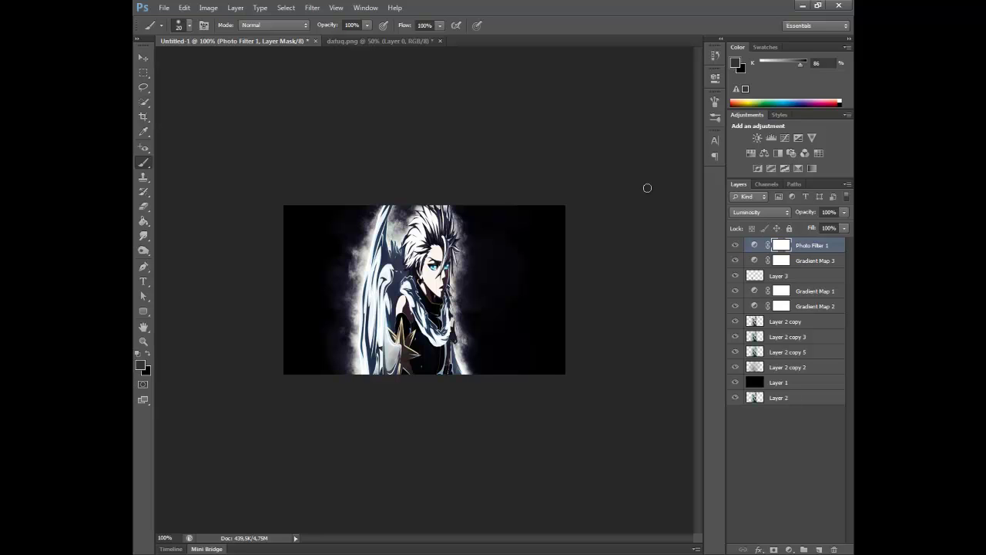
Step: Add a new layer on top and apply the merged image to it with Multiply blending at 100% opacity
key(ctrl+shift+n)
key(Return)
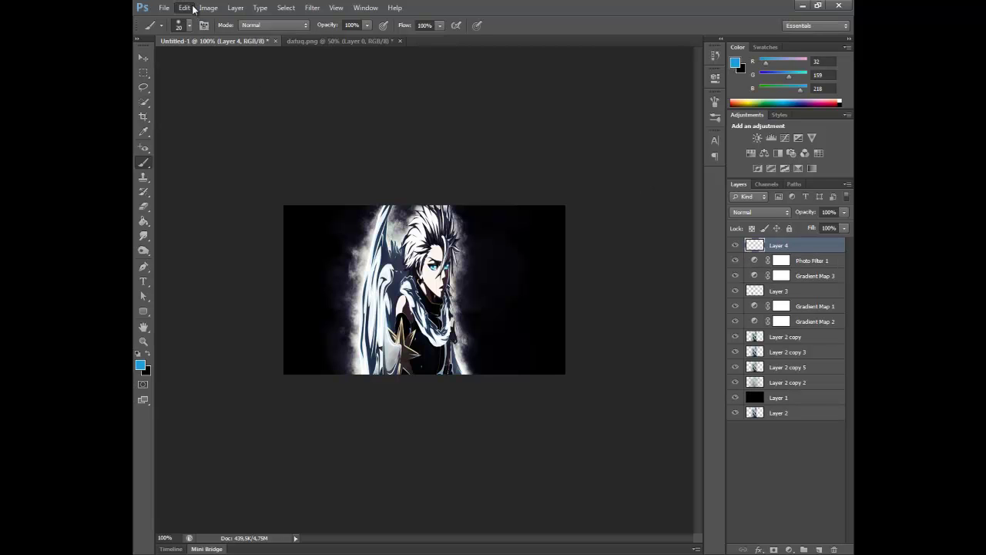
click(192, 7)
mouse_move(208, 7)
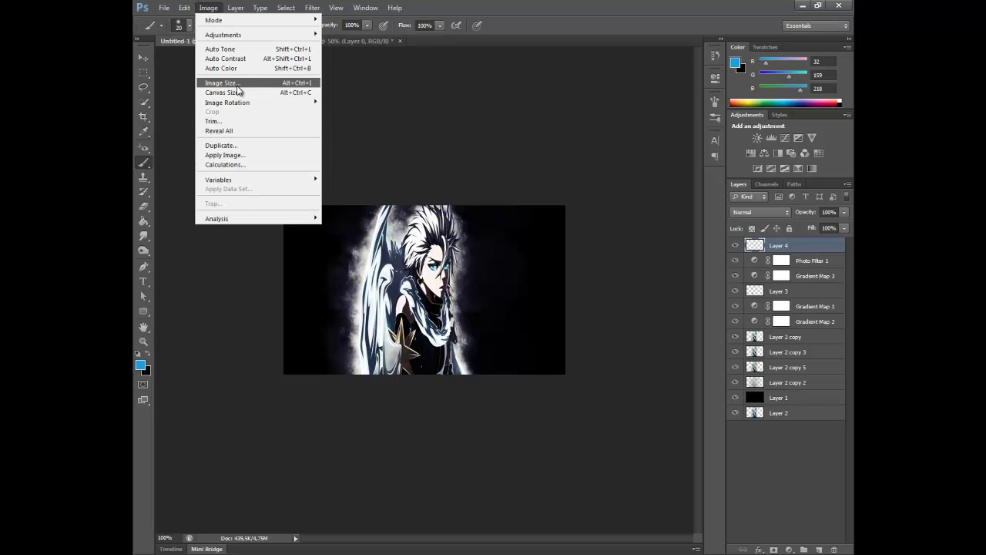
click(232, 155)
click(591, 162)
key(b)
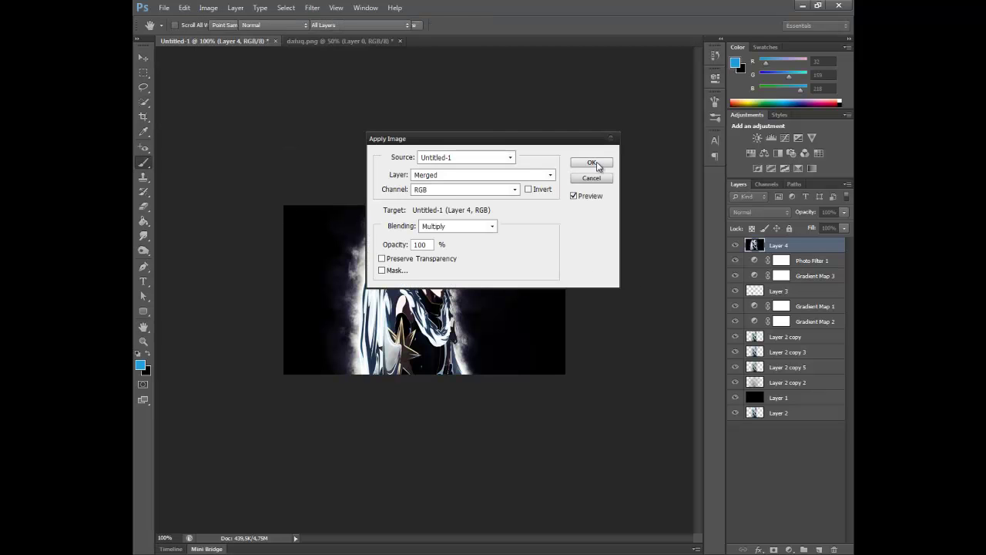
Step: Apply the Sharpen filter to the merged copy on Layer 4
click(312, 8)
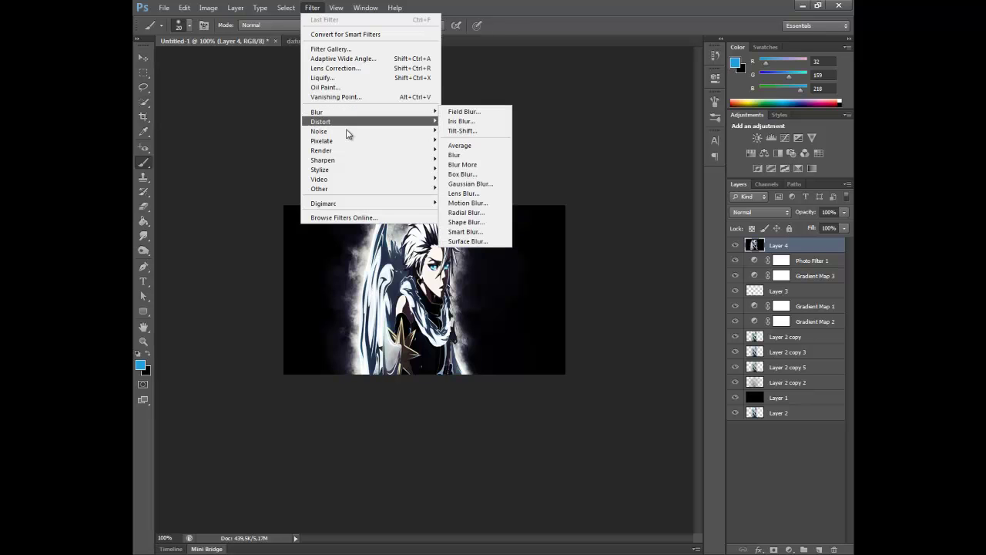
mouse_move(373, 157)
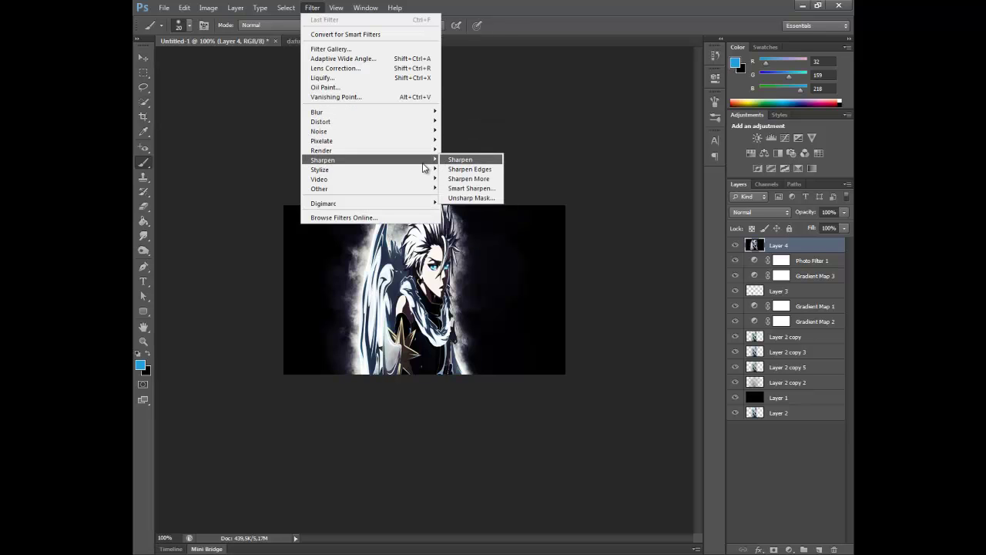
click(458, 159)
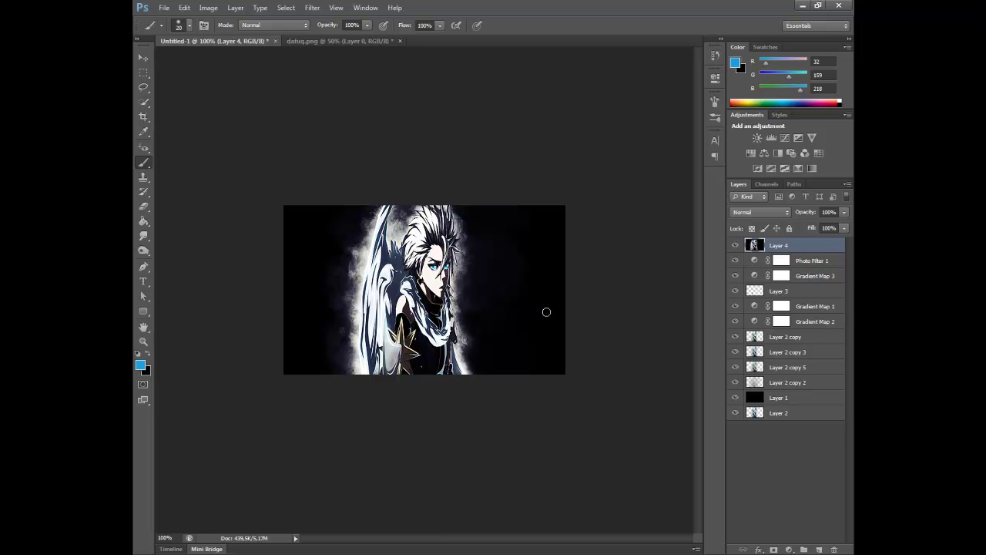
Step: Clear the character's area from Layer 4 using Layer 2's outline as the selection, and deselect
ctrl+click(755, 413)
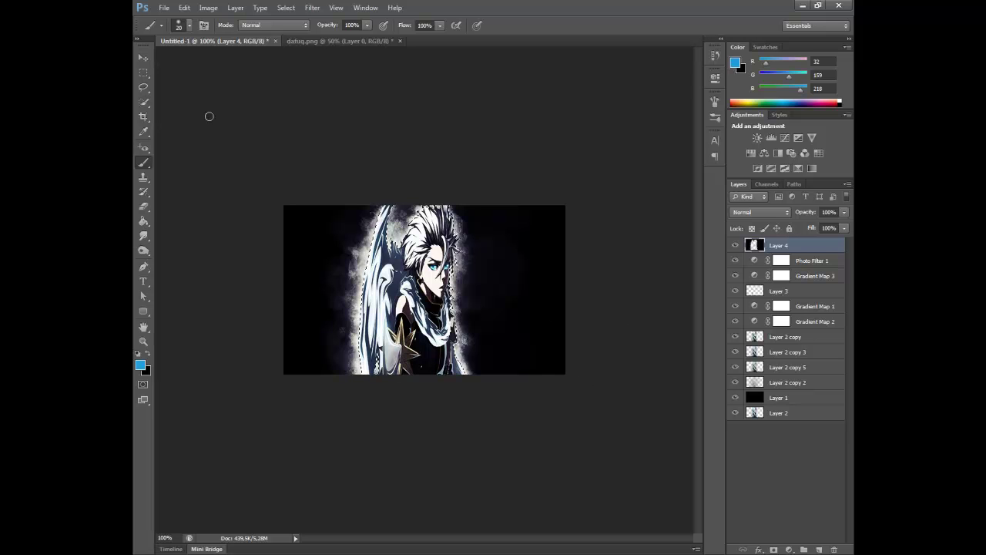
click(143, 73)
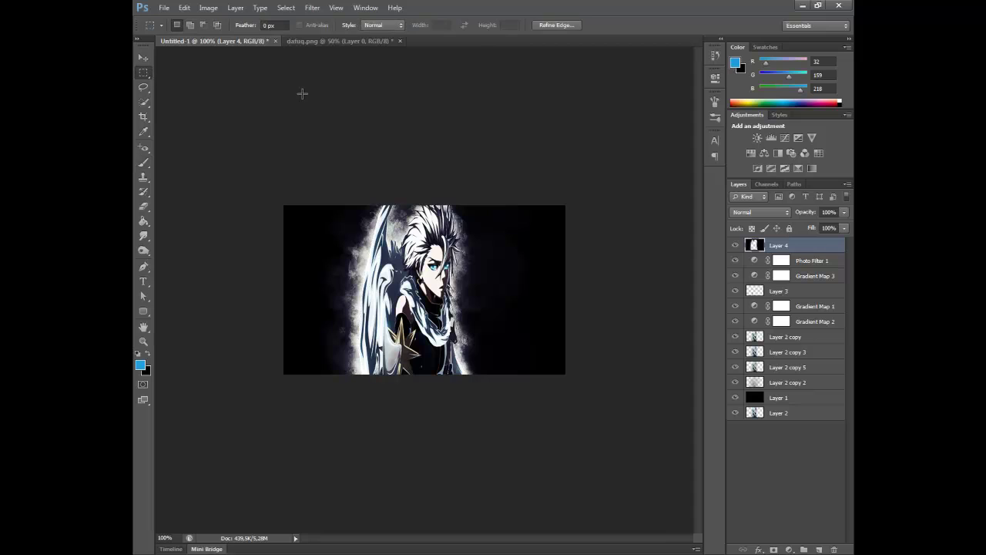
click(391, 333)
click(184, 8)
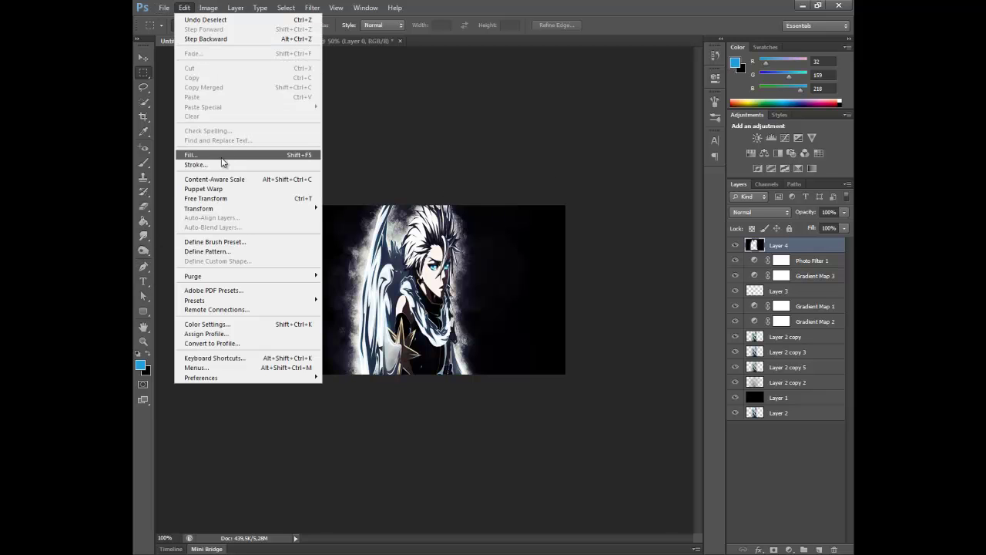
click(401, 84)
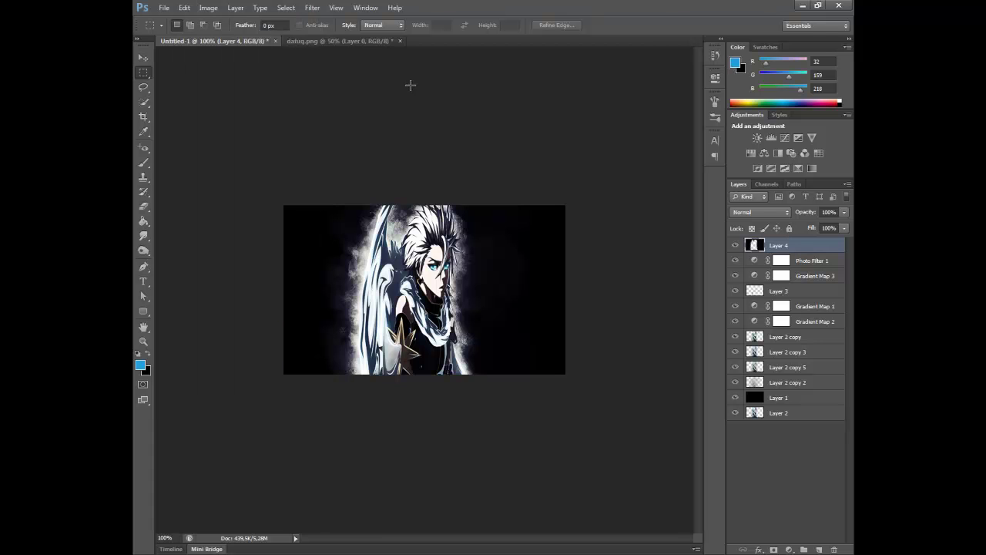
key(ctrl+shift+alt+e)
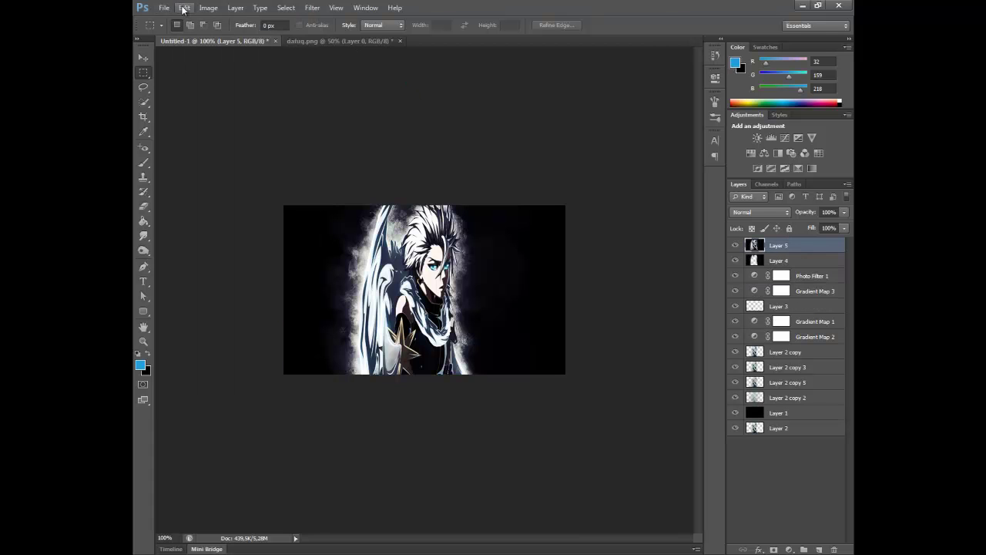
click(184, 7)
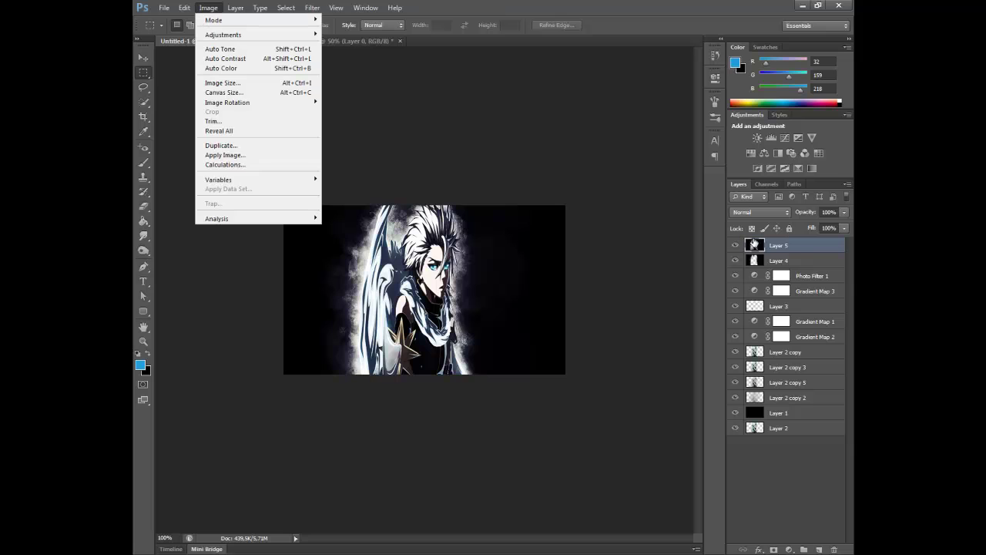
click(755, 245)
key(Delete)
Step: Add a new empty layer above Layer 4
key(ctrl+shift+n)
key(Return)
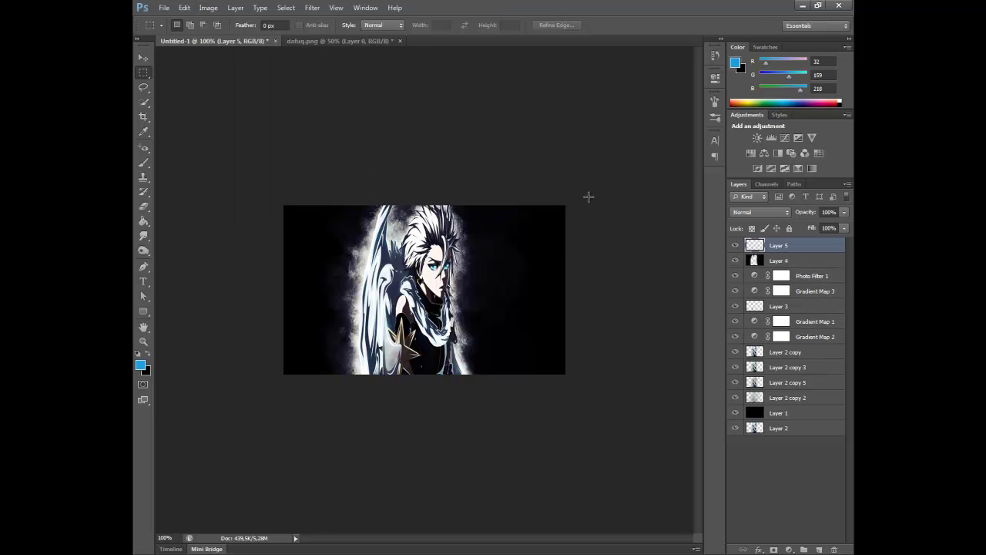
Step: Stamp all visible layers into Layer 5 and frame it with a 20 px black centered stroke at 100% opacity
key(ctrl+shift+alt+e)
click(184, 8)
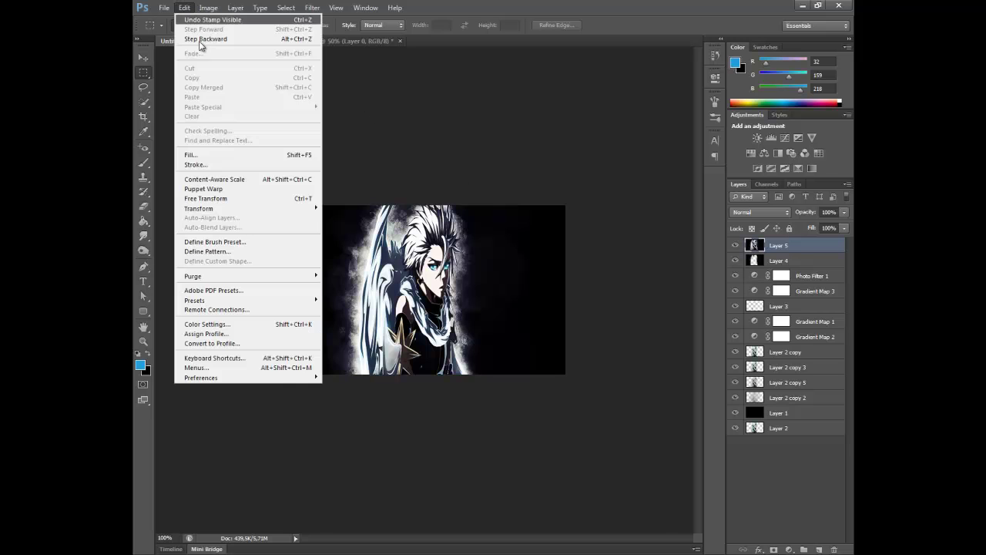
click(214, 165)
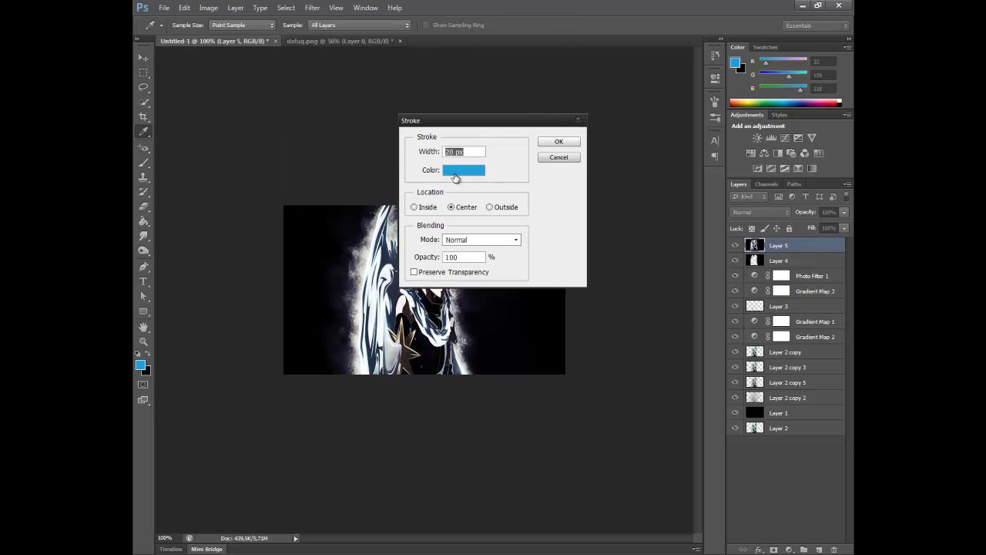
click(456, 177)
click(686, 296)
click(802, 145)
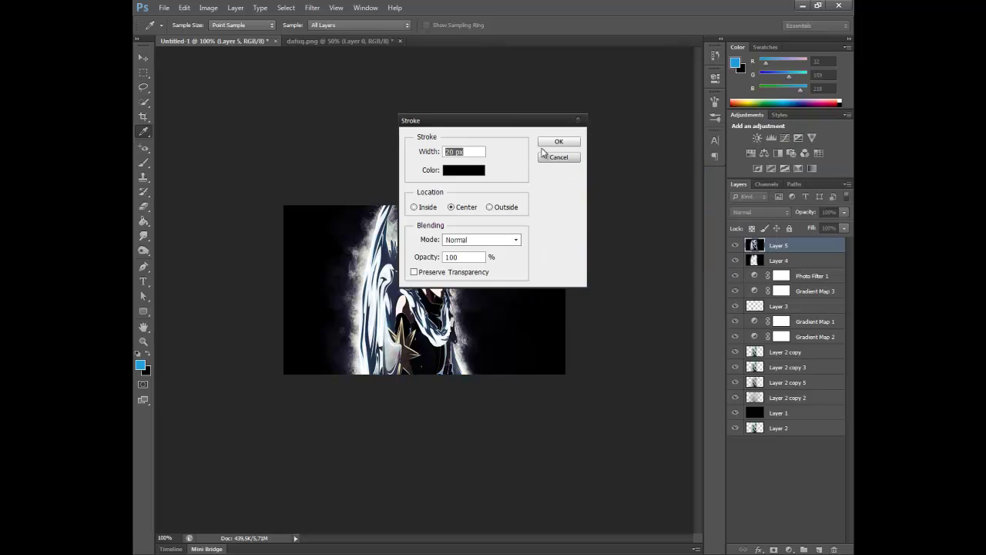
click(559, 143)
key(d)
key(m)
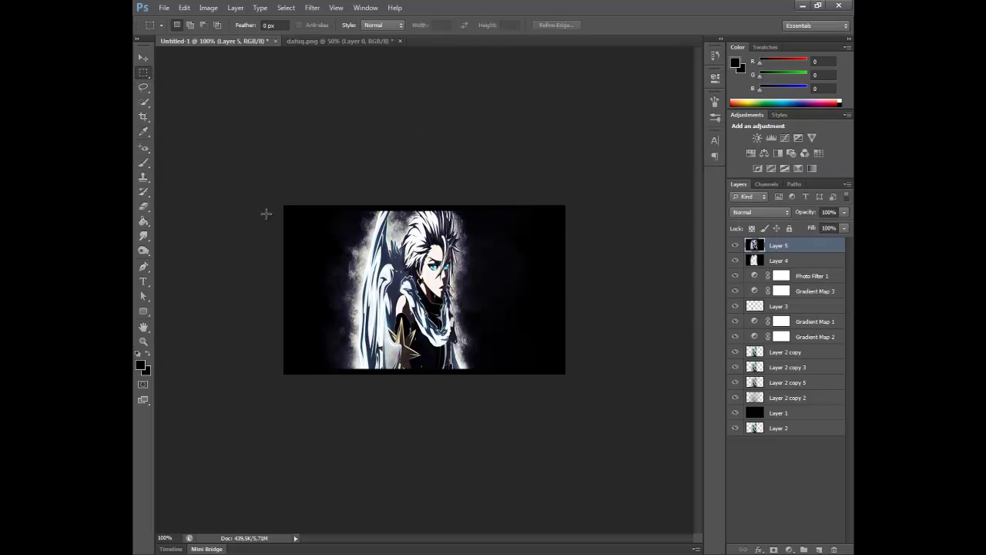
key(ctrl+alt+2)
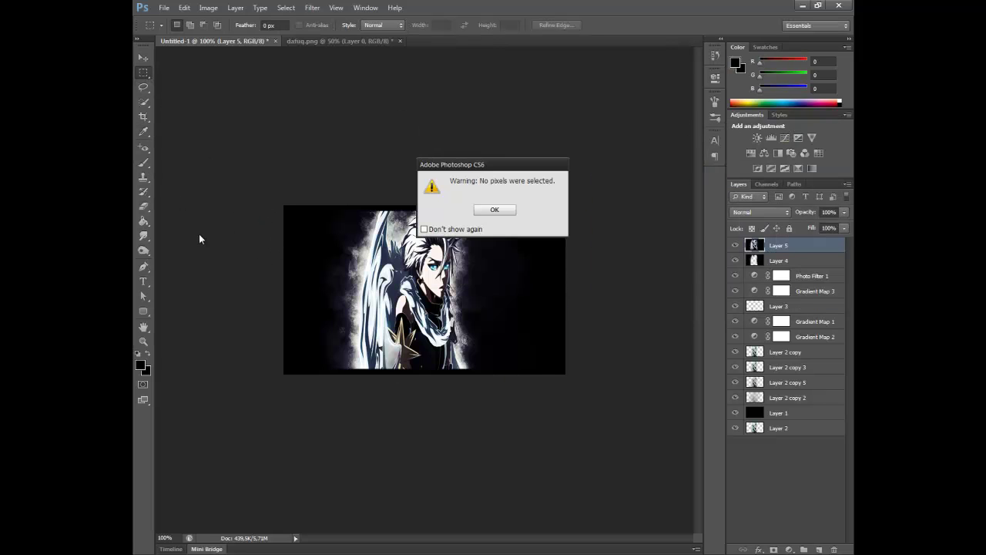
click(491, 210)
Step: Add the 16 pt Segoe Script text POTATOES to the right of the character and color it blue (#1db4e0)
click(143, 282)
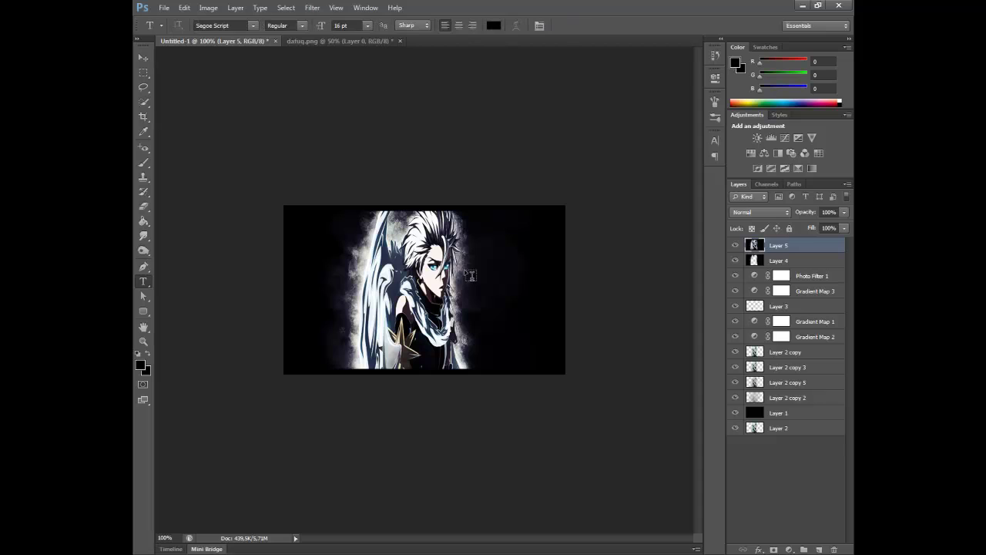
click(491, 240)
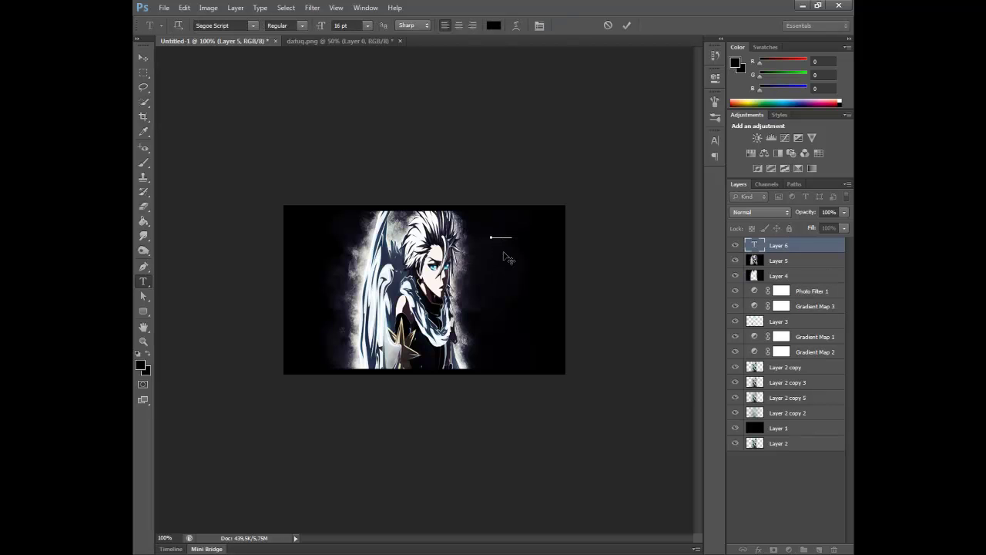
key(ctrl+a)
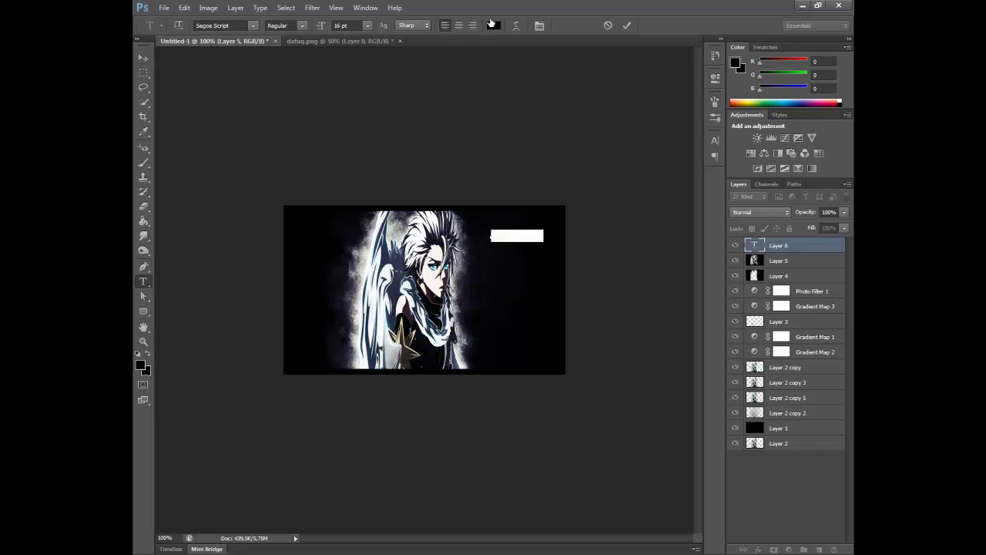
click(494, 26)
click(619, 211)
click(692, 217)
click(661, 169)
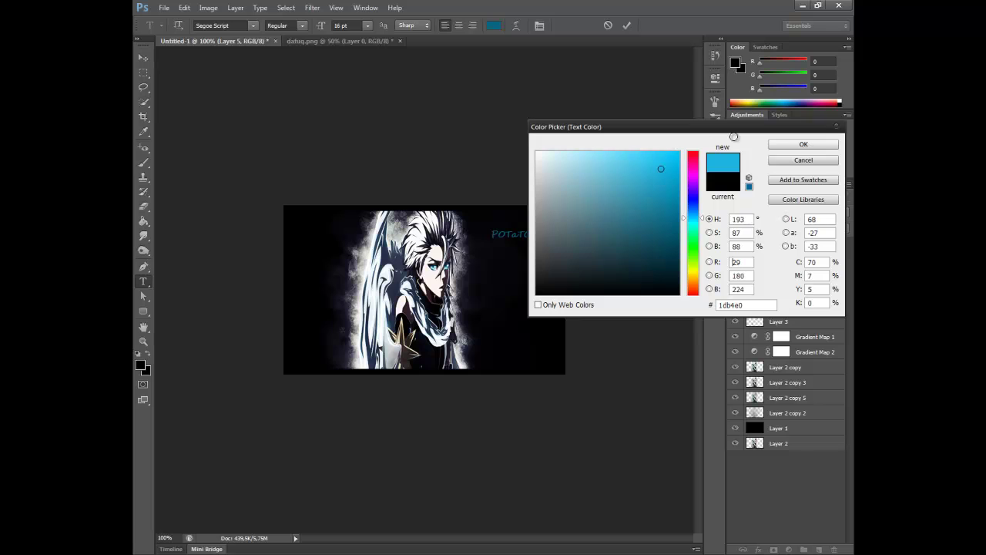
click(802, 144)
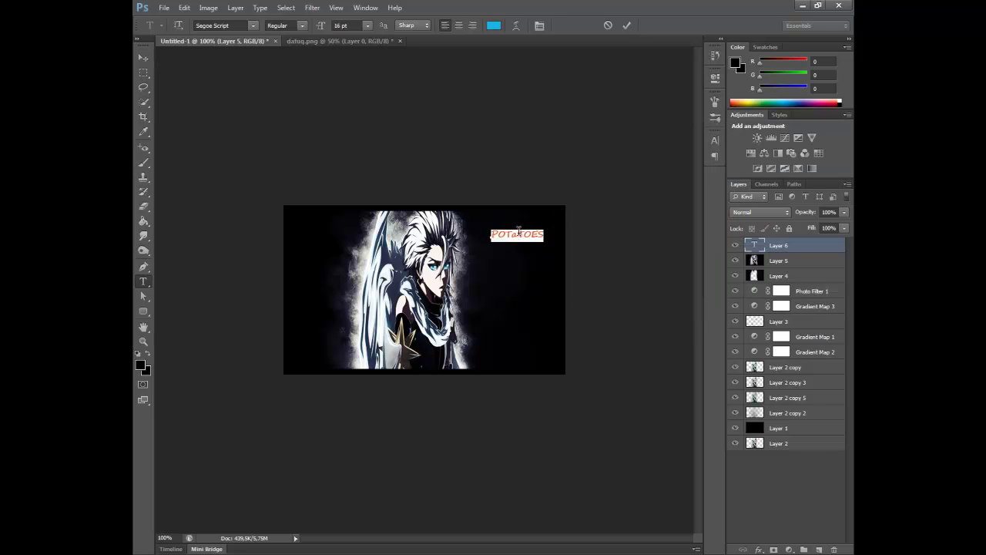
click(518, 233)
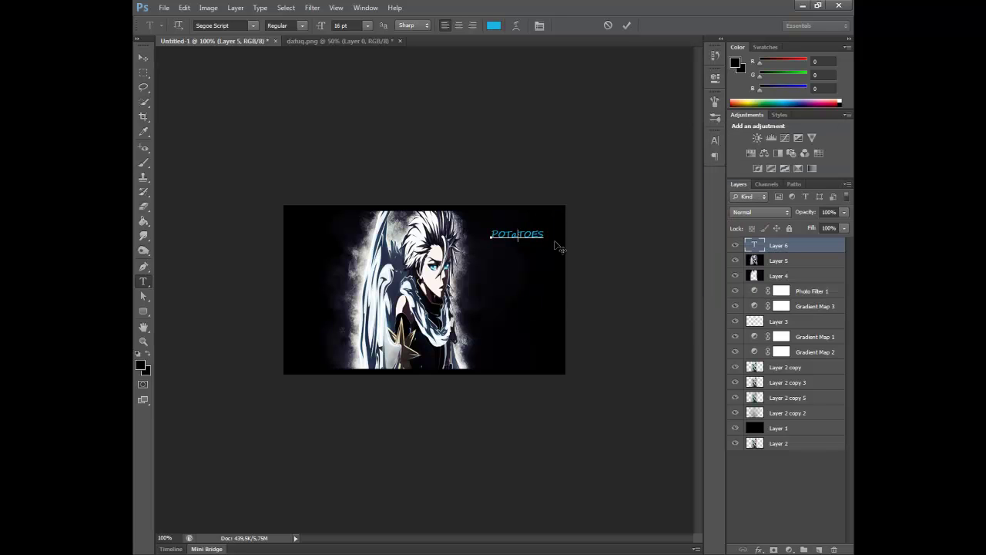
click(529, 188)
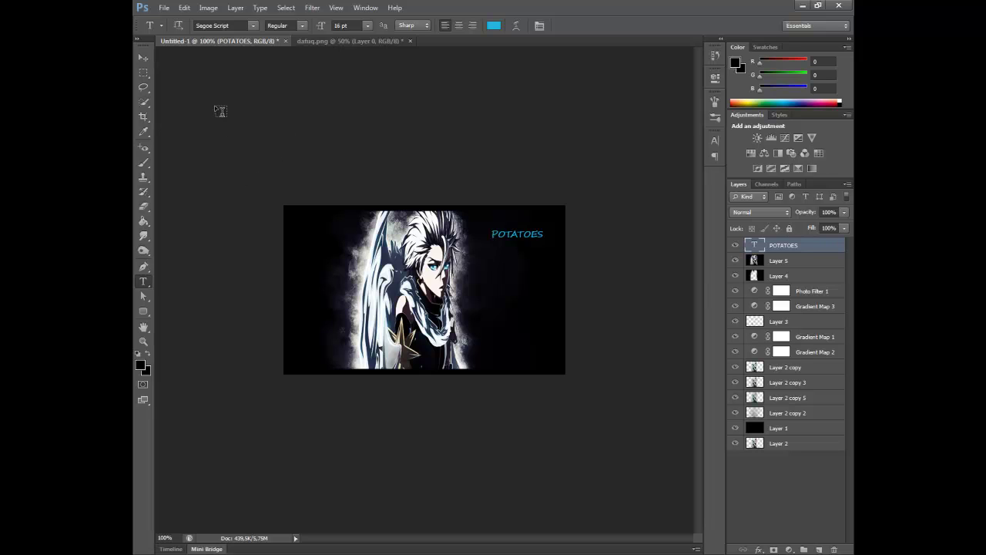
Step: Open the example image Electivire #1.png from the Signs folder and return to the Untitled-1 document
click(166, 9)
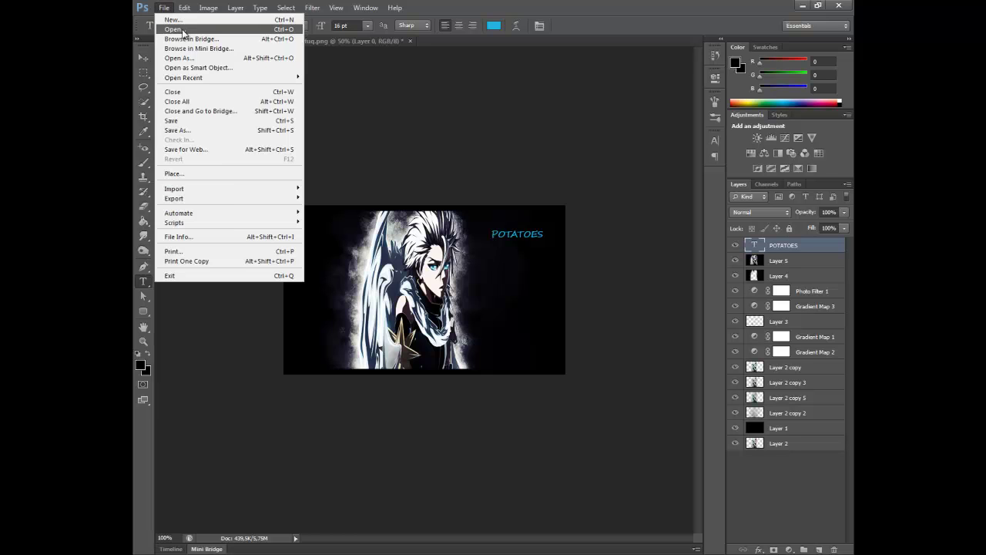
click(176, 29)
double_click(533, 185)
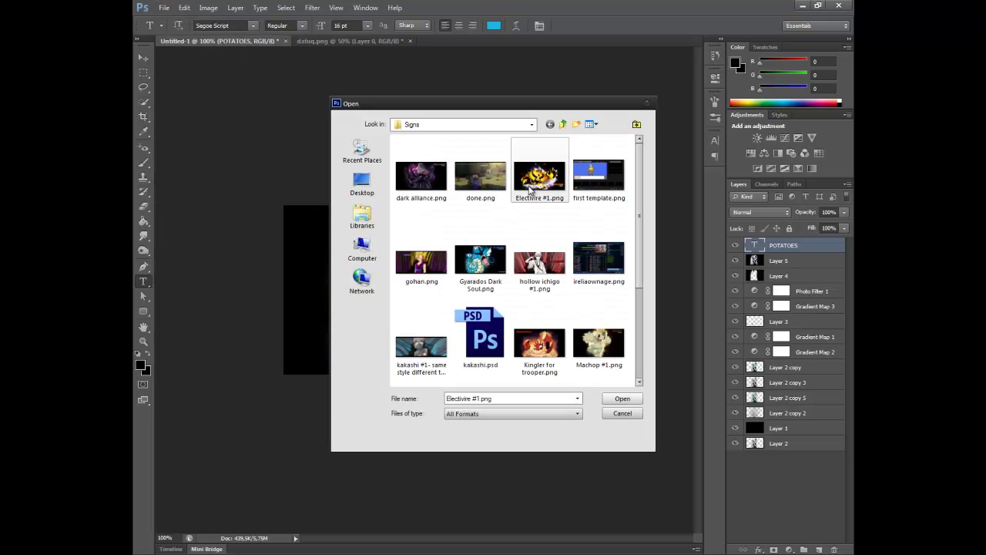
click(266, 41)
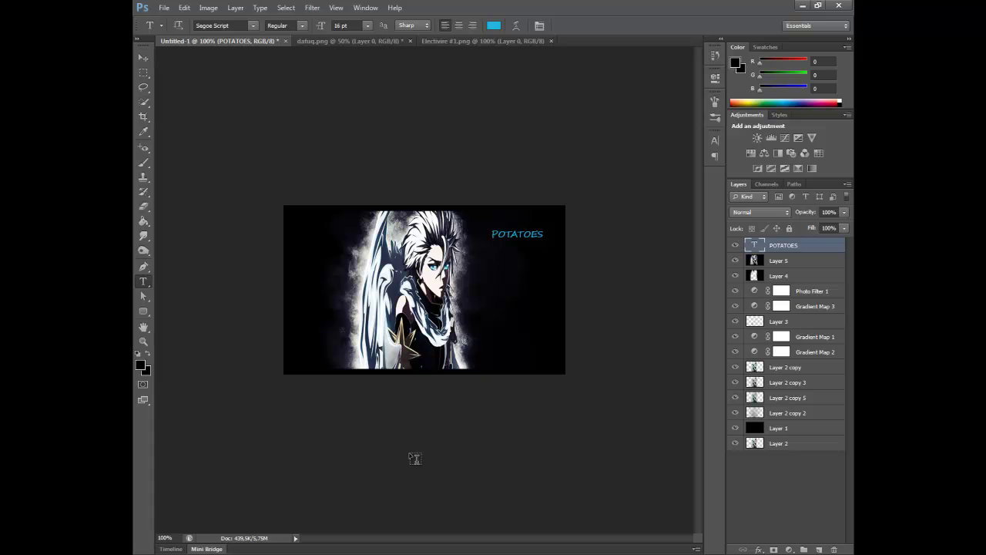
Step: Show the Electivire #1.png document to examine the placement and styling of its title text
click(440, 48)
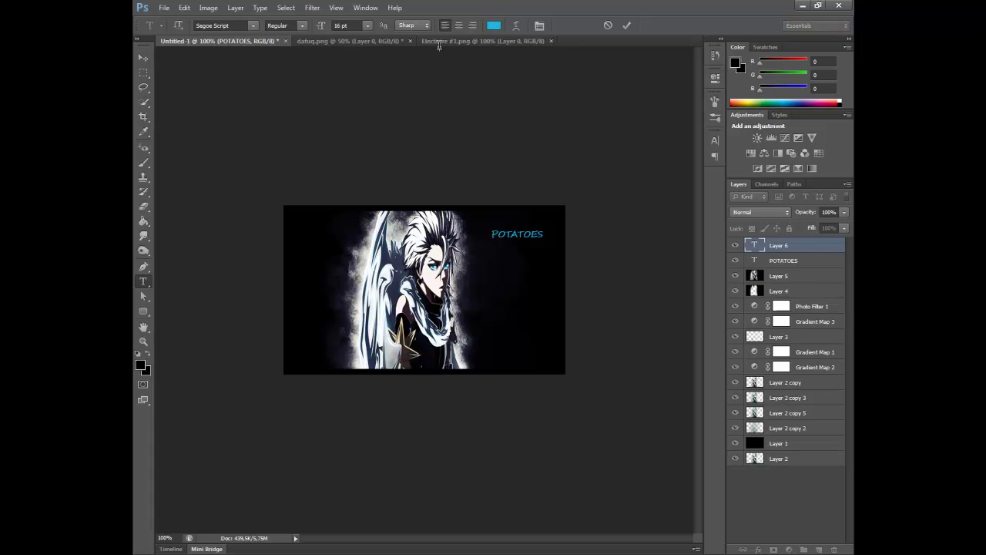
click(786, 248)
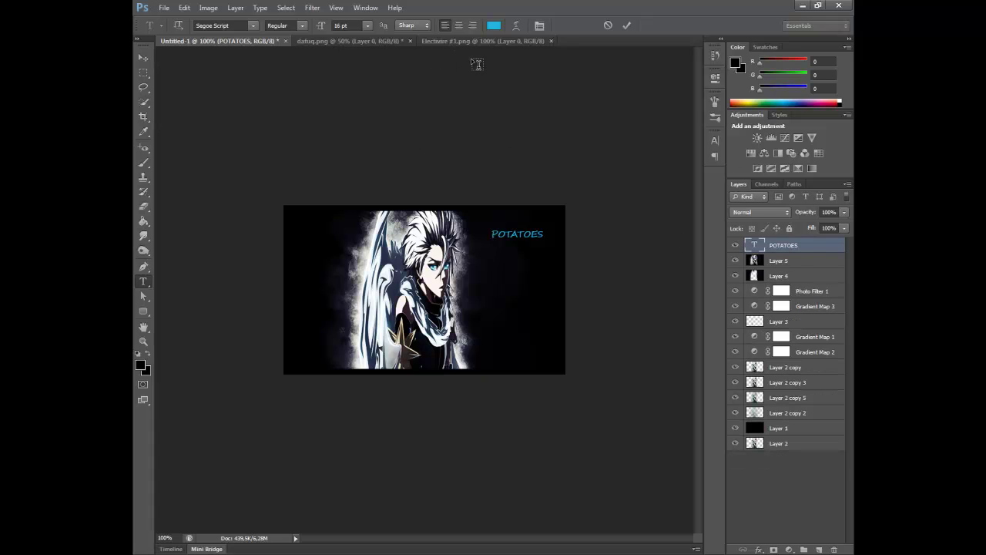
click(447, 42)
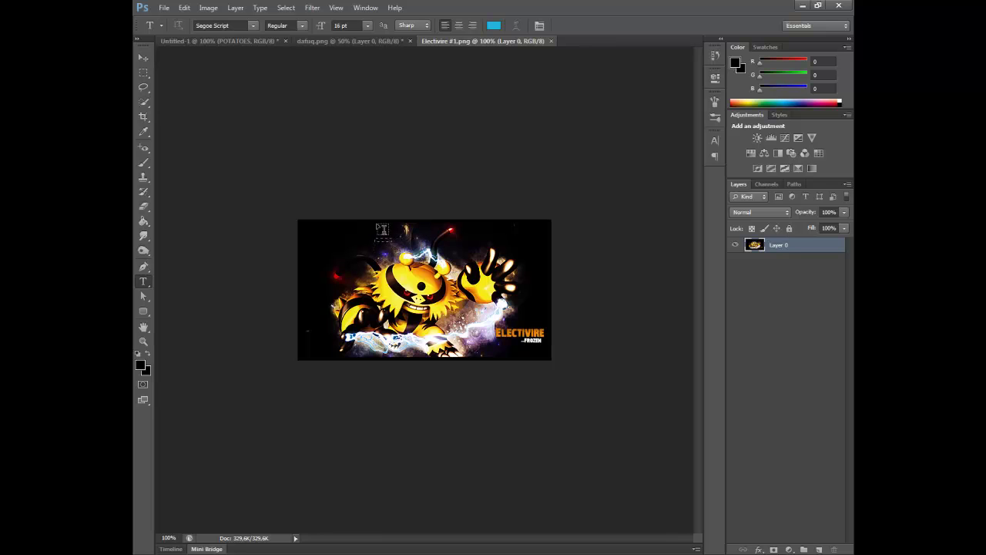
click(383, 240)
key(Escape)
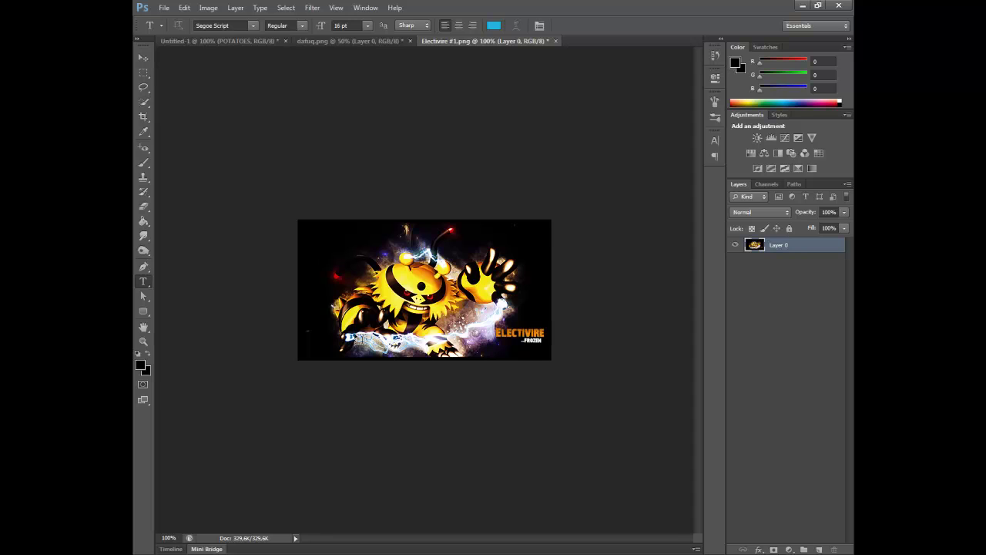